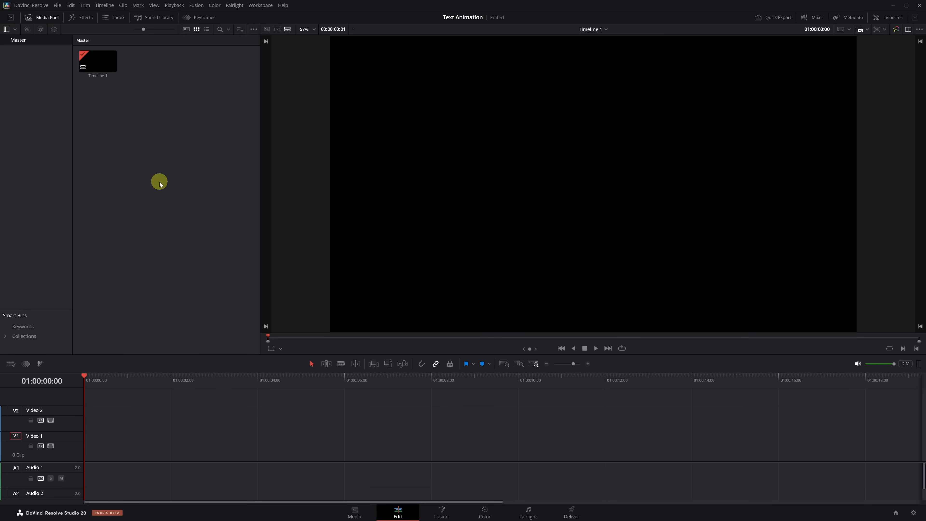
Create a new 5-second Fusion composition clip at 30 fps in the Master bin, keeping the name Fusion Composition 1
right_click(159, 184)
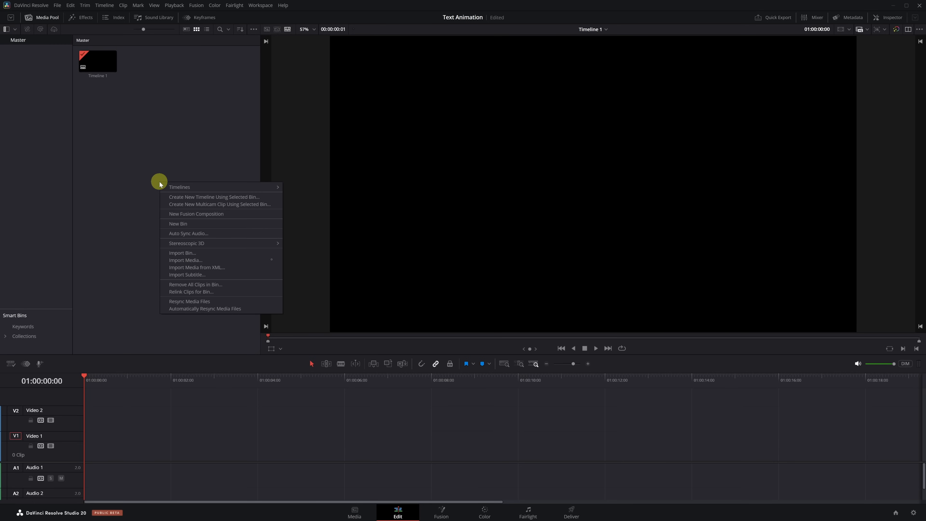
left_click(191, 217)
left_click(522, 292)
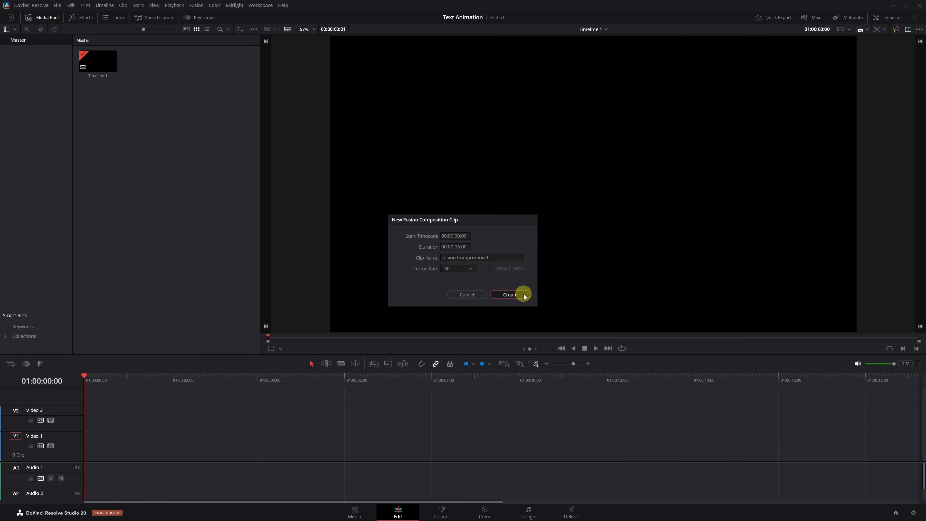
Place the Fusion composition at the start of the Video 1 track and open it on the Fusion page
left_click_drag(94, 60, 130, 442)
left_click_drag(85, 382, 99, 378)
left_click(109, 444)
left_click(447, 514)
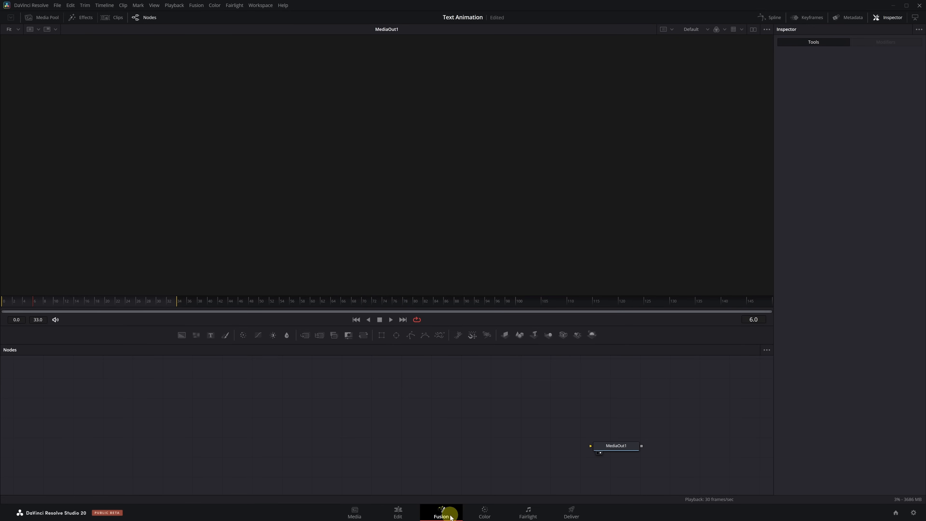
Add a Background node connected to MediaOut1 and merge a Text node over it, placing the Text node above the merge
left_click(180, 338)
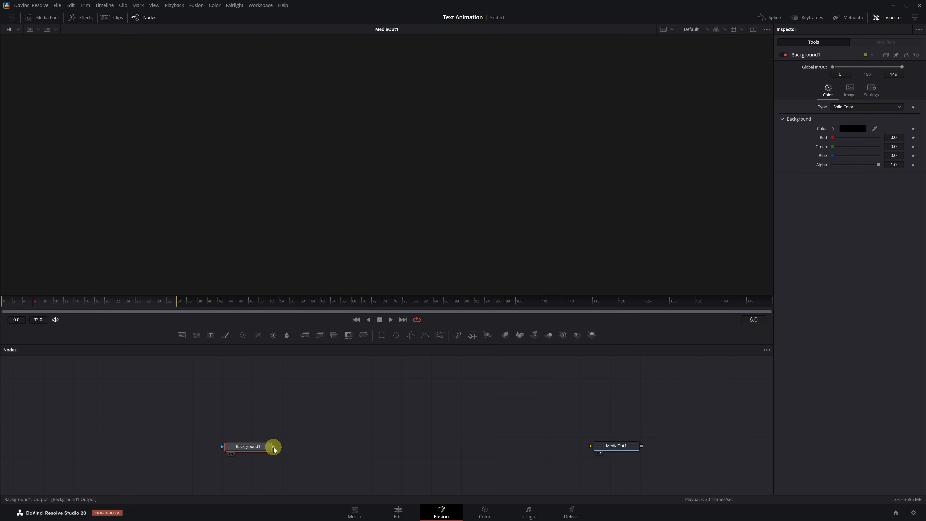
left_click_drag(274, 447, 591, 449)
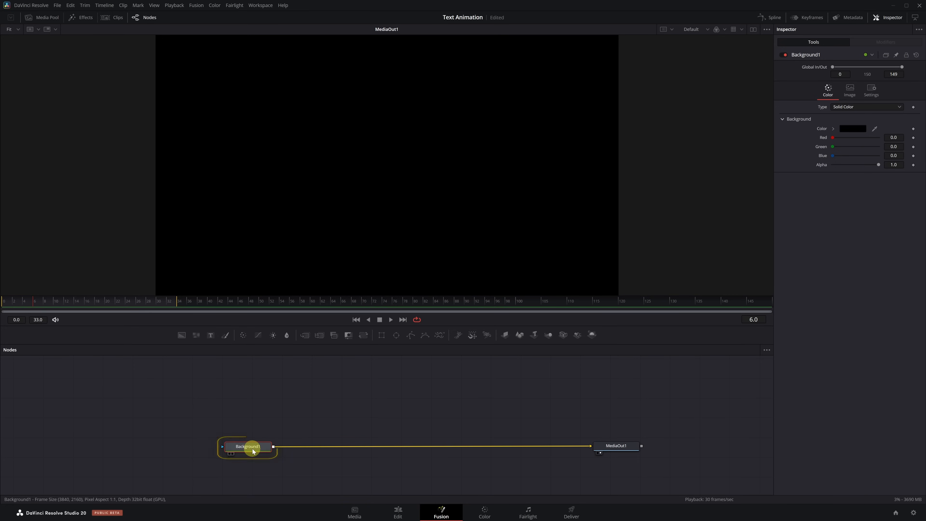
left_click(212, 337)
left_click_drag(321, 466, 432, 448)
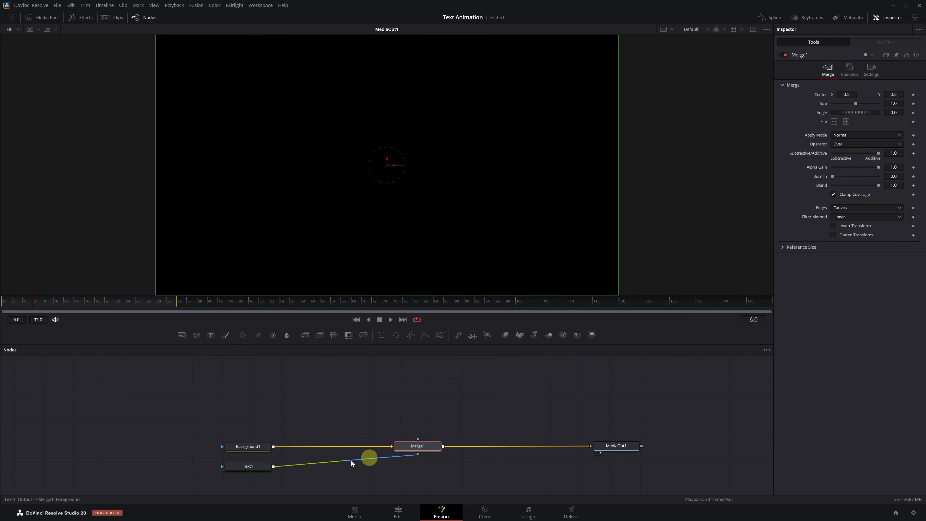
left_click_drag(262, 464, 431, 379)
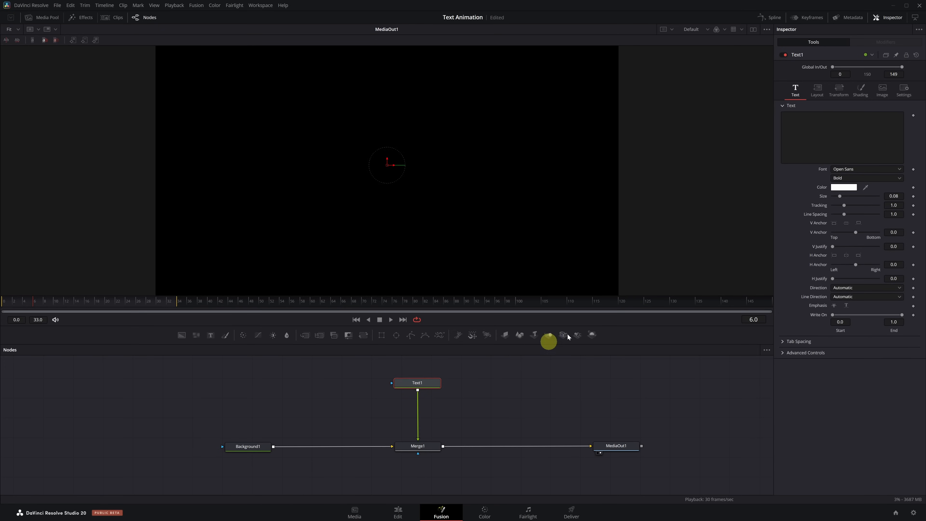
Enter the text "Animation" in the Text node and style it in Montserrat Black at a size of about 0.19
left_click(817, 134)
type("Animation")
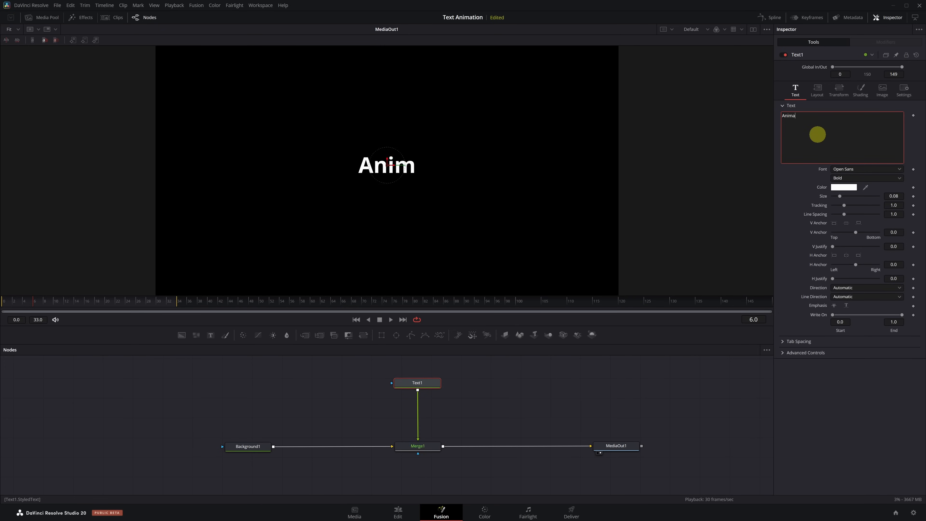
left_click(887, 170)
scroll(888, 175, "up", 8)
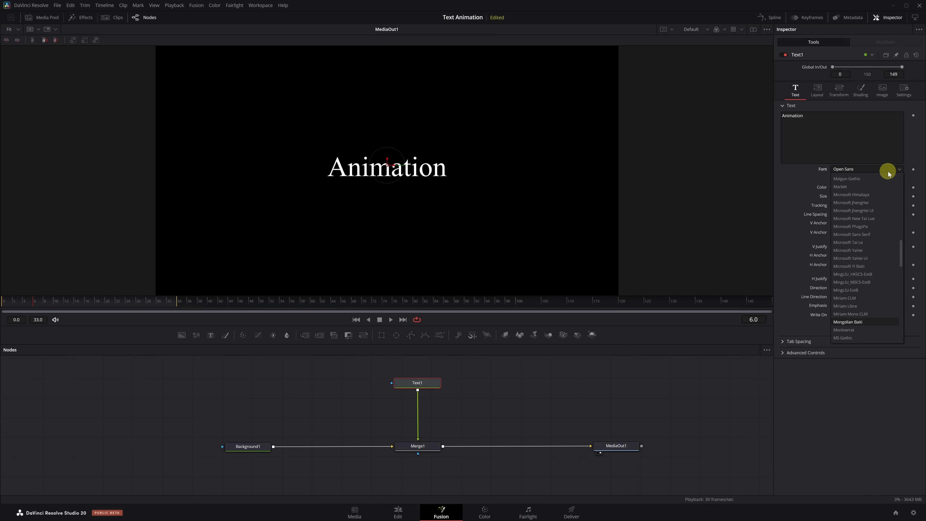
left_click(855, 332)
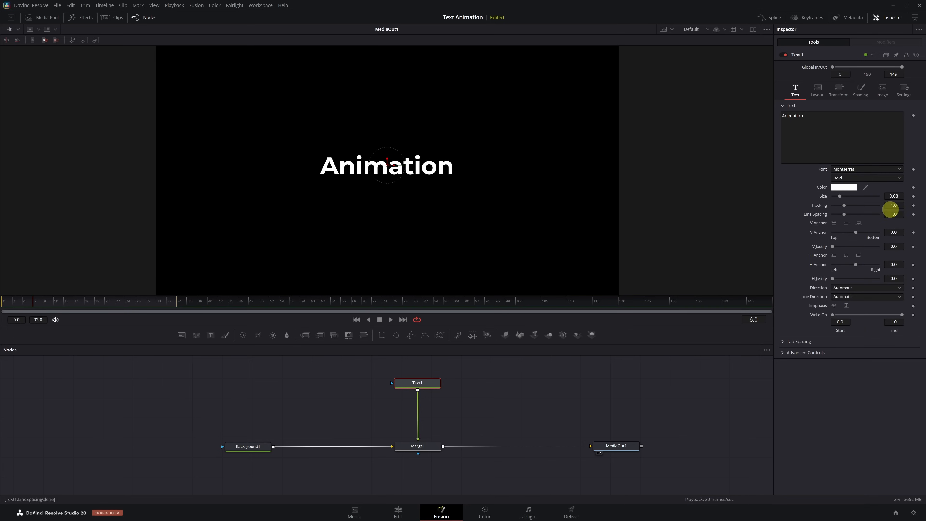
left_click(899, 178)
left_click(859, 252)
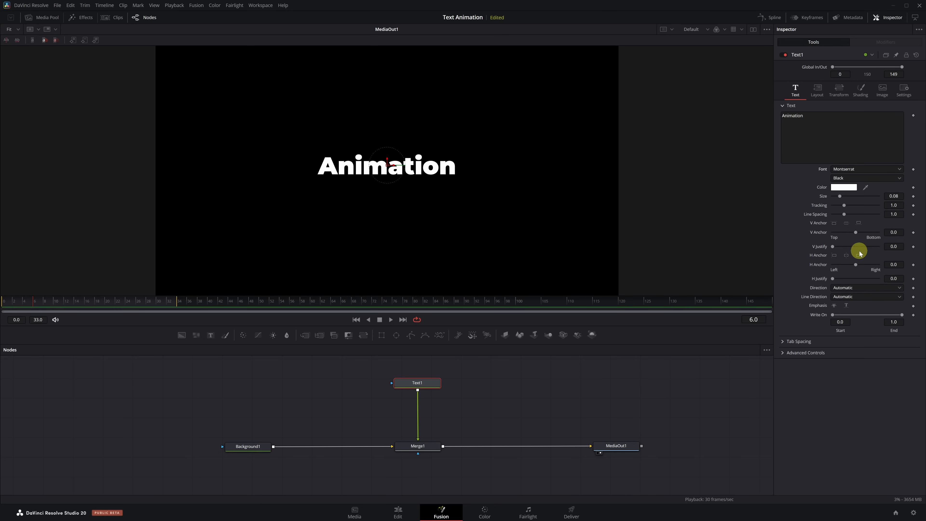
left_click_drag(840, 196, 852, 199)
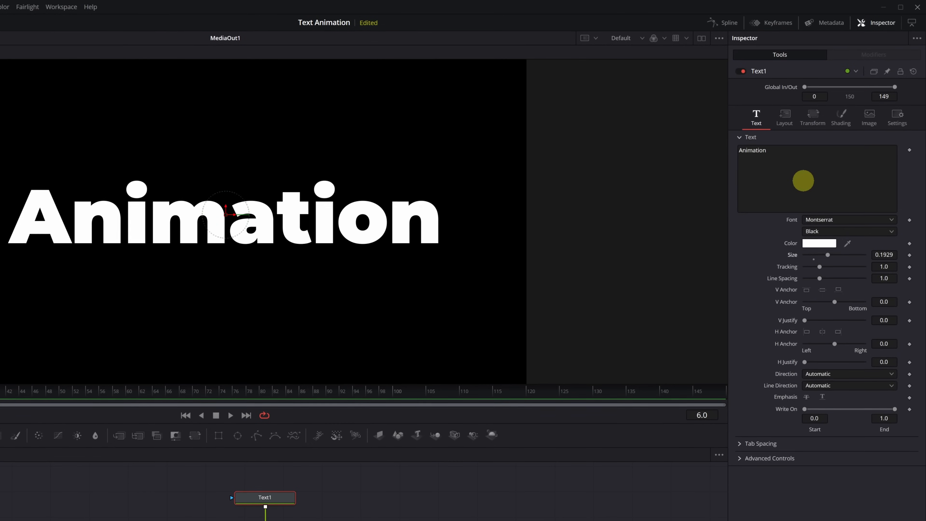
Apply a Follower modifier to the text of the Text1 node and display the modifier's settings
right_click(804, 182)
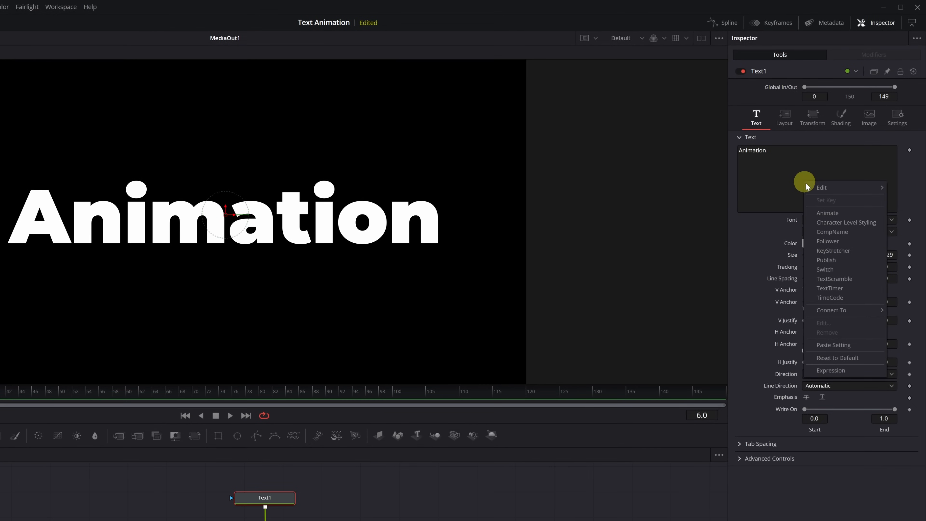
left_click(840, 241)
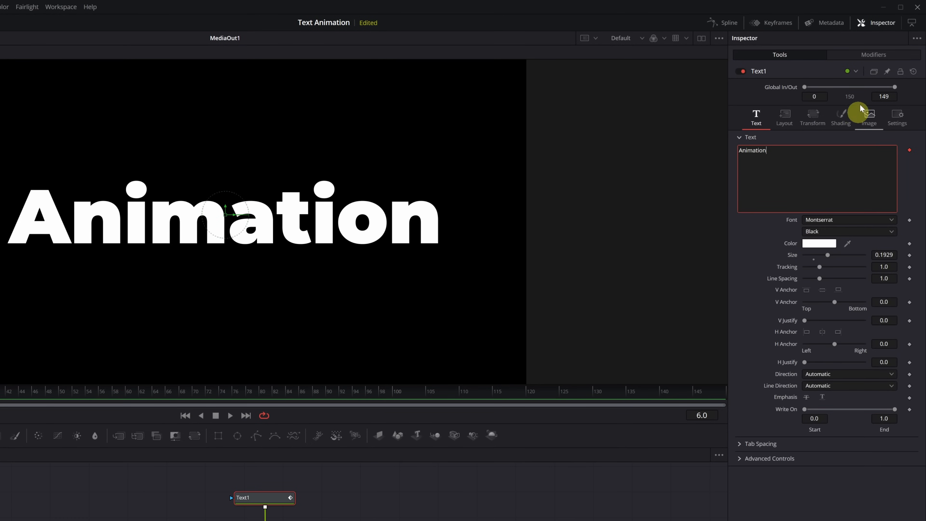
left_click(871, 59)
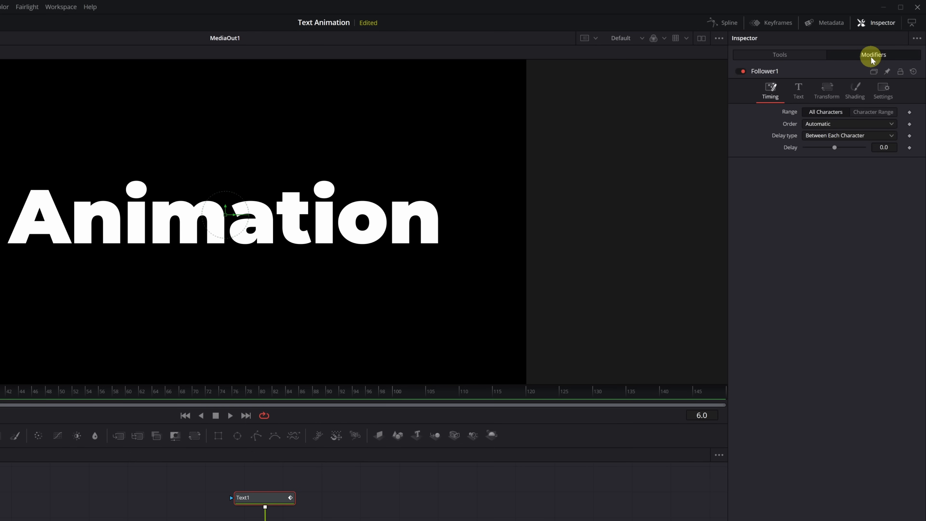
At frame 15, set keyframes for the Follower's shading Opacity and position Offset
left_click(855, 92)
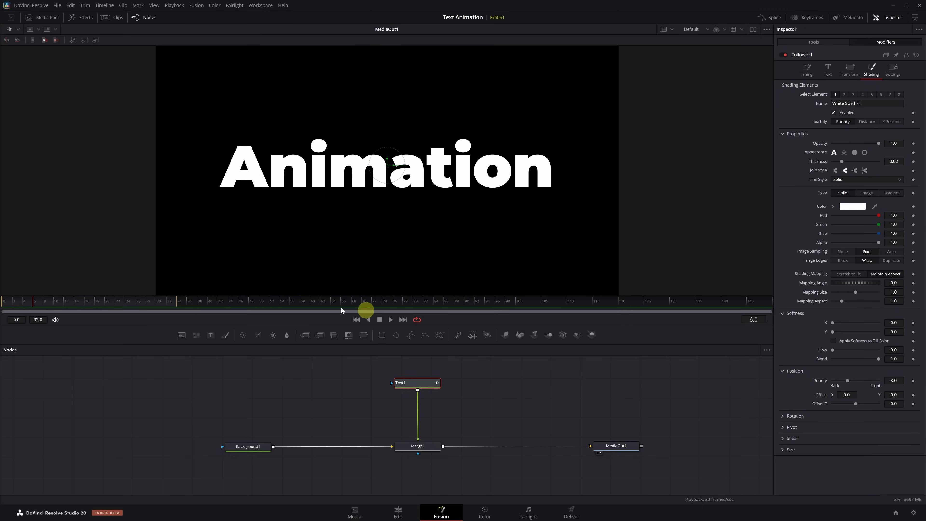
left_click(78, 302)
left_click(80, 303)
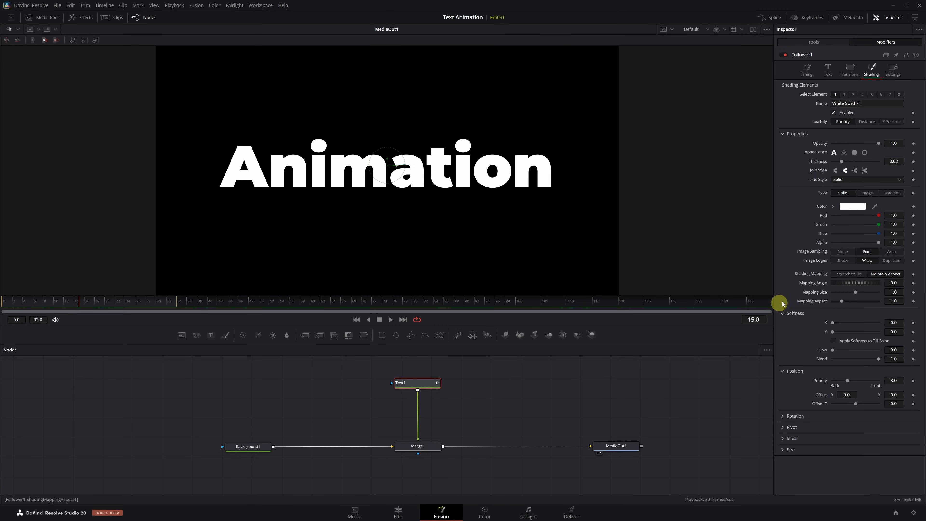
left_click(913, 143)
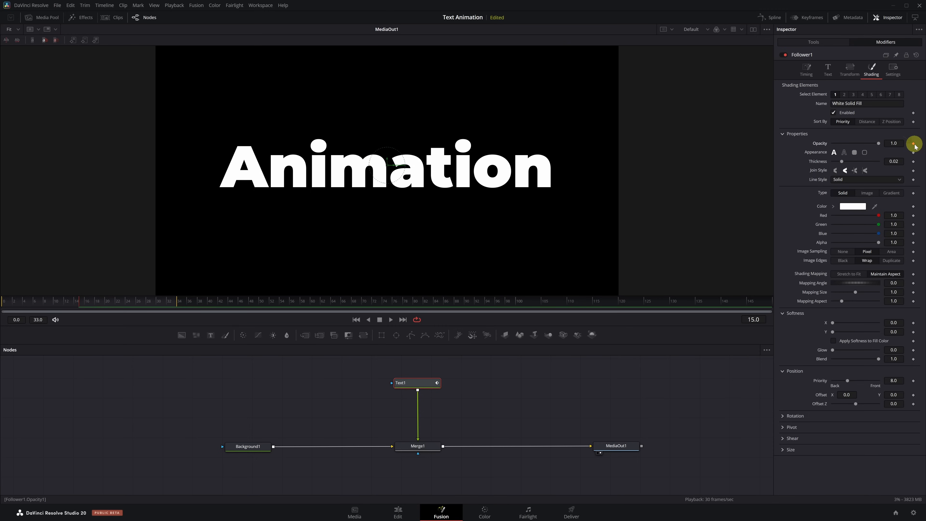
left_click(913, 395)
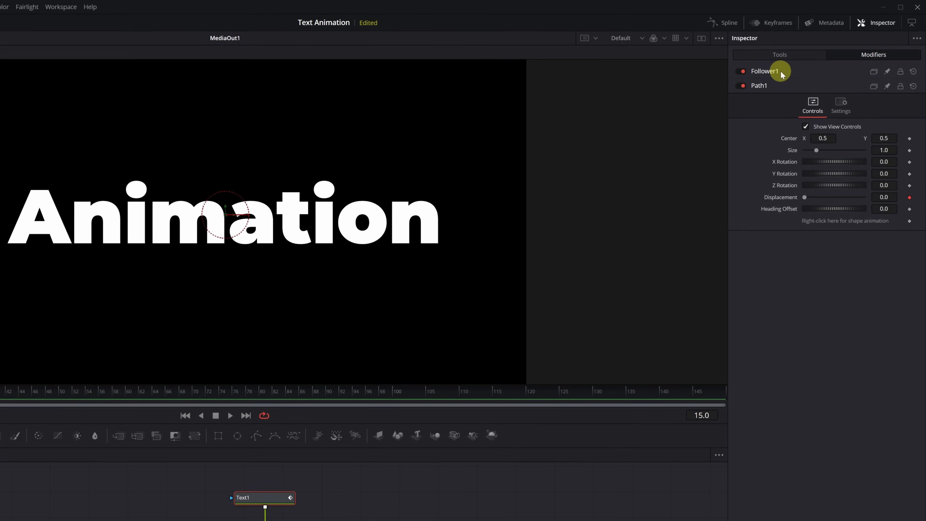
At frame 0, set the Follower's shading Y Offset to -0.3 and its Opacity to 0.0, and preview the animation
left_click(780, 71)
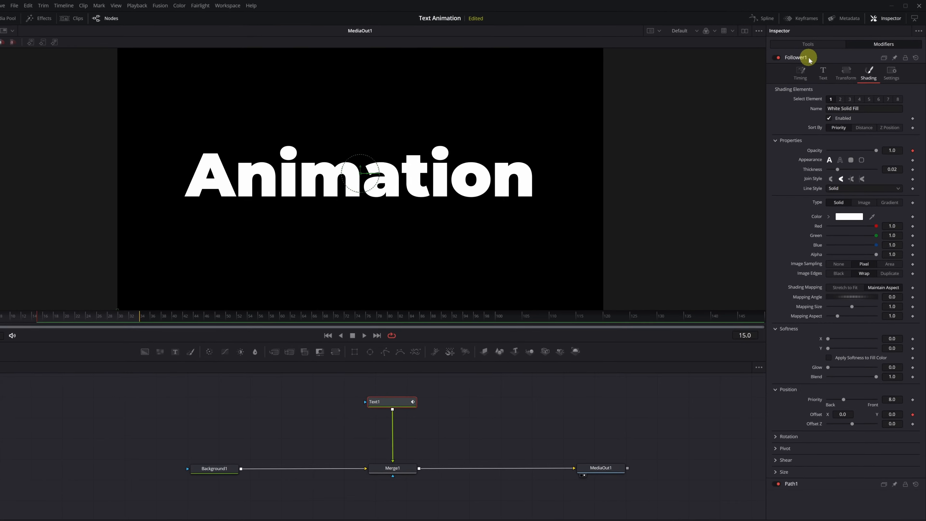
left_click(34, 316)
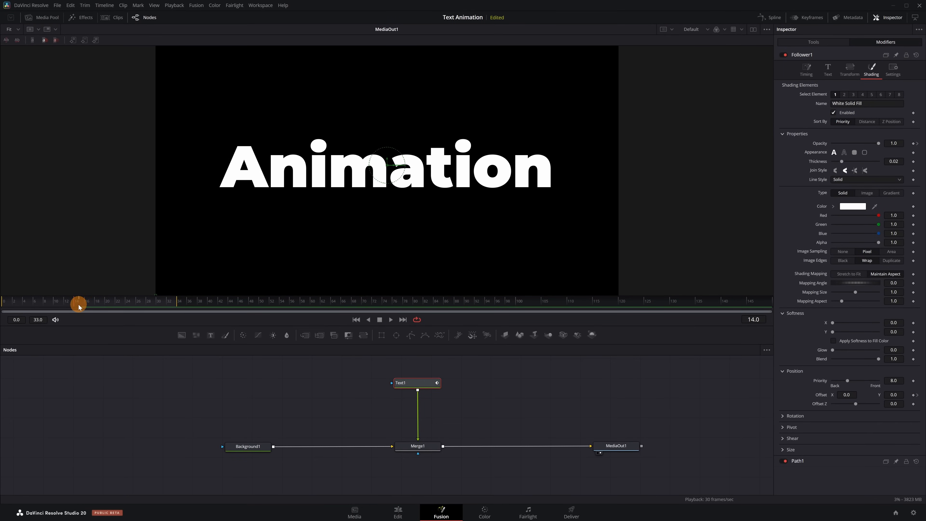
left_click_drag(79, 307, 3, 307)
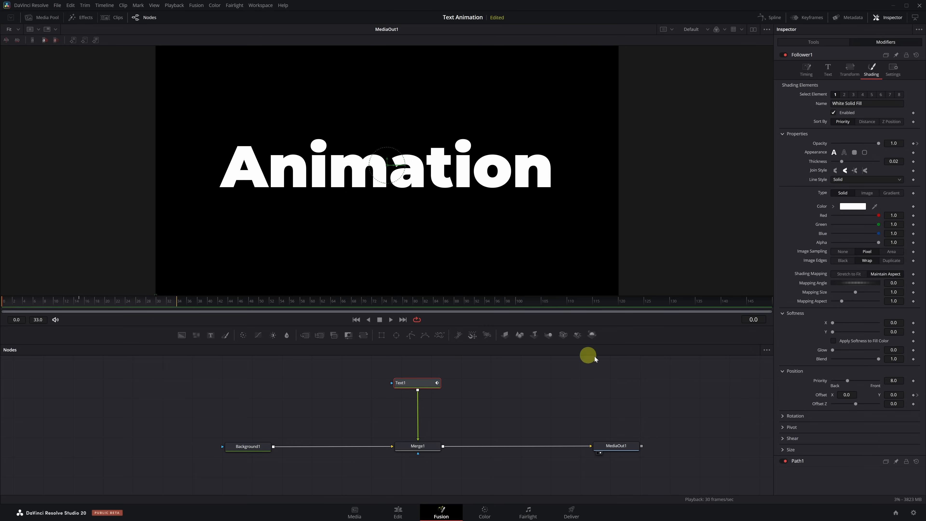
left_click(893, 395)
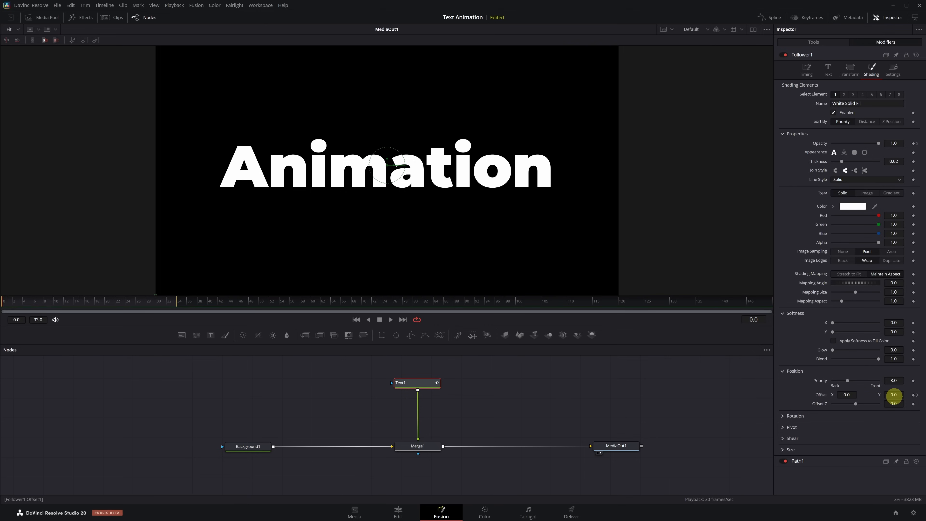
type("-0.3")
key("Return")
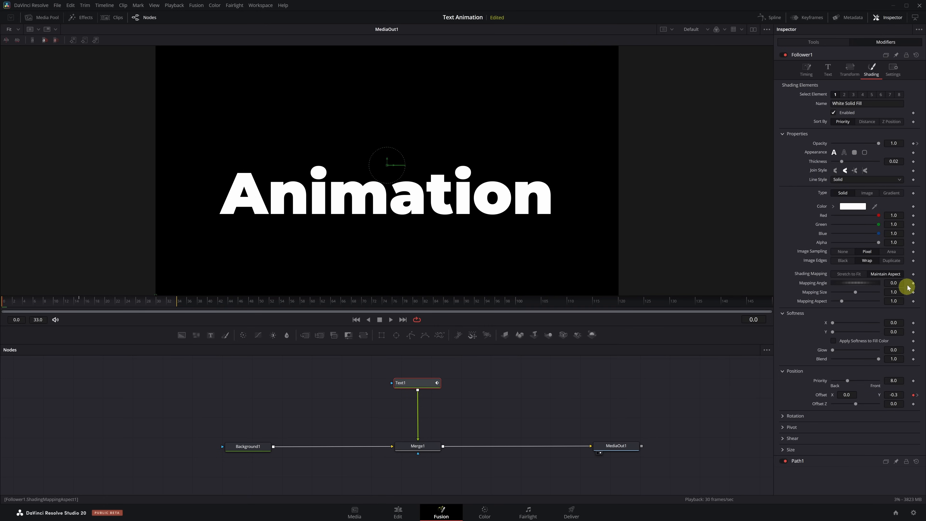
left_click_drag(878, 143, 827, 145)
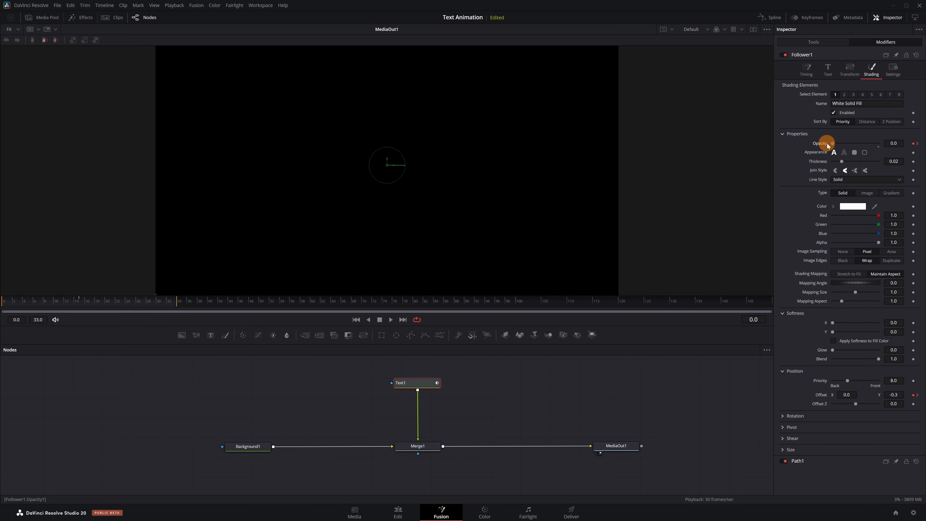
key("space")
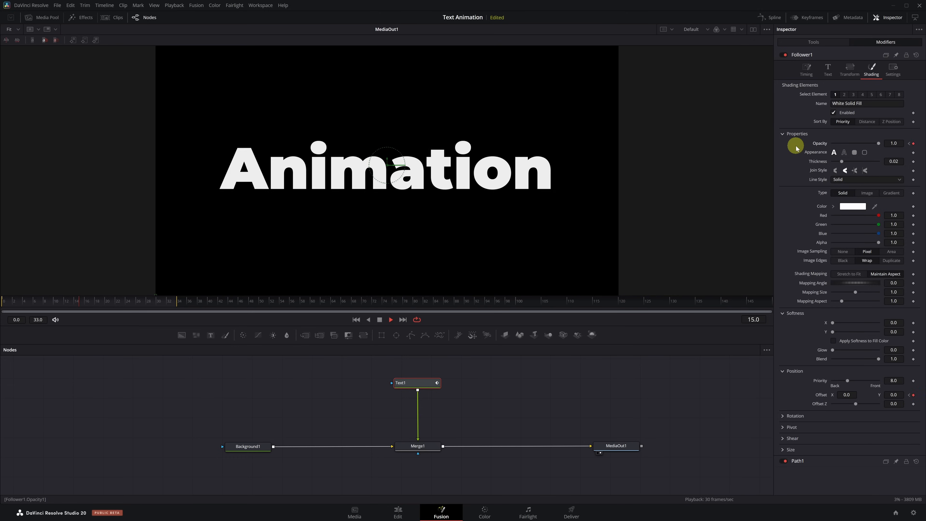
key("space")
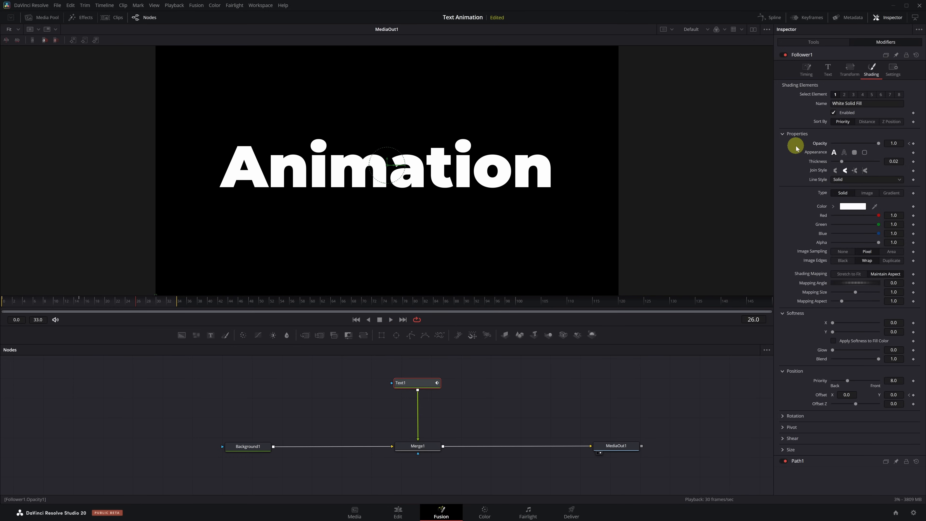
Set the Follower's delay between each character to 2.0 and play back the animation
left_click(806, 71)
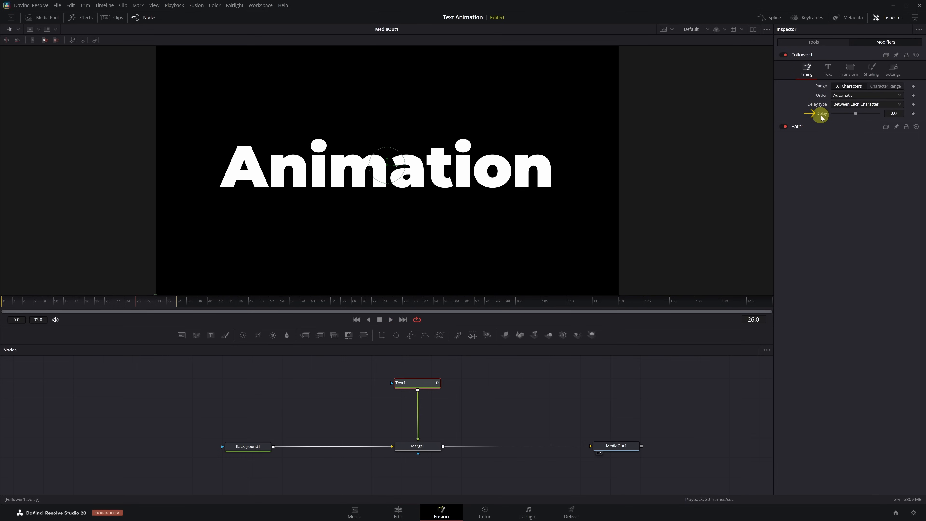
left_click(896, 113)
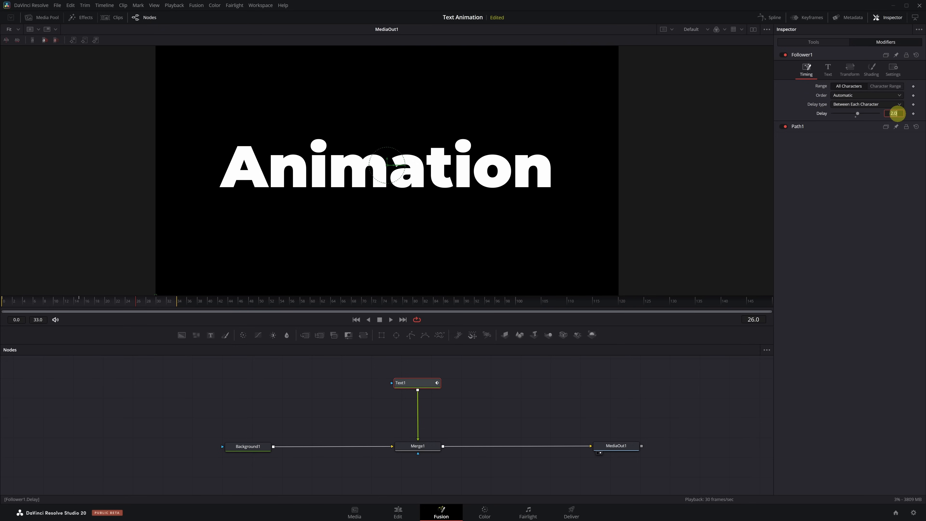
key("Return")
key("space")
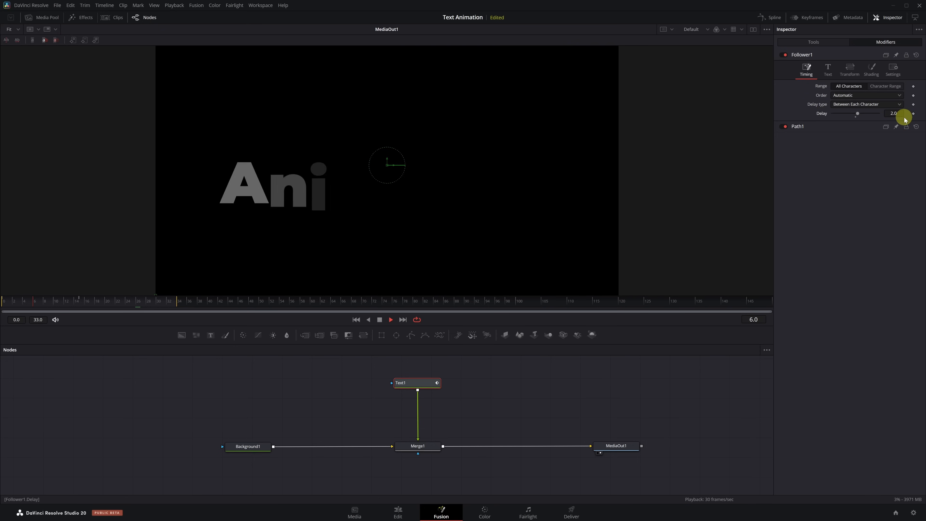
key("space")
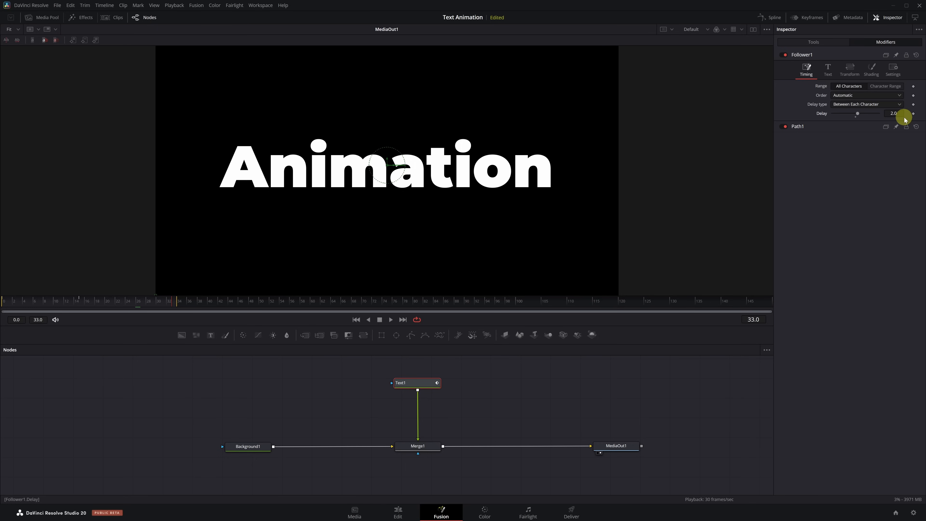
Show all animation curves of the Text1 node in the Spline editor and fit them to the view
left_click(773, 18)
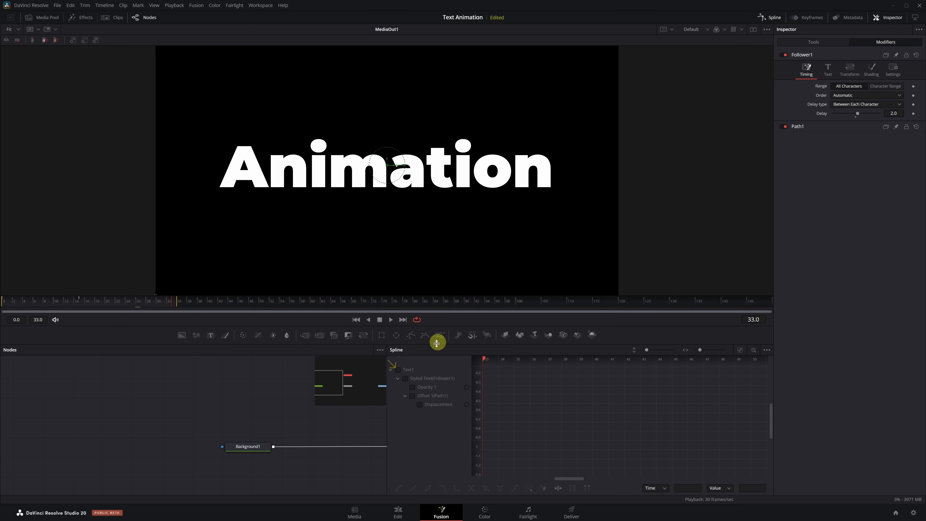
left_click(398, 369)
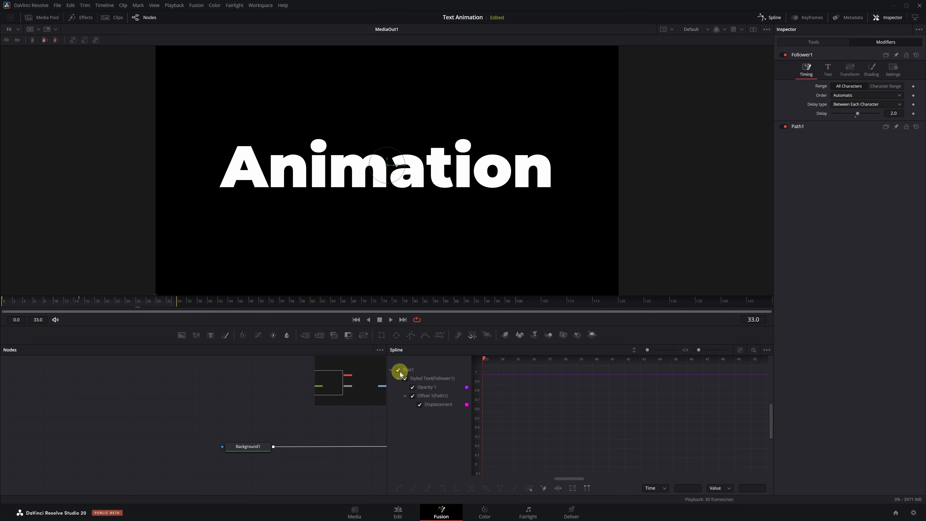
left_click(740, 351)
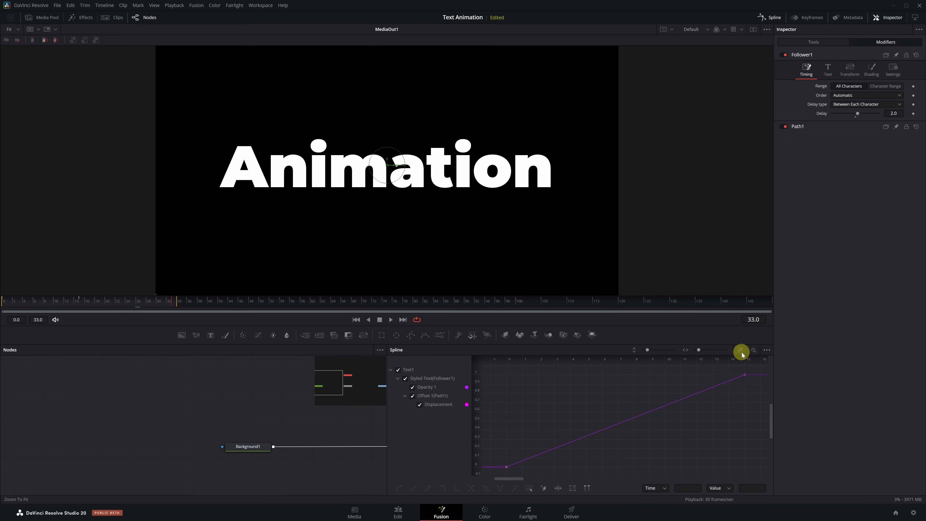
Apply Out Cubic easing to all keyframes of the Text1 curves, play back the animation, and close the Spline editor
left_click_drag(749, 367, 498, 471)
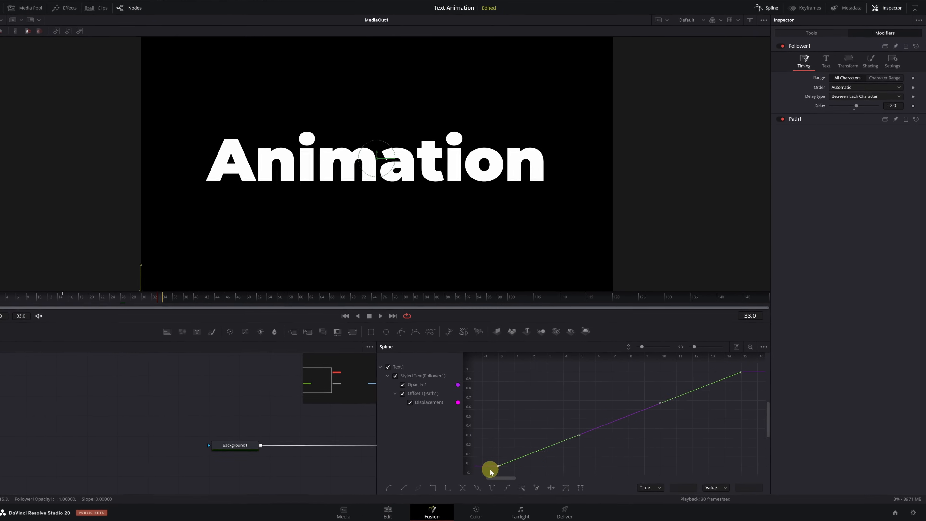
right_click(499, 413)
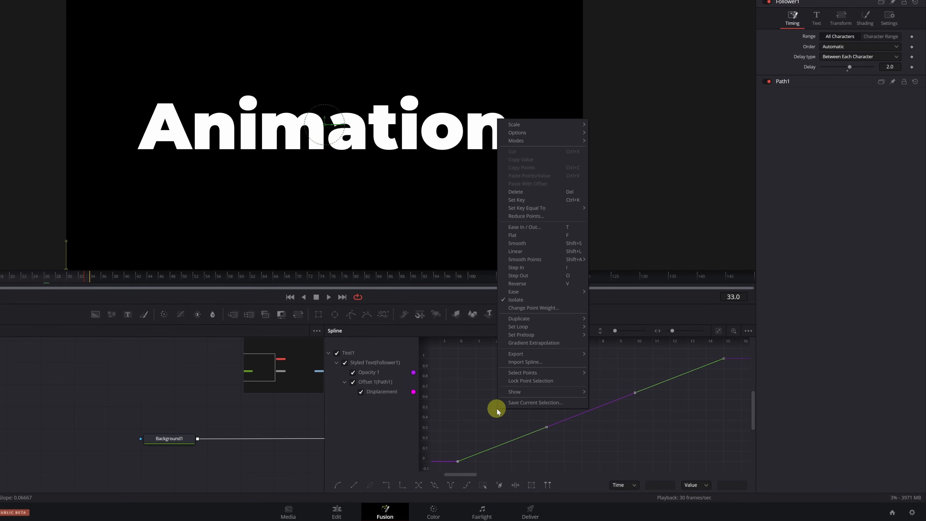
mouse_move(553, 296)
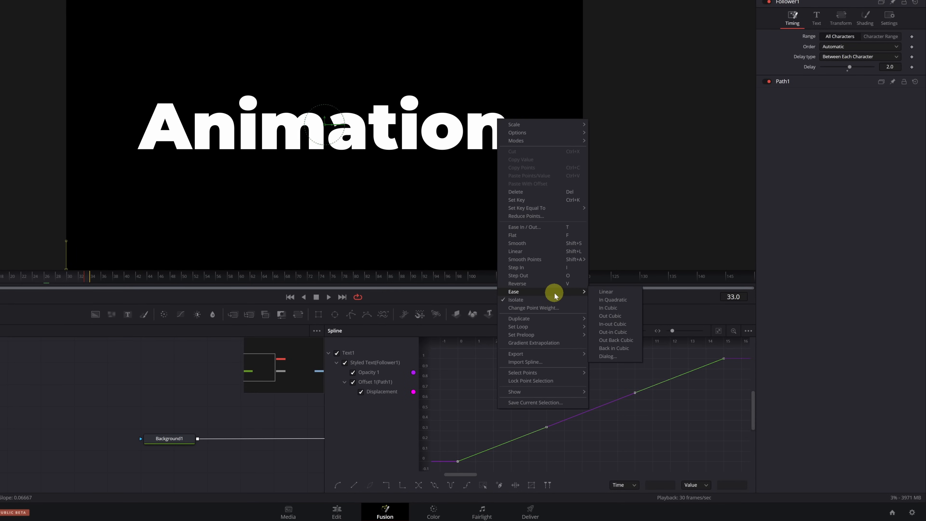
left_click(619, 317)
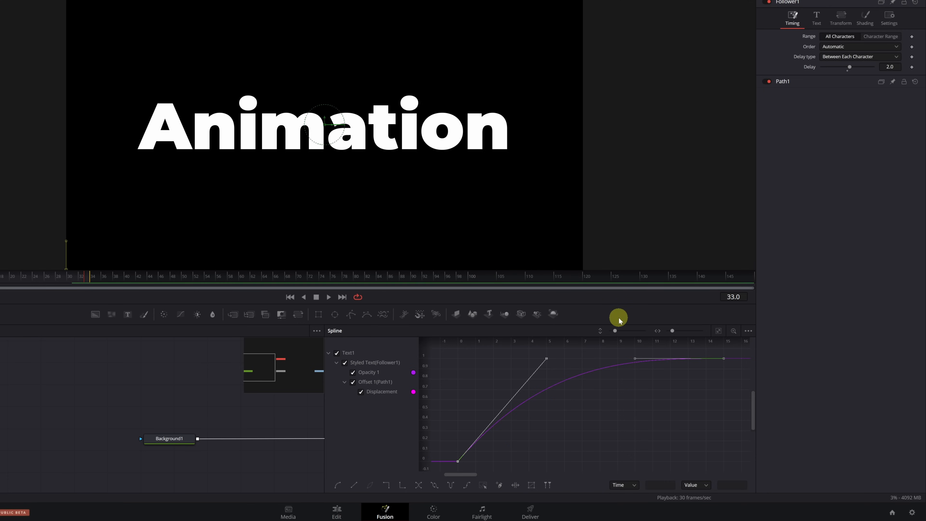
key("space")
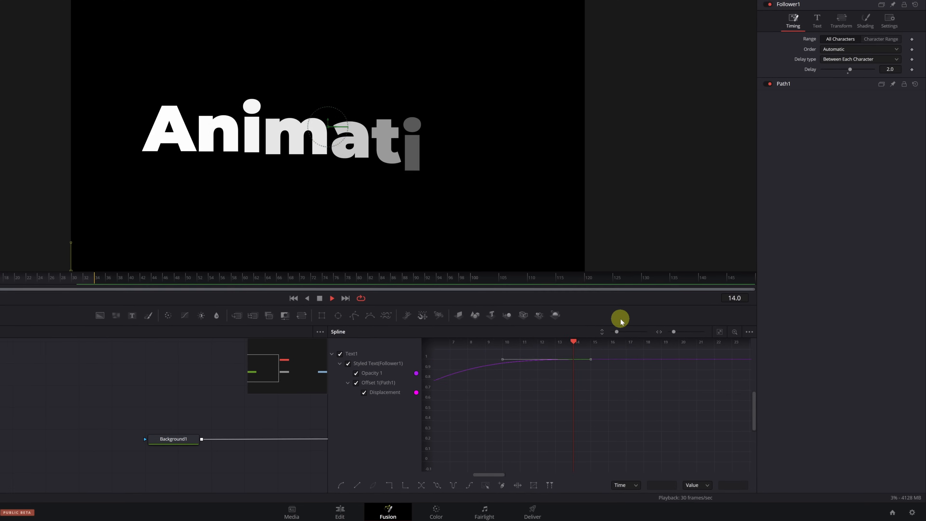
key("space")
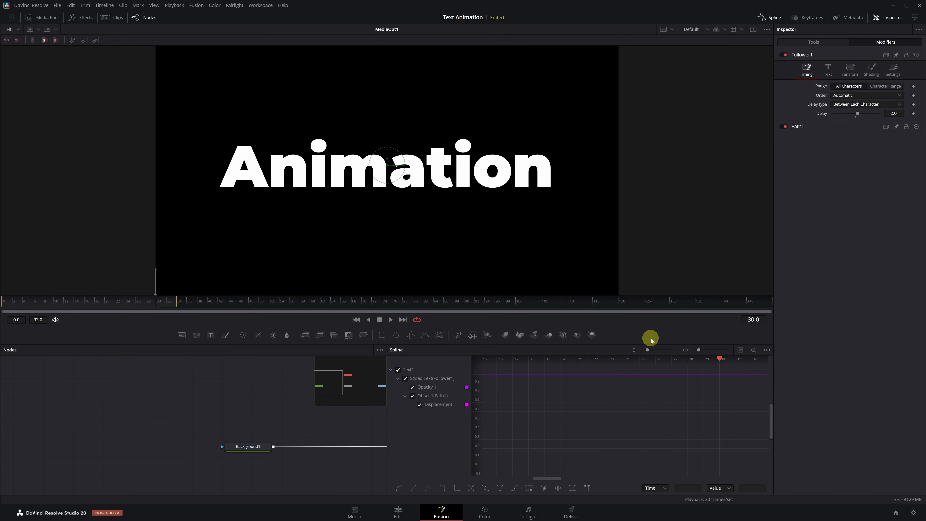
left_click(766, 20)
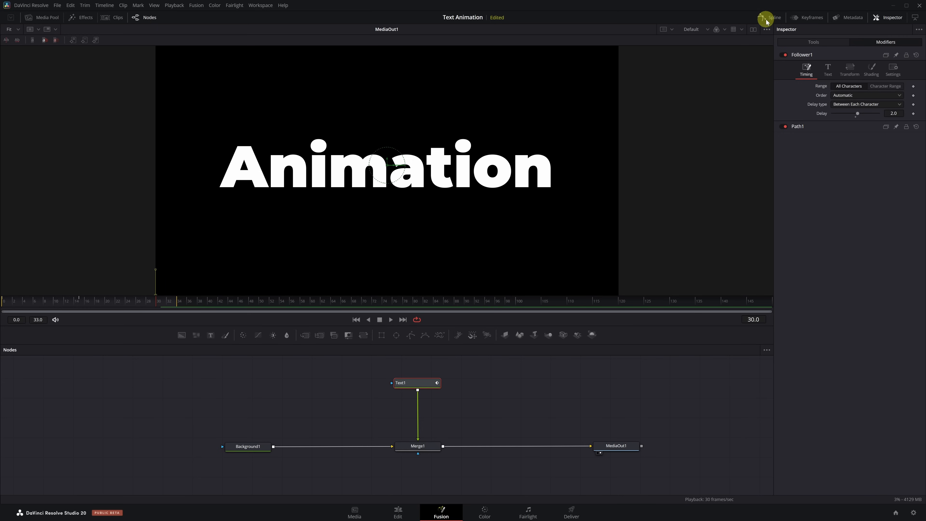
Enable Motion Blur on the Text1 node, raise its quality, and play back the animation
left_click(812, 43)
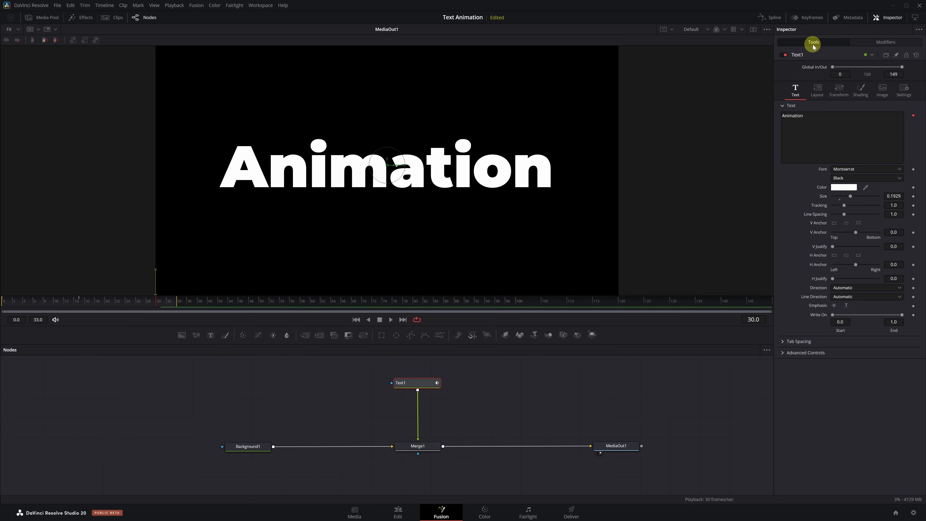
left_click(905, 97)
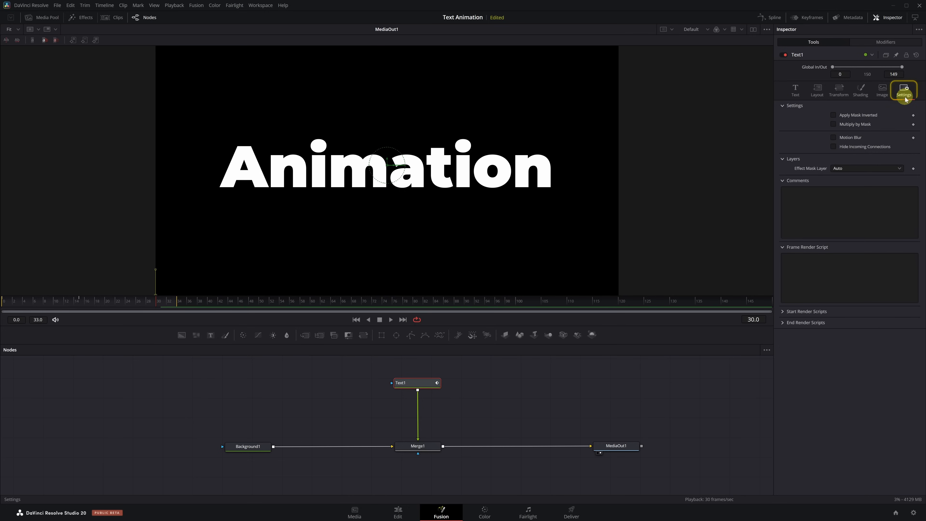
left_click(834, 138)
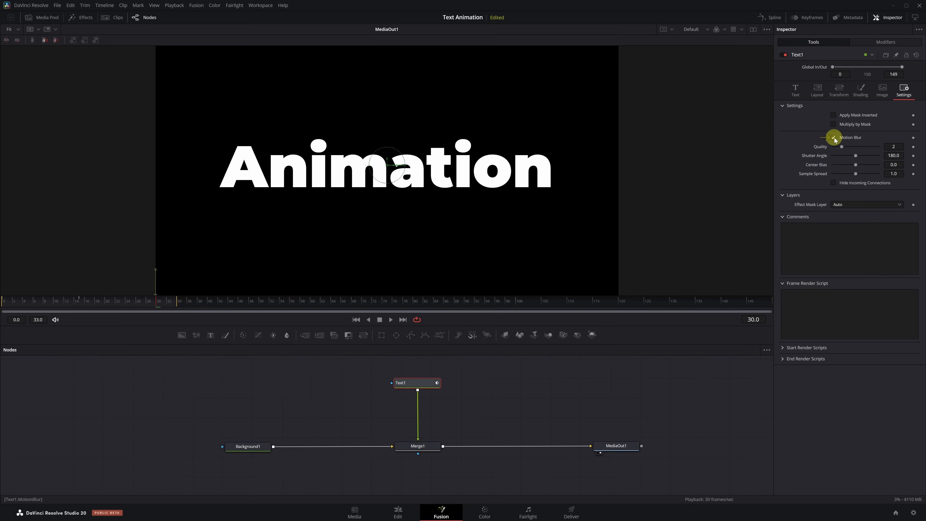
left_click_drag(842, 146, 880, 150)
key("space")
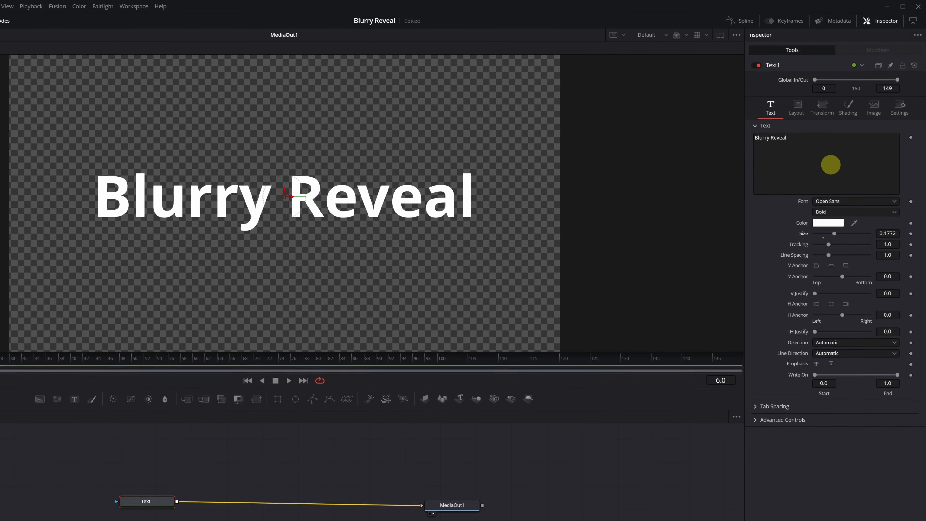
In the Blurry Reveal composition, apply a Follower modifier to the Text1 text and display the modifier's shading settings
right_click(846, 138)
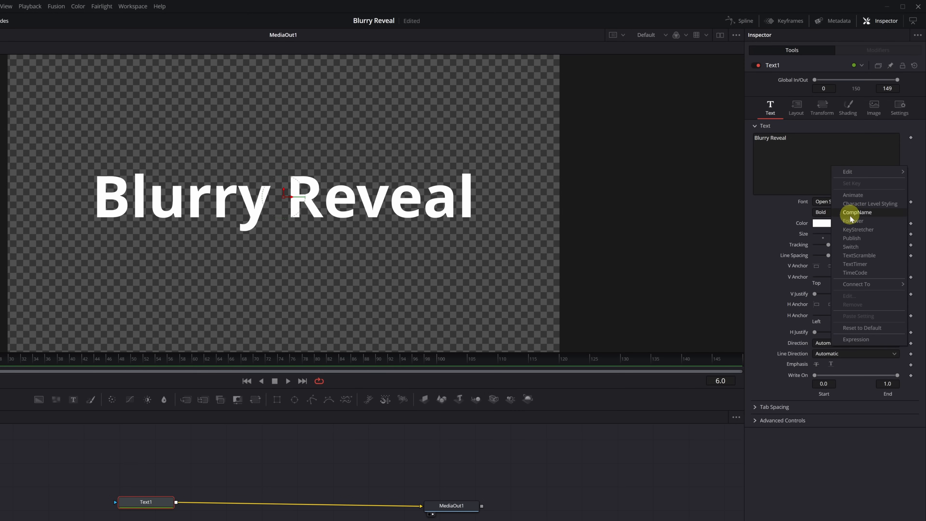
left_click(851, 222)
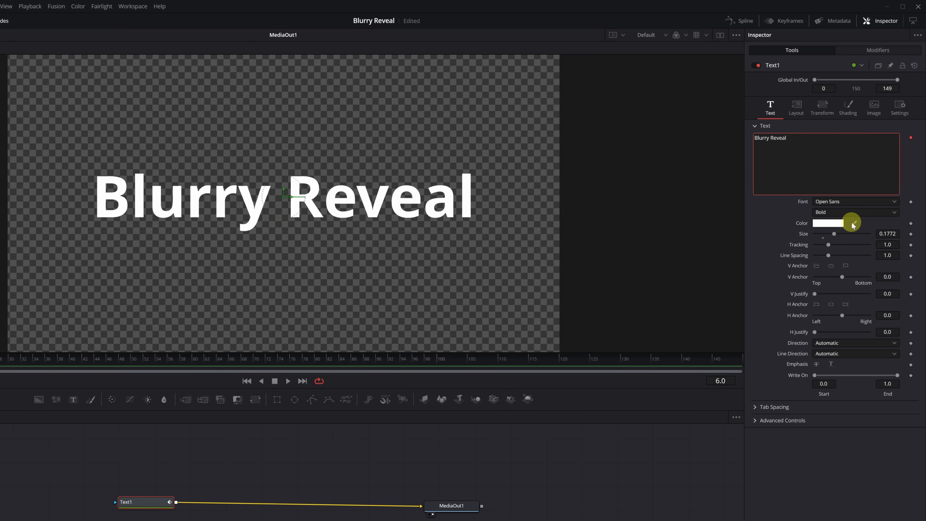
left_click(875, 52)
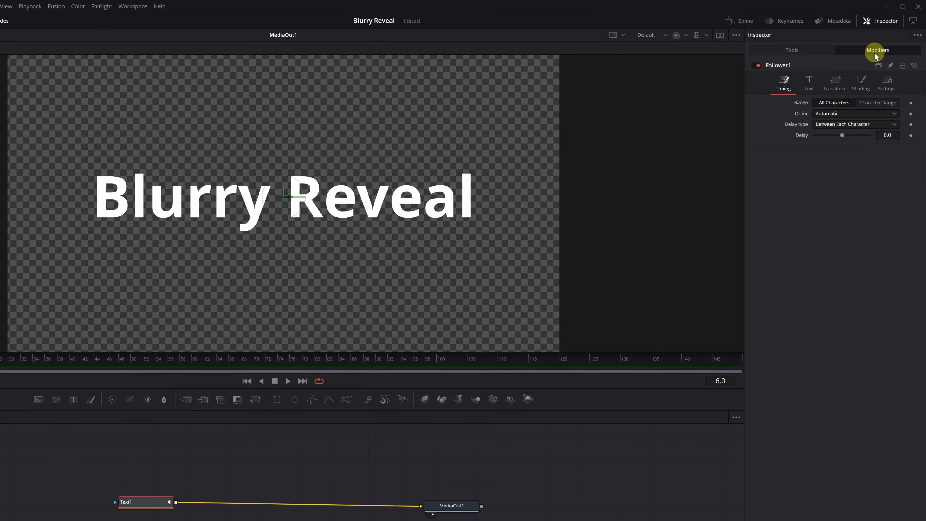
left_click(859, 91)
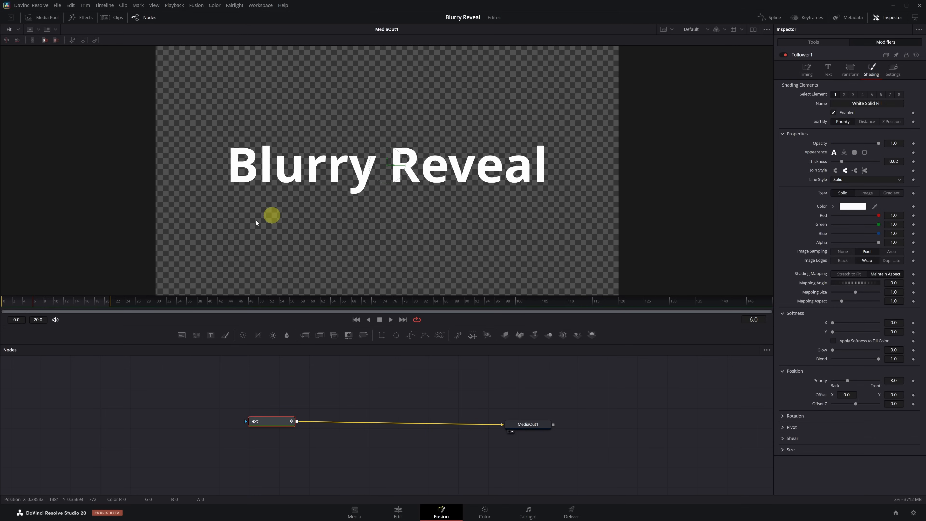
At frame 0, set the Follower's shading Opacity to 0.0 and keyframe it
left_click(21, 302)
left_click_drag(21, 303, 3, 303)
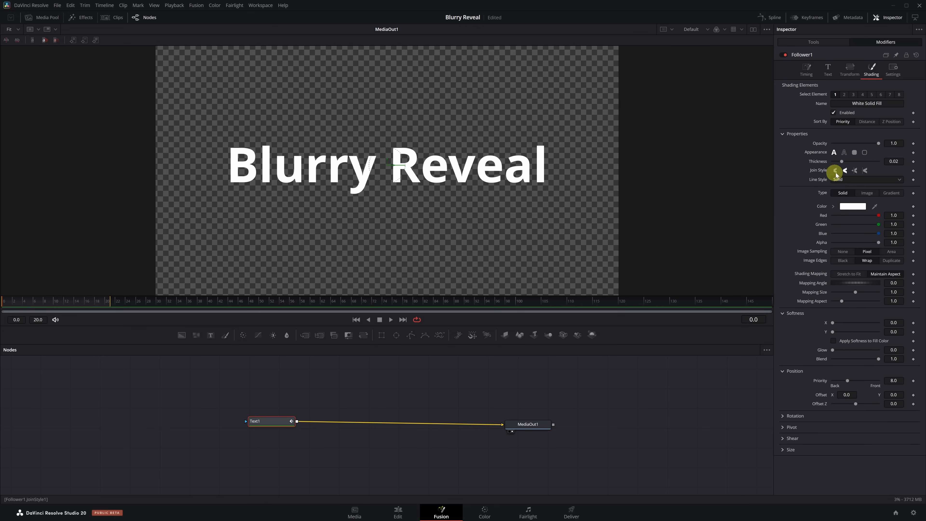
left_click_drag(878, 143, 827, 143)
left_click(913, 144)
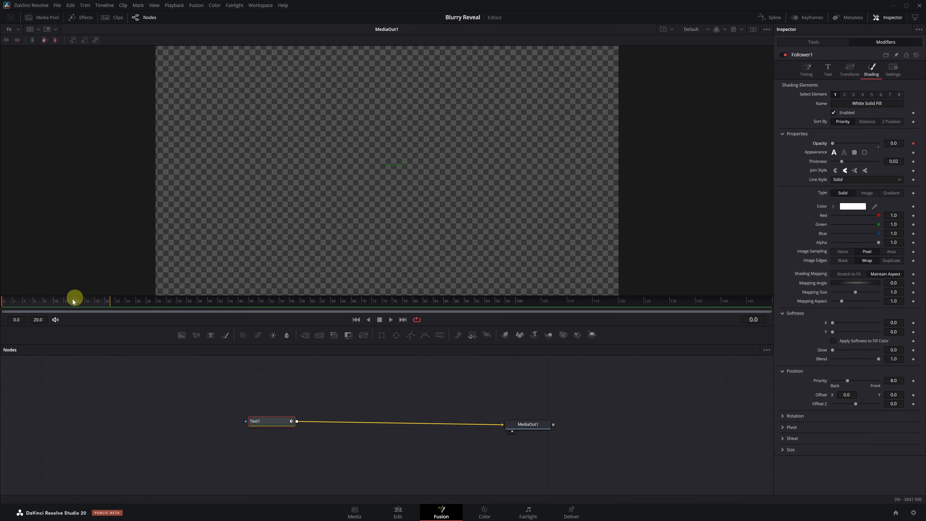
At frame 10, set the Follower's shading Opacity to 1.0 and preview the fade-in
left_click(53, 305)
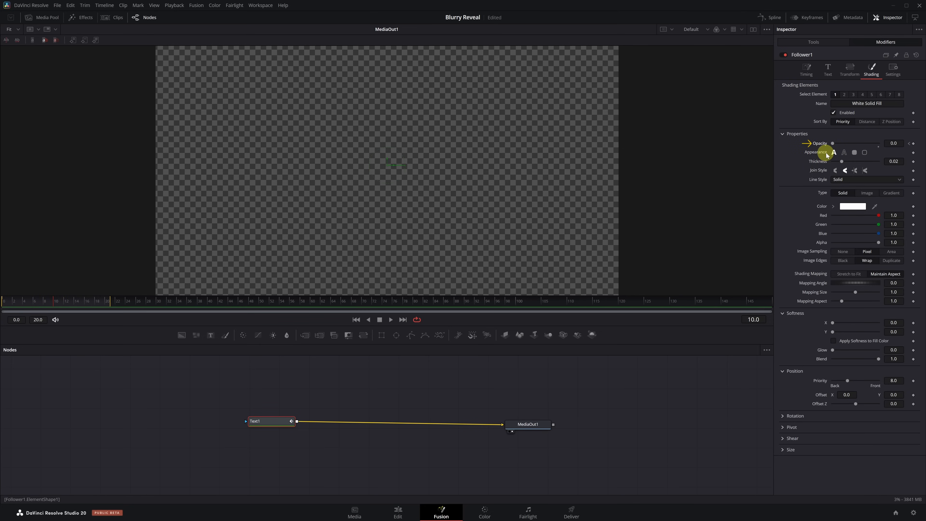
left_click_drag(833, 143, 883, 142)
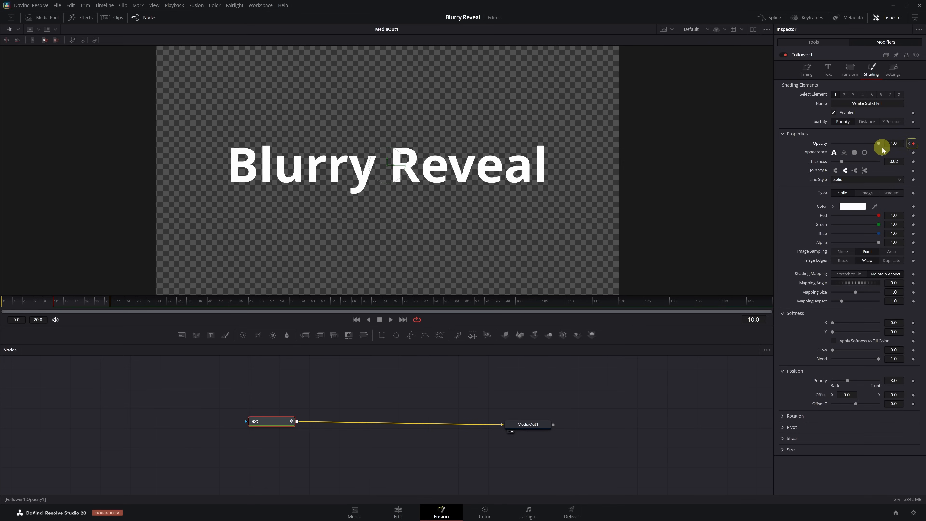
key("space")
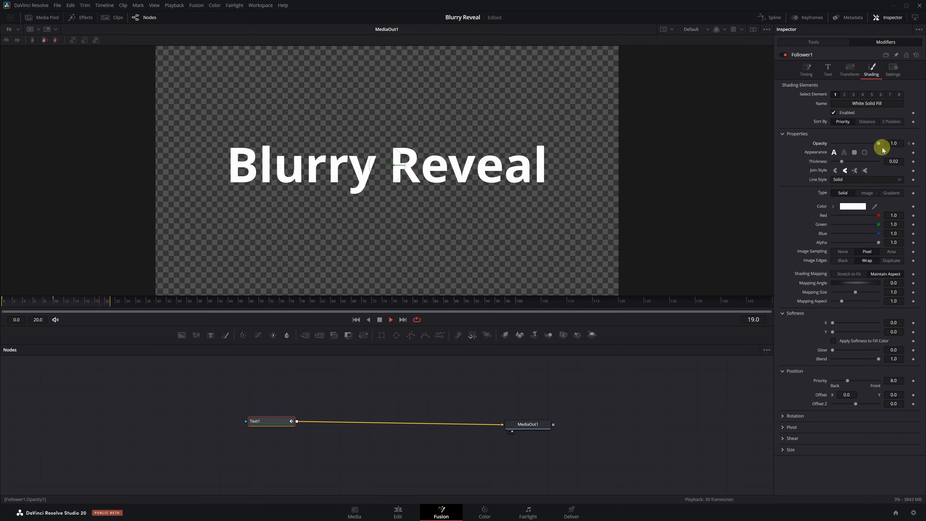
key("space")
At frame 3, set the Follower's Softness X and Y to 20.0 and keyframe both
left_click(18, 302)
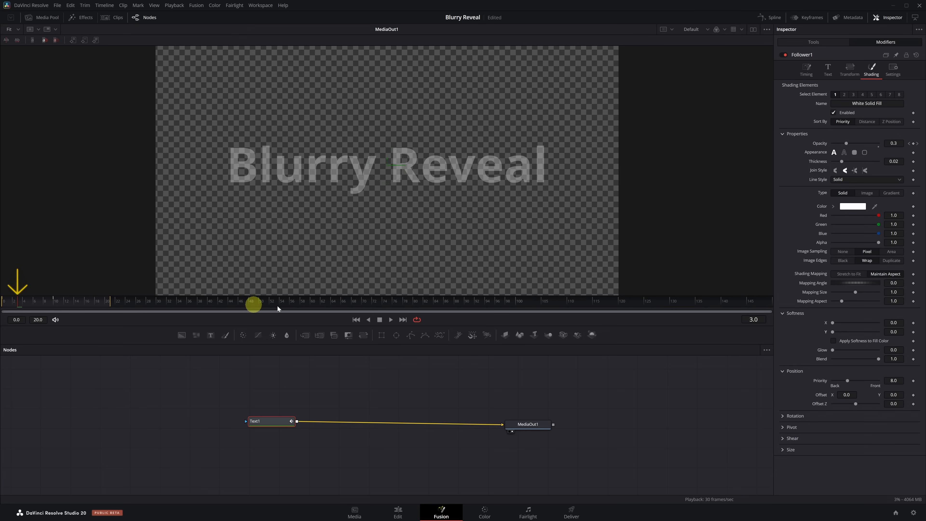
left_click_drag(832, 324, 881, 331)
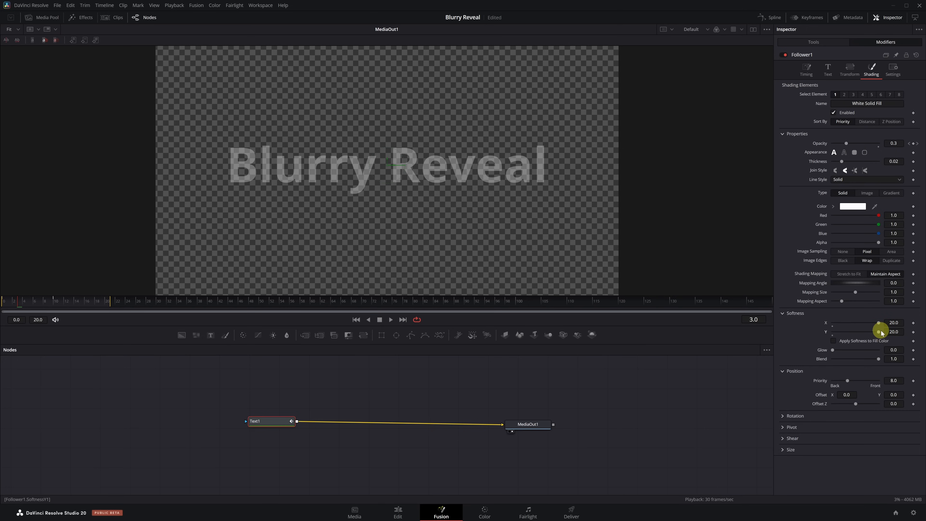
left_click(914, 323)
left_click(914, 332)
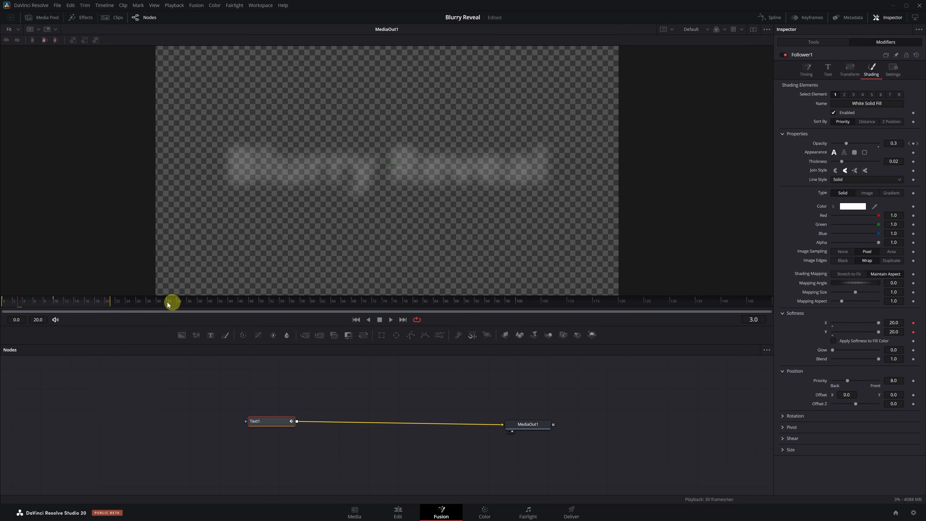
At frame 13, set the Follower's Softness X and Y to 0.0 and preview the animation
left_click(69, 301)
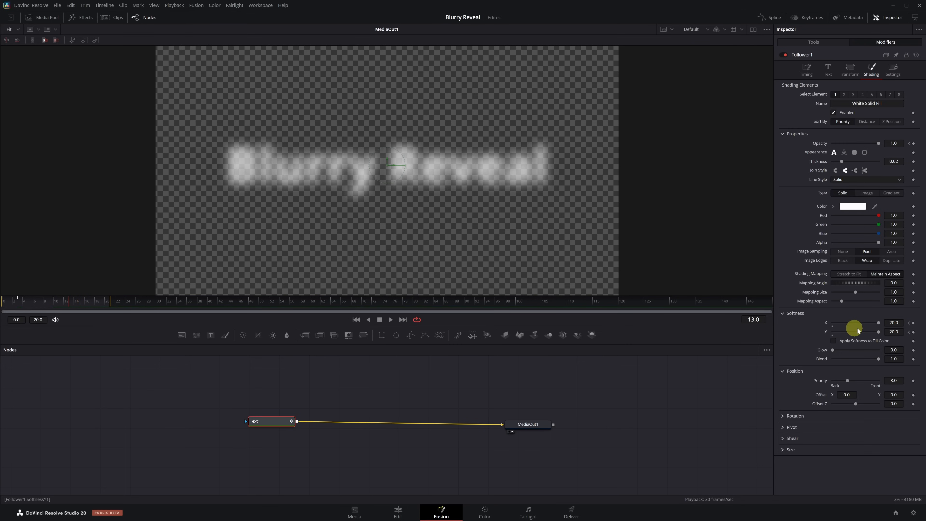
left_click_drag(874, 324, 825, 335)
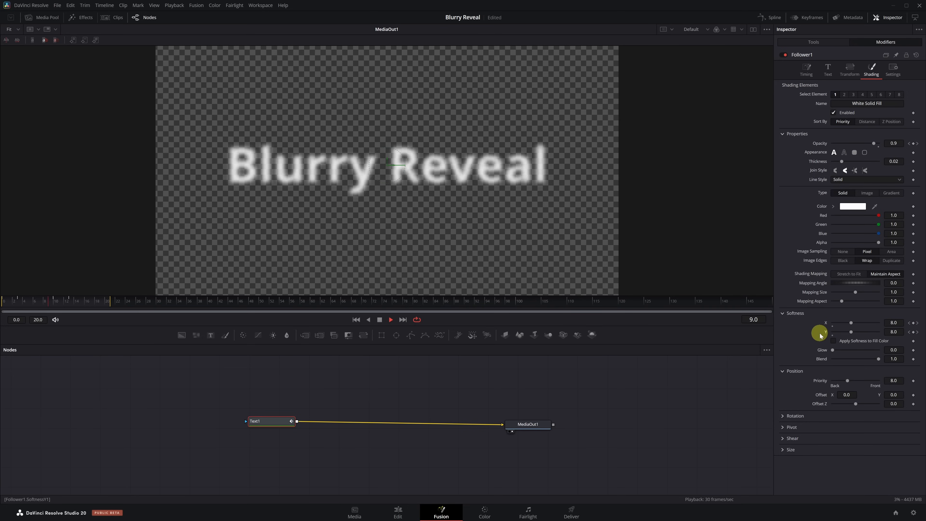
key("space")
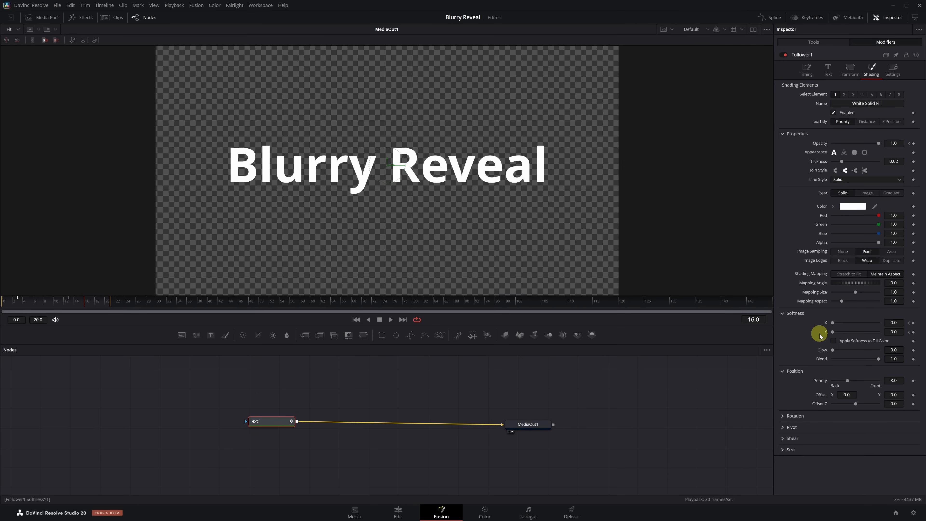
Set the Follower's delay between each character to 2.0 and play back the blurry reveal
left_click(809, 77)
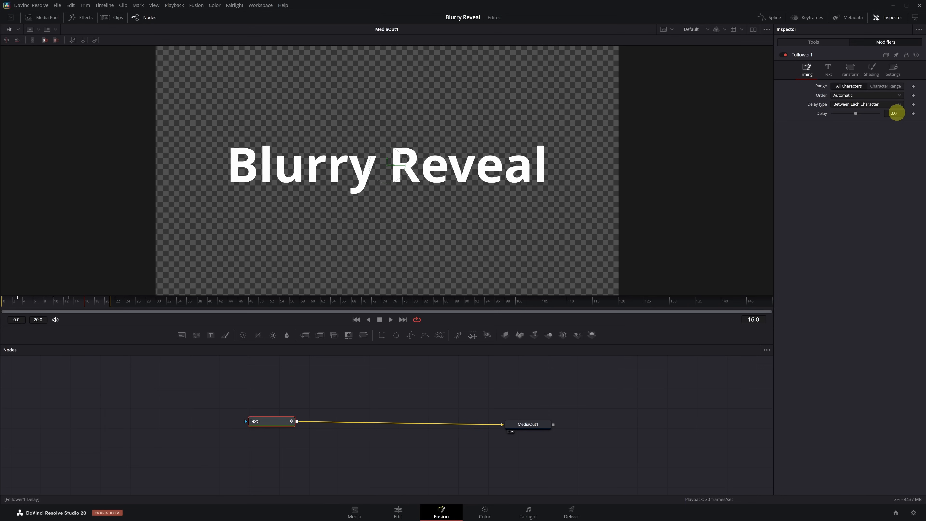
left_click(897, 112)
key("Return")
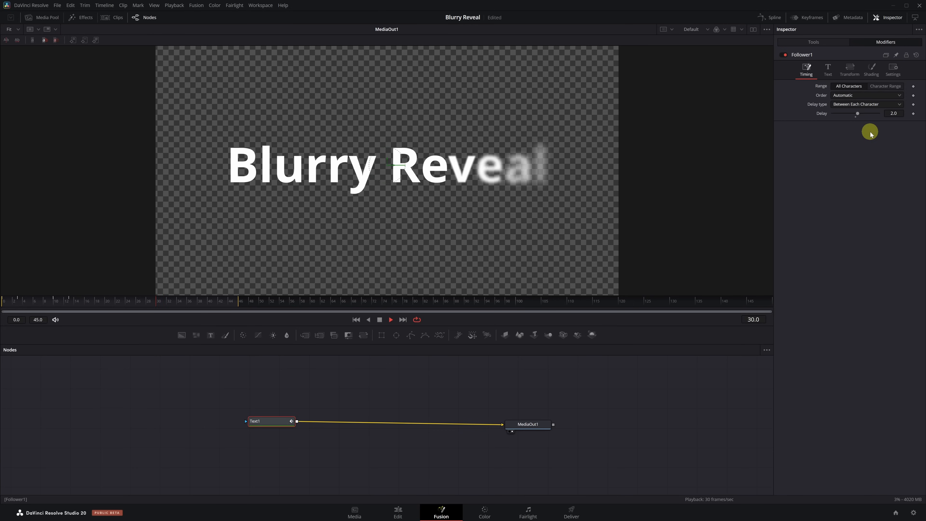
key("space")
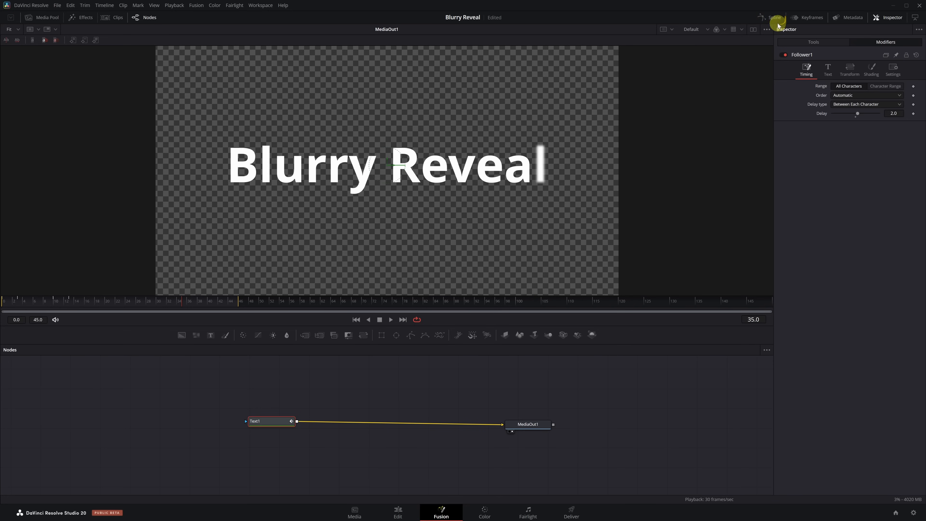
Display the Blurry Reveal text's Opacity and Softness curves in the Spline editor and fit them to the view
left_click(773, 18)
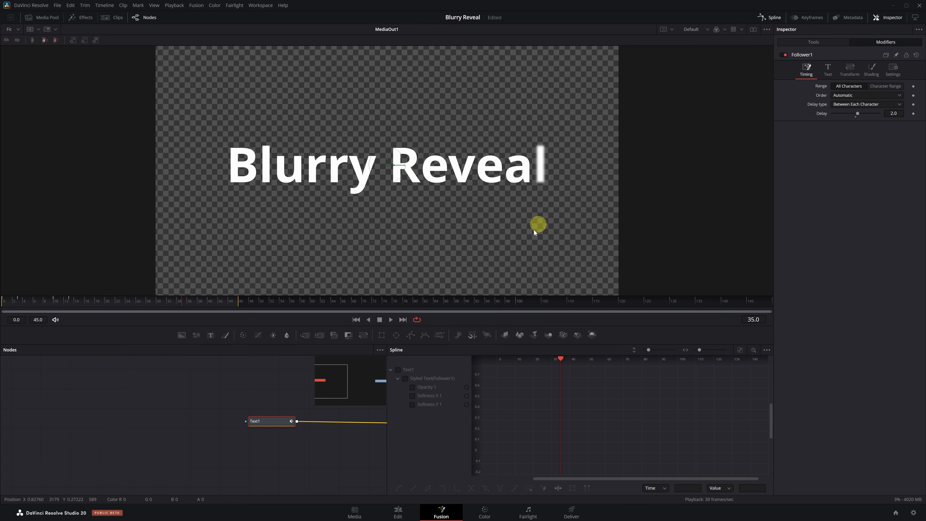
left_click(399, 370)
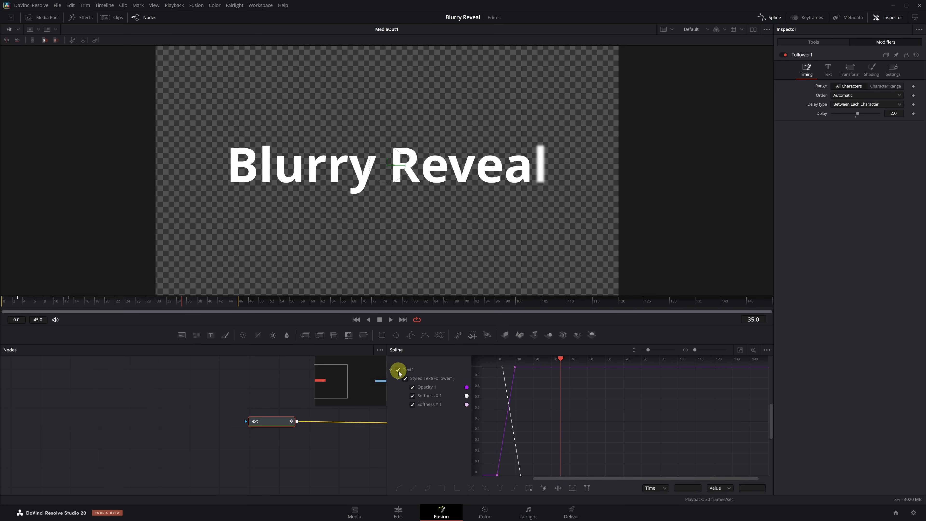
left_click(739, 353)
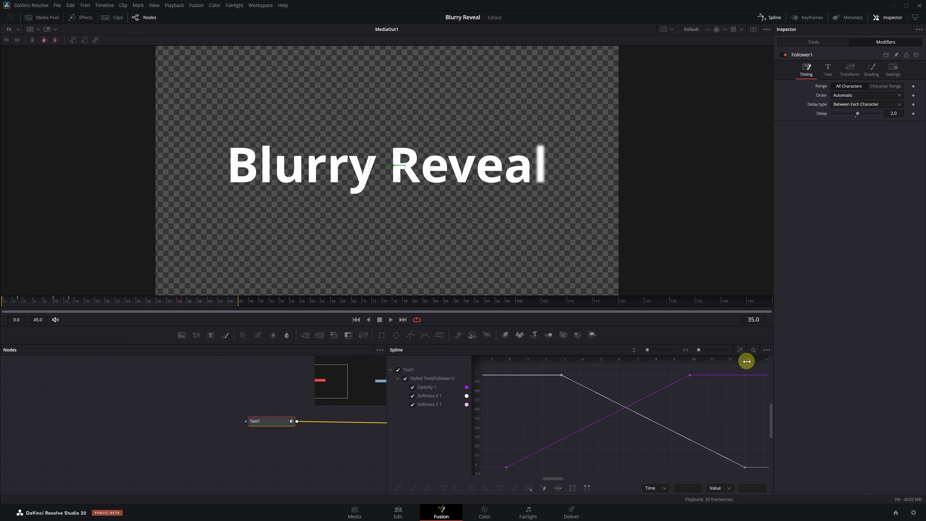
Smooth all Opacity and Softness keyframes of the Blurry Reveal text and play back the animation
left_click_drag(754, 368, 498, 475)
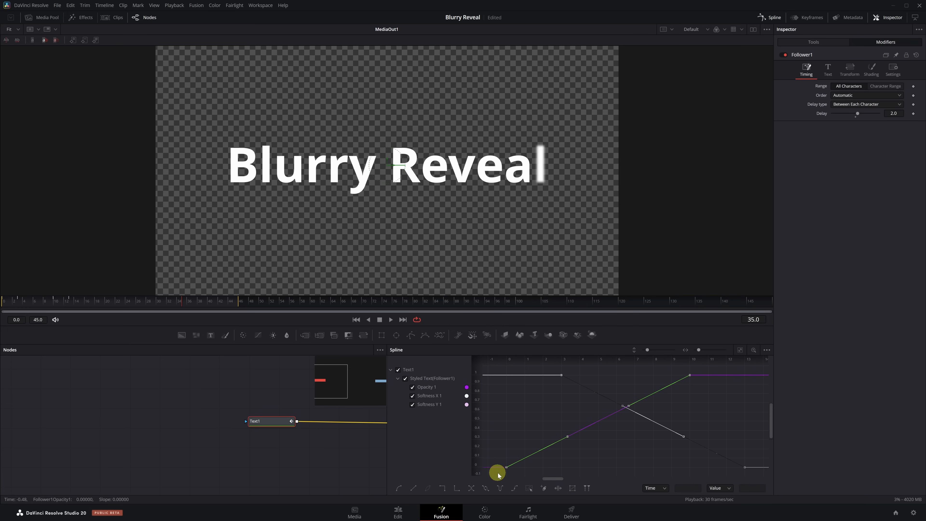
key("s")
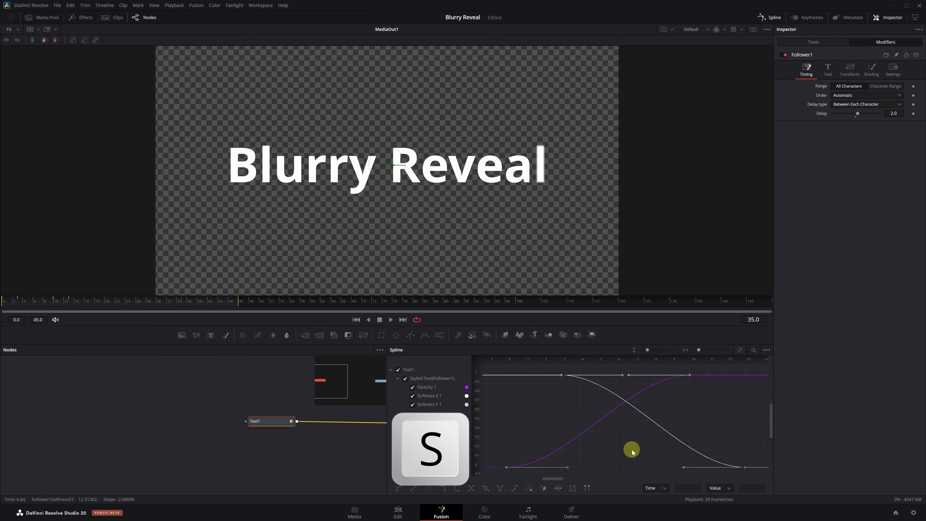
key("space")
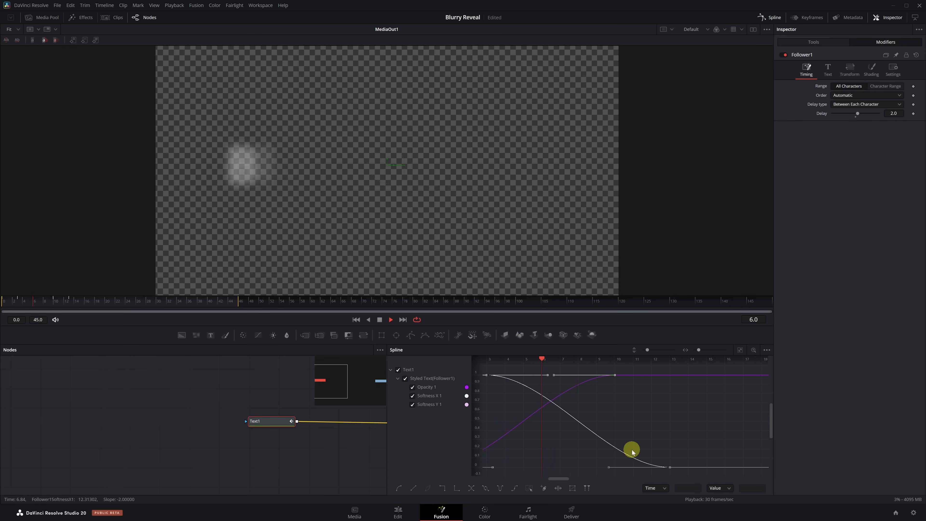
key("space")
Insert a Soft Glow node between Text1 and MediaOut1 and adjust its glow settings
key("shift+8")
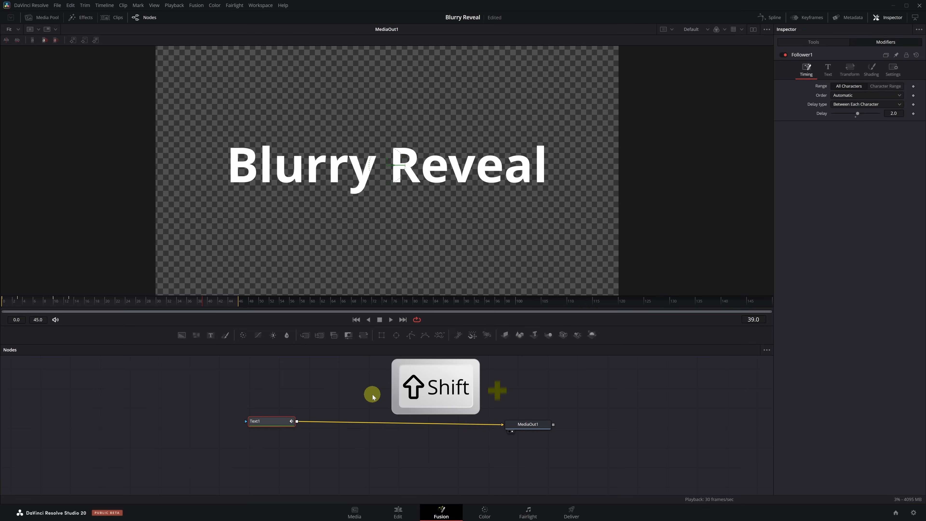
key("shift+space")
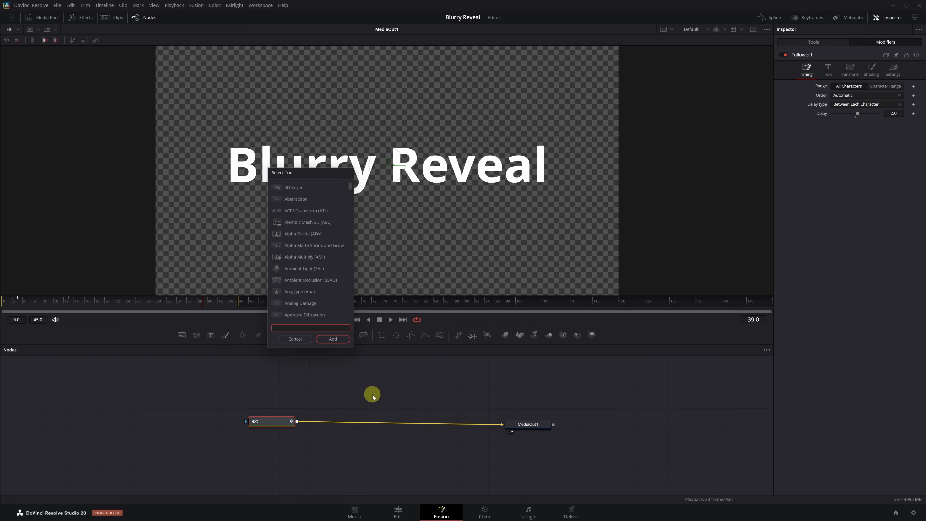
type("soft glo")
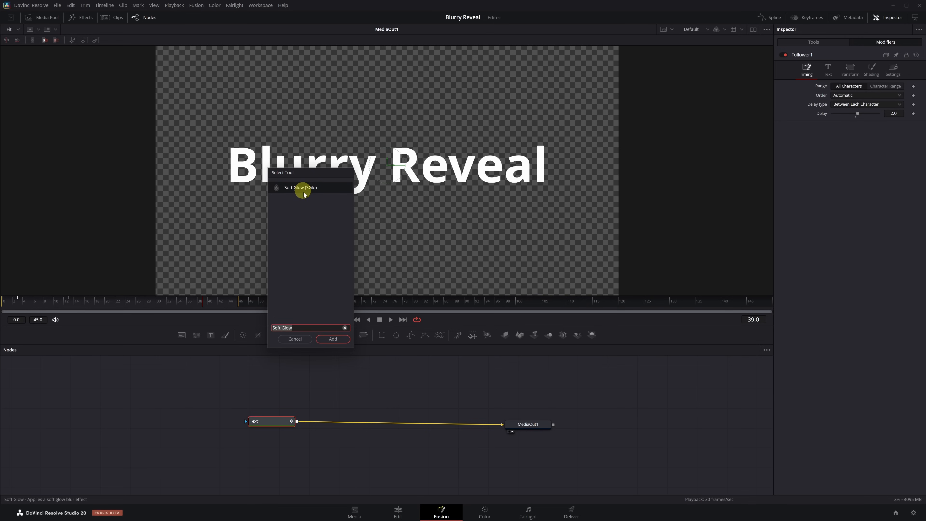
left_click(333, 339)
left_click_drag(353, 426, 408, 427)
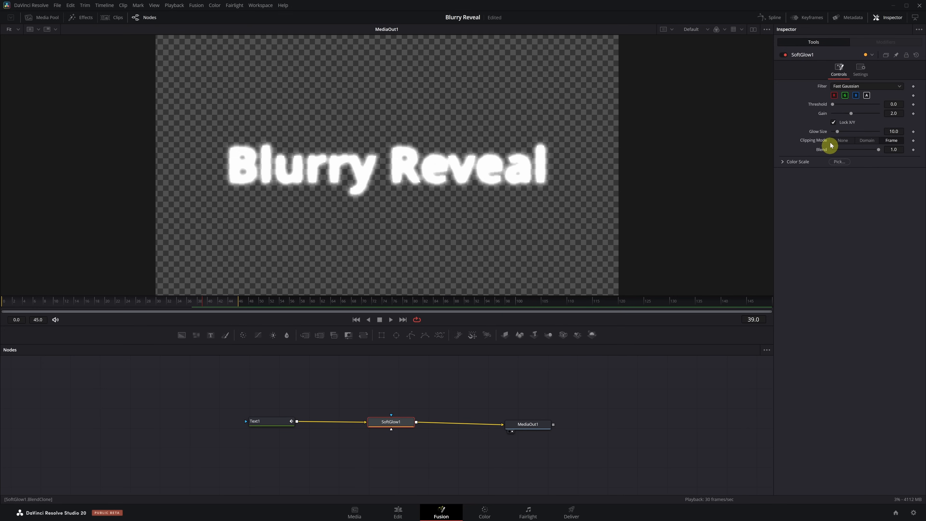
left_click_drag(832, 133, 841, 116)
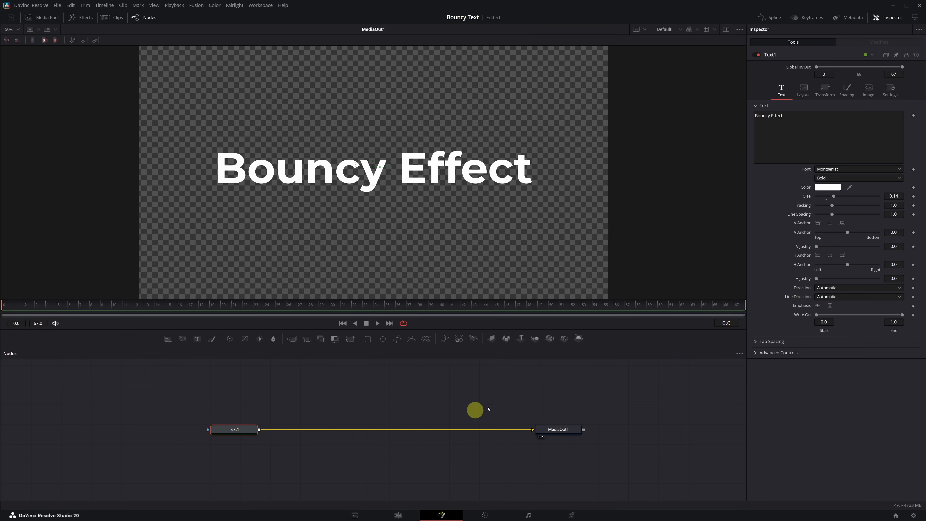
Apply the Follower modifier to the "Bouncy Effect" text in Text1 and show the modifier's controls
right_click(836, 144)
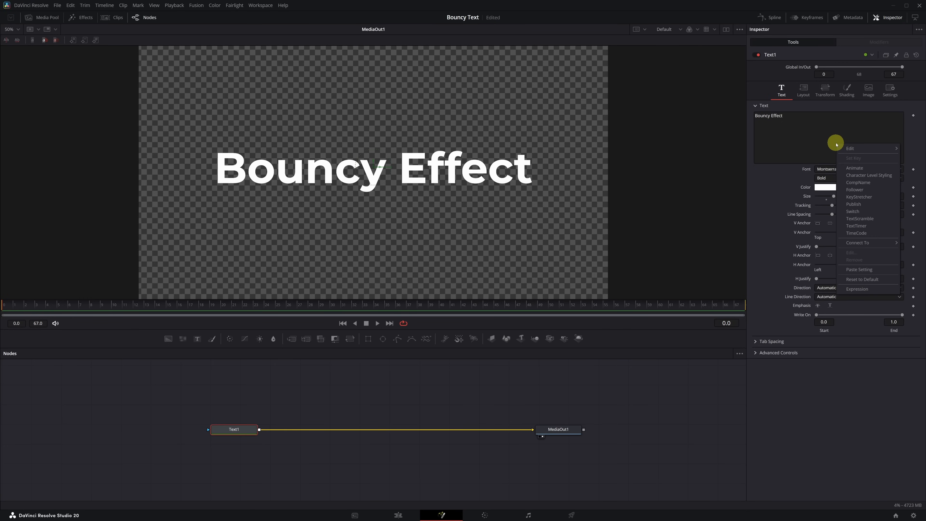
left_click(862, 193)
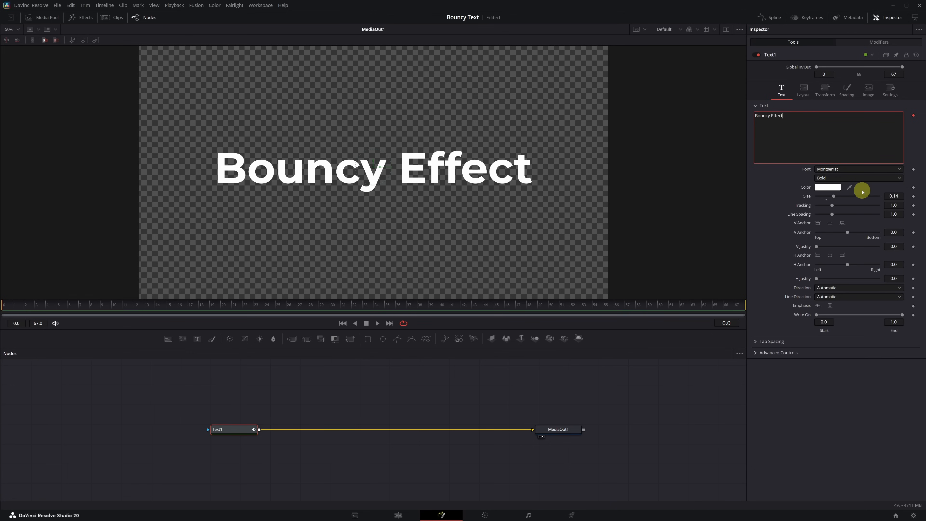
left_click(890, 46)
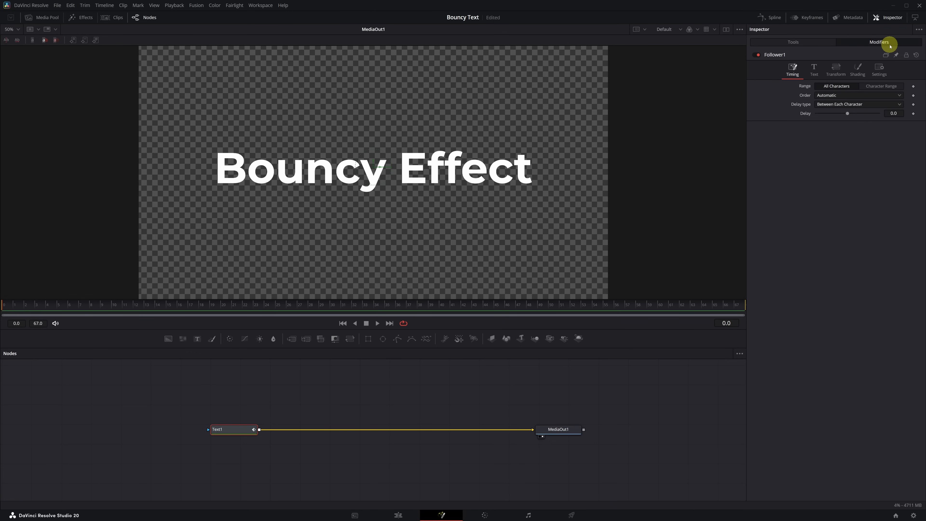
At frame 30, keyframe the Follower's shading position Offset and return to the Follower's settings
left_click(857, 71)
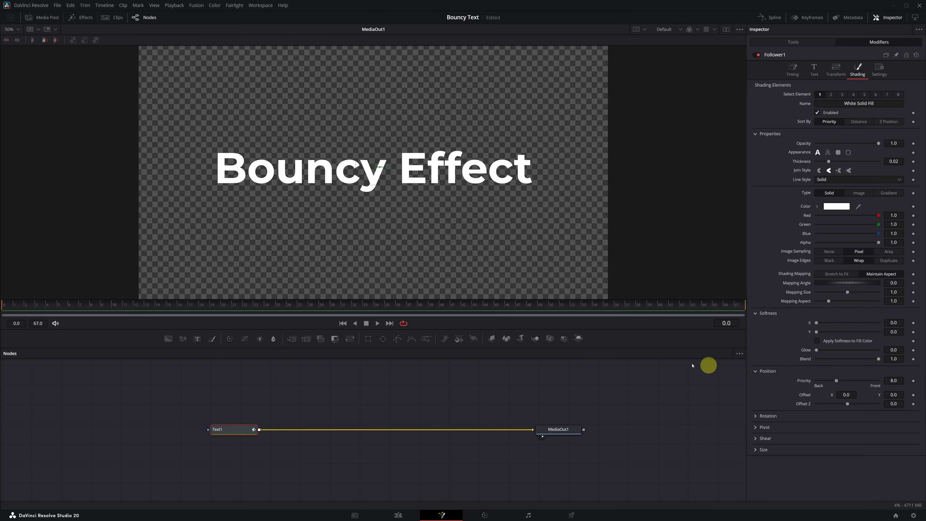
left_click(315, 307)
left_click_drag(314, 310, 333, 309)
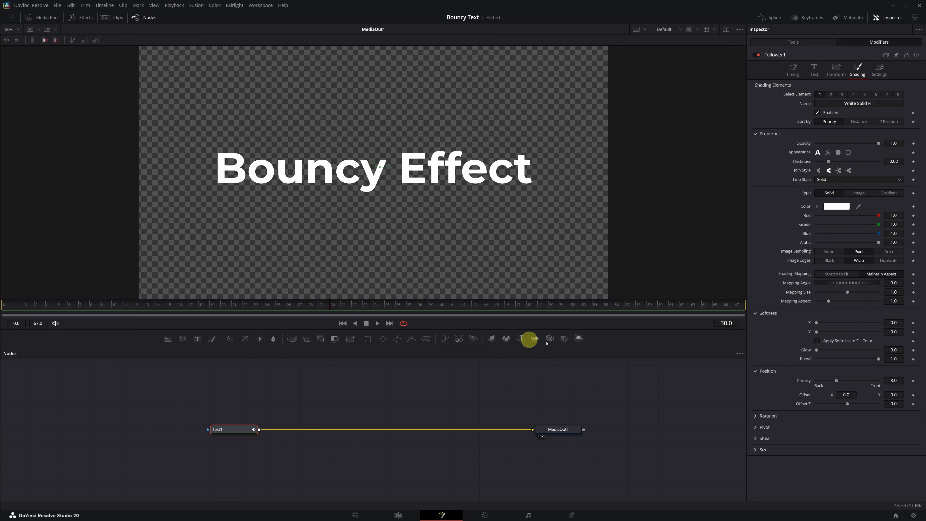
left_click(913, 395)
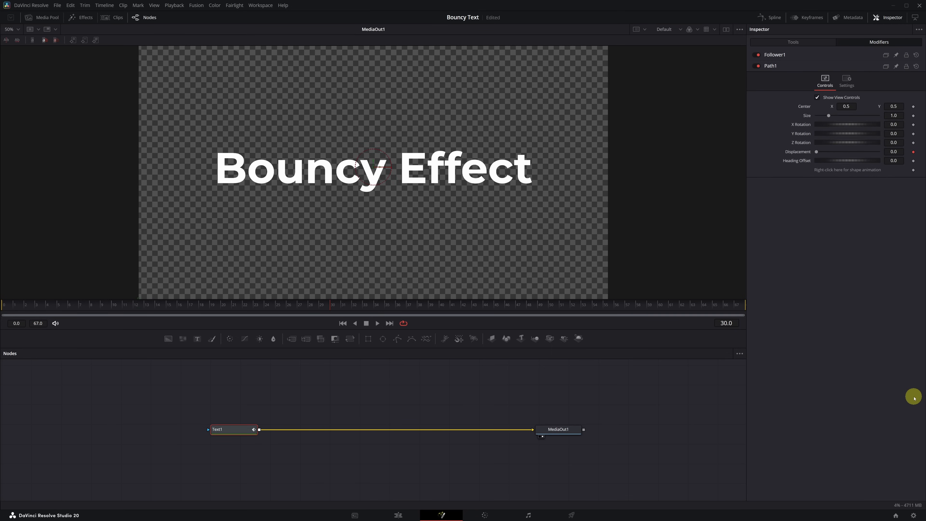
left_click(776, 56)
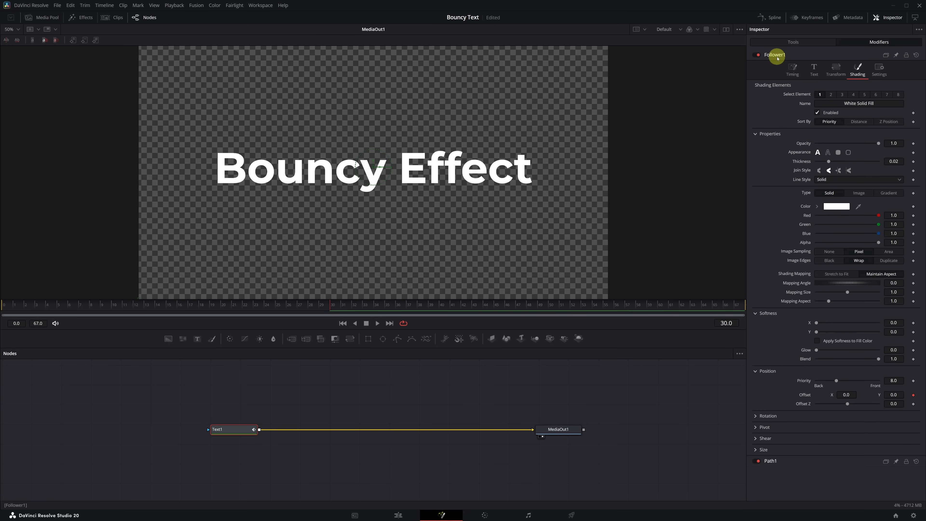
At frame 0, set the Follower's shading Offset Y to 0.6 so the text starts above its resting position
left_click(329, 308)
left_click_drag(328, 309, 4, 308)
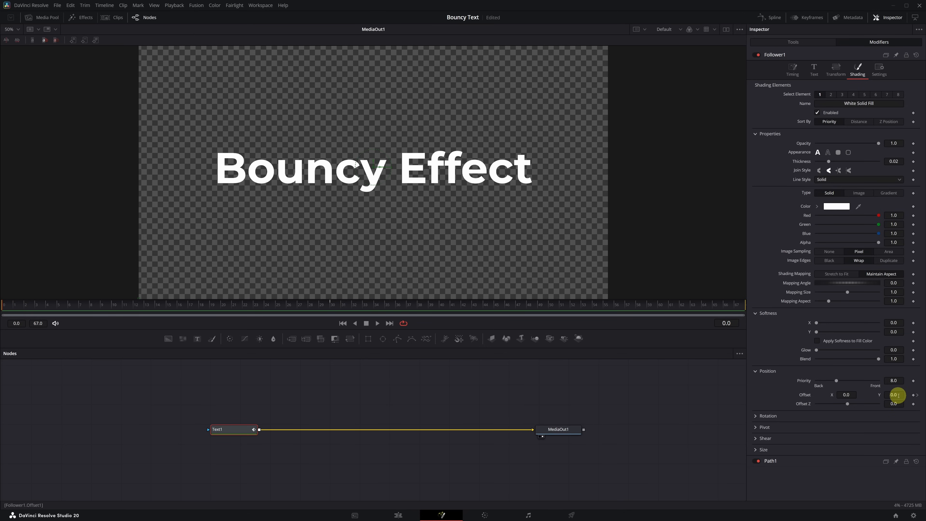
left_click_drag(897, 395, 658, 389)
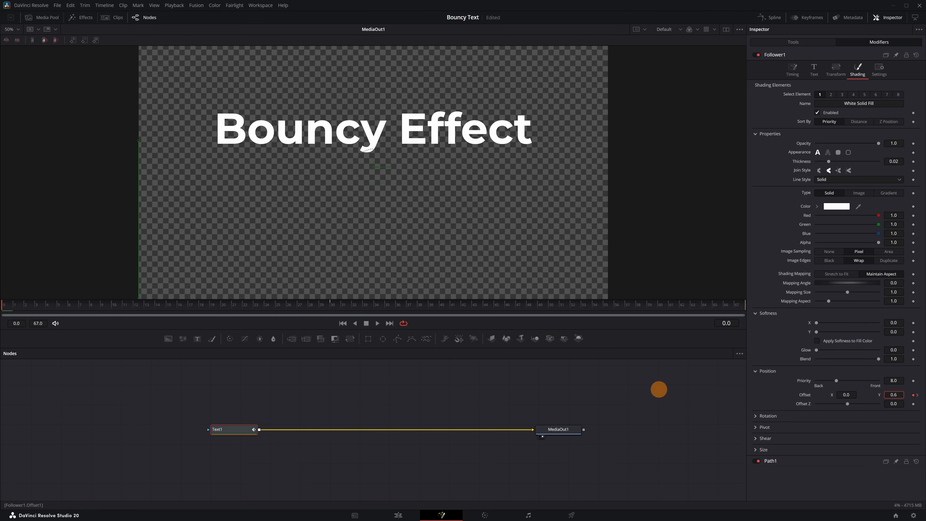
left_click(898, 395)
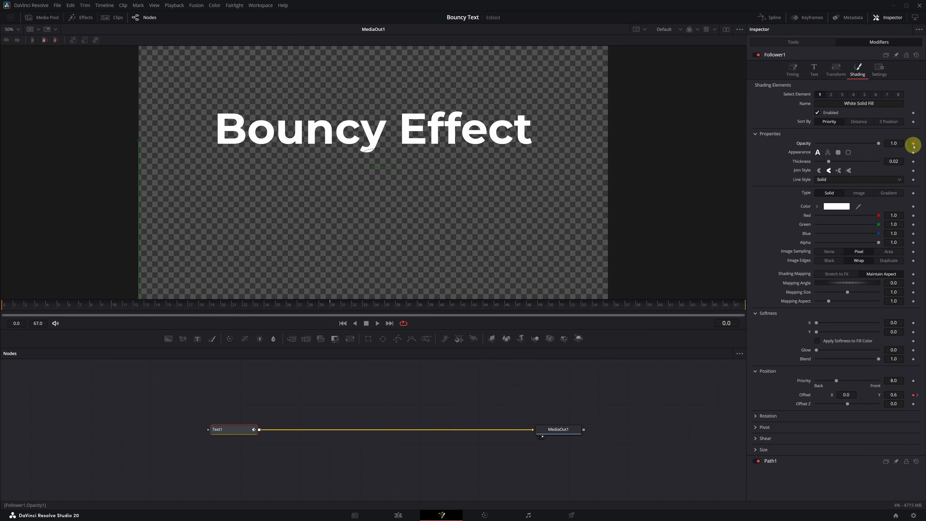
Keyframe the Follower's Opacity at 0.0 on frame 0 and 1.0 on frame 15, and preview the animation
left_click_drag(877, 143, 816, 143)
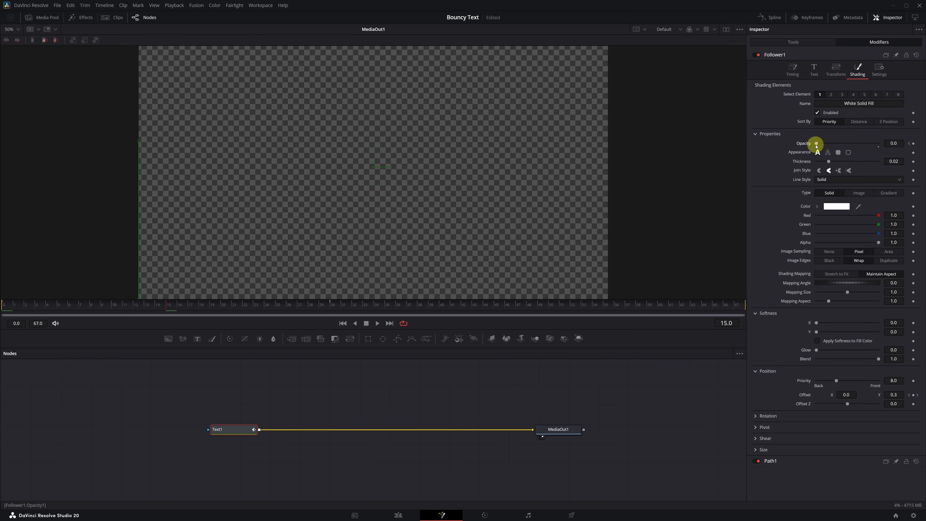
left_click_drag(815, 145, 880, 145)
key("space")
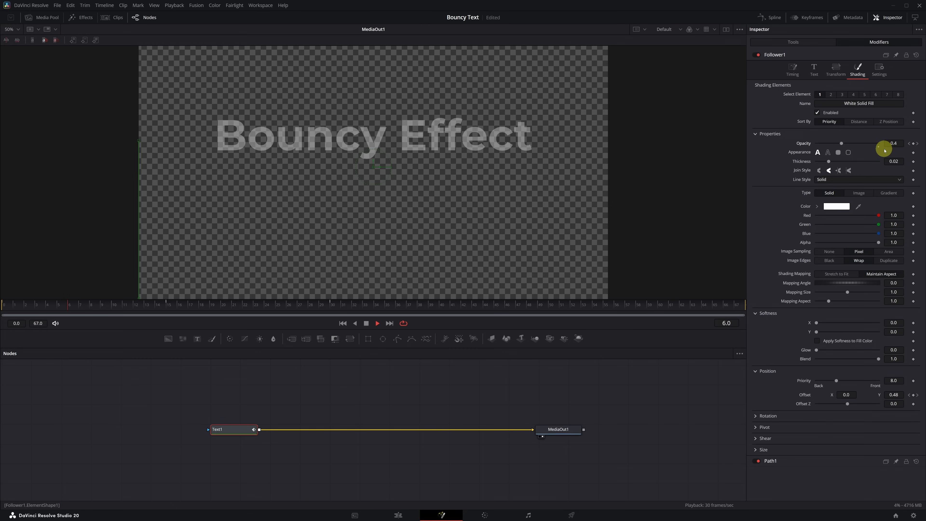
key("space")
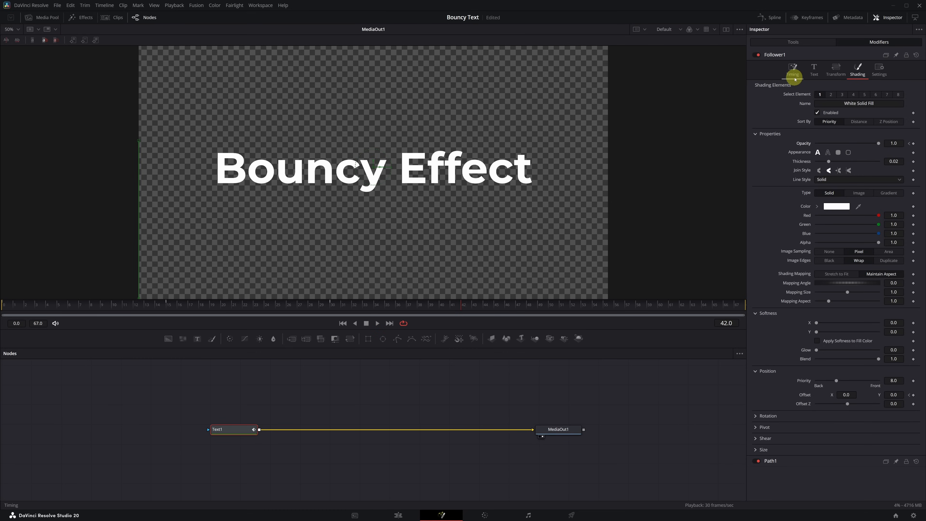
Set the Follower's delay between each character to 2.9 and play back the bouncy text
left_click(794, 69)
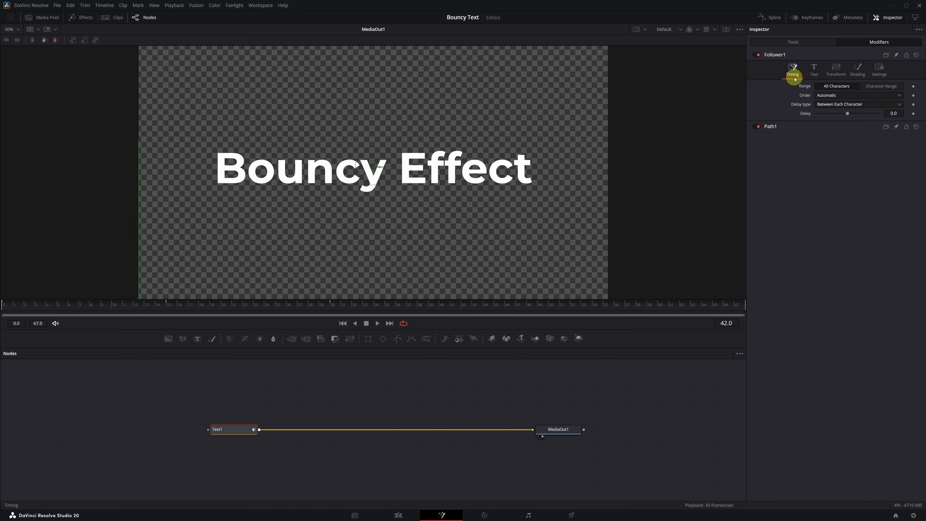
left_click(848, 113)
left_click_drag(848, 116, 851, 118)
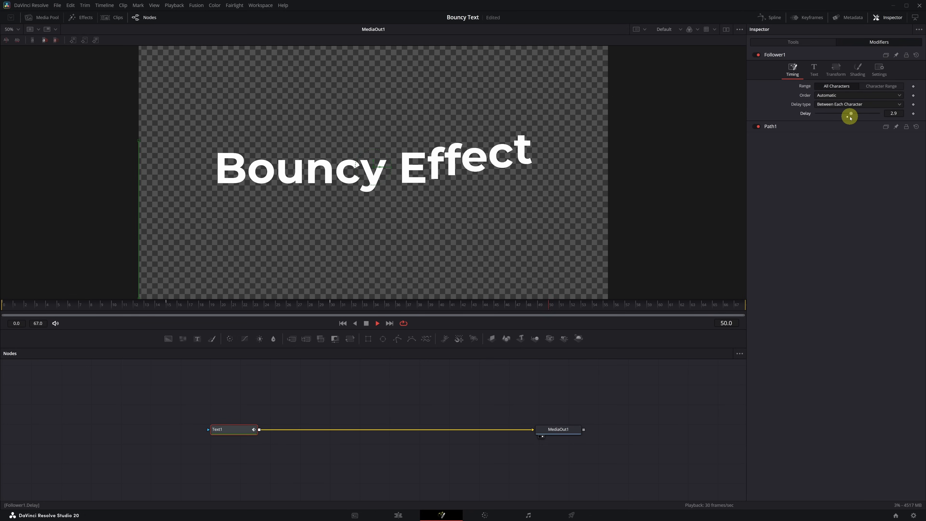
Display the Offset path's Displacement curve in the Spline editor and fit it to the view
left_click(774, 18)
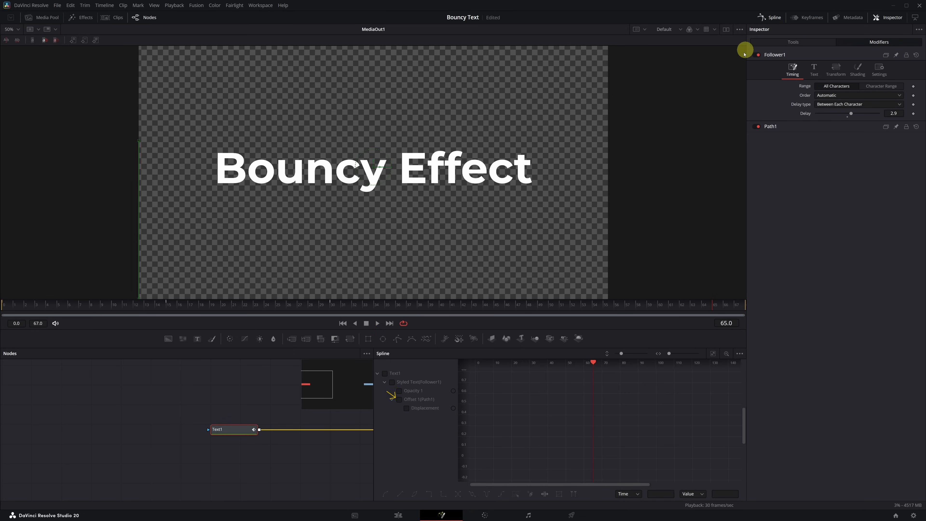
left_click(399, 400)
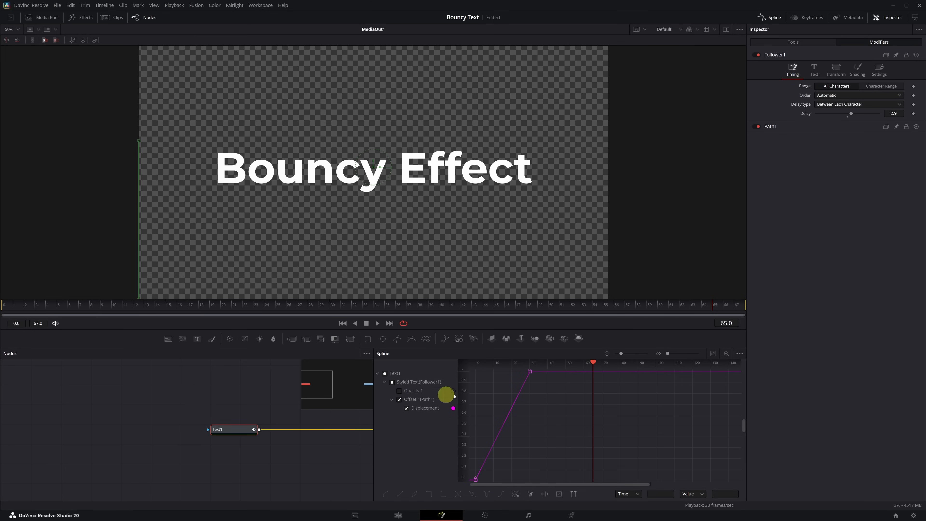
left_click(714, 356)
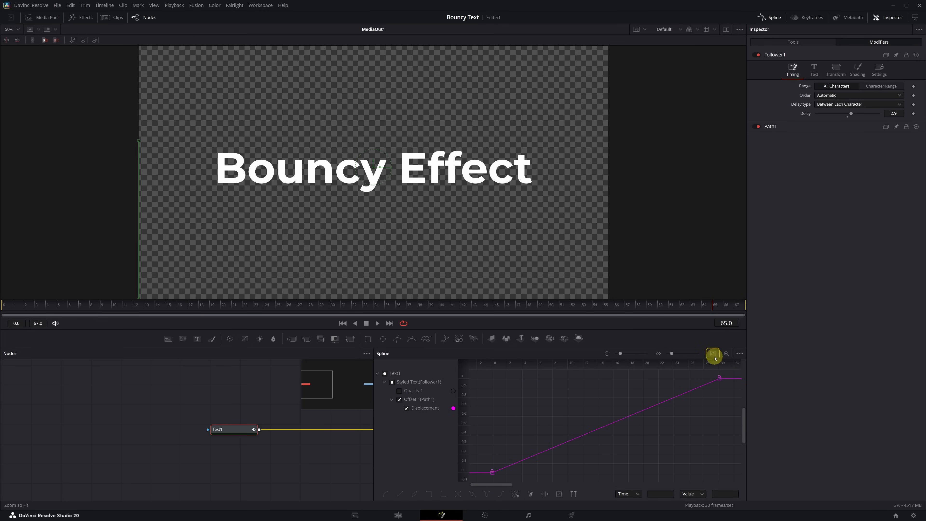
Apply the Out Back Cubic ease to all keyframes of the Displacement curve and preview the bounce
left_click_drag(731, 370, 470, 479)
right_click(527, 426)
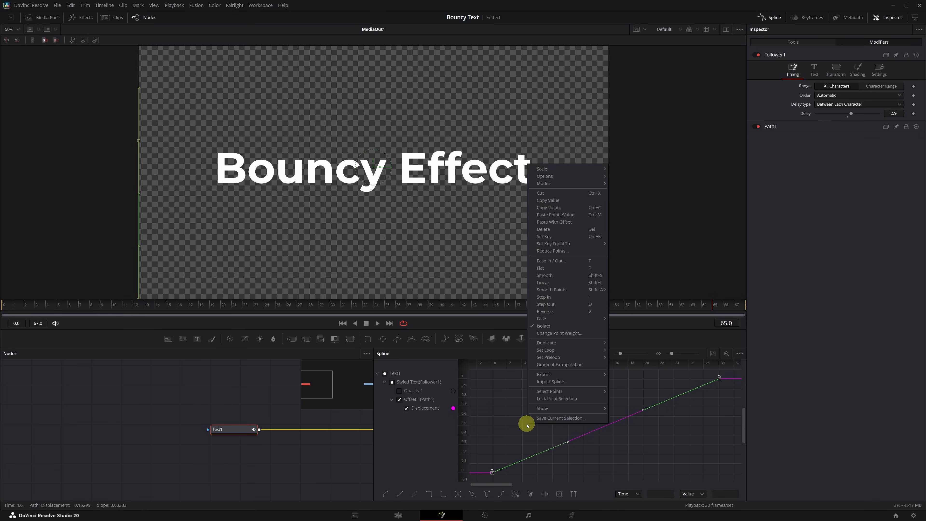
mouse_move(587, 323)
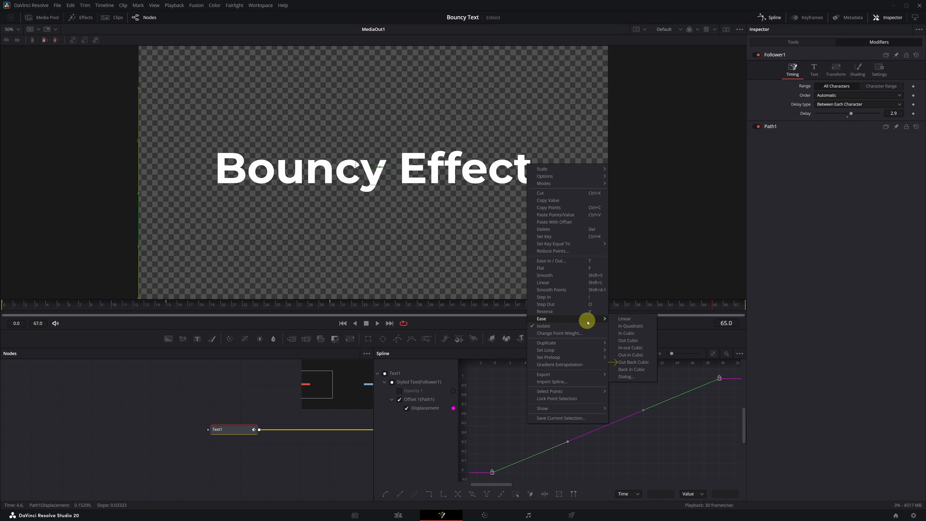
left_click(632, 362)
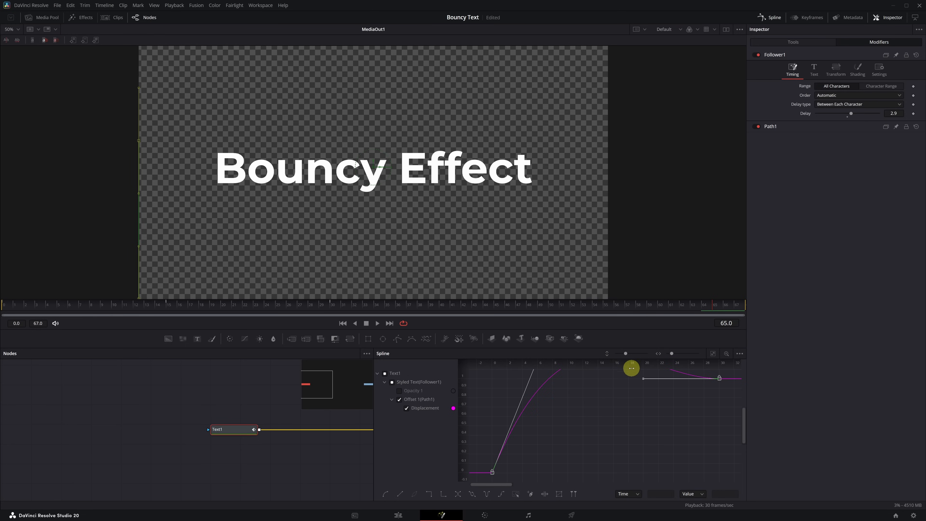
key("space")
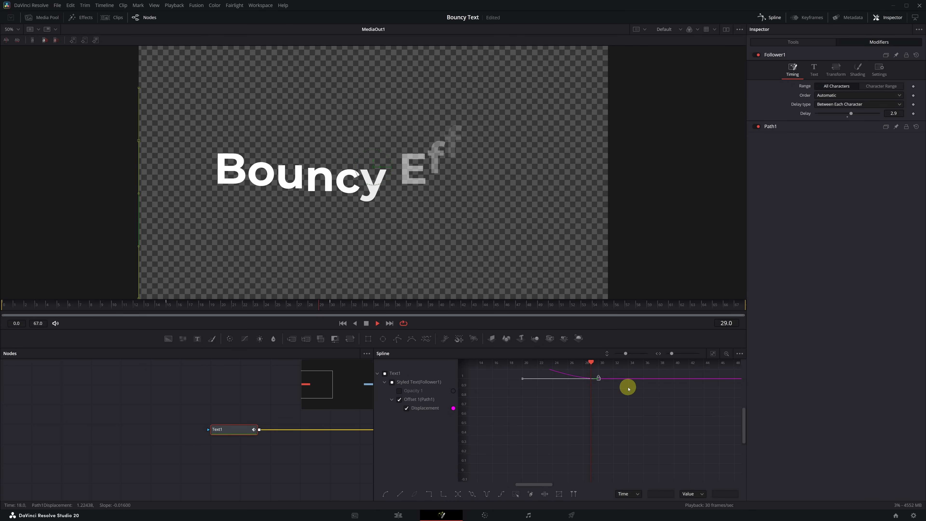
key("space")
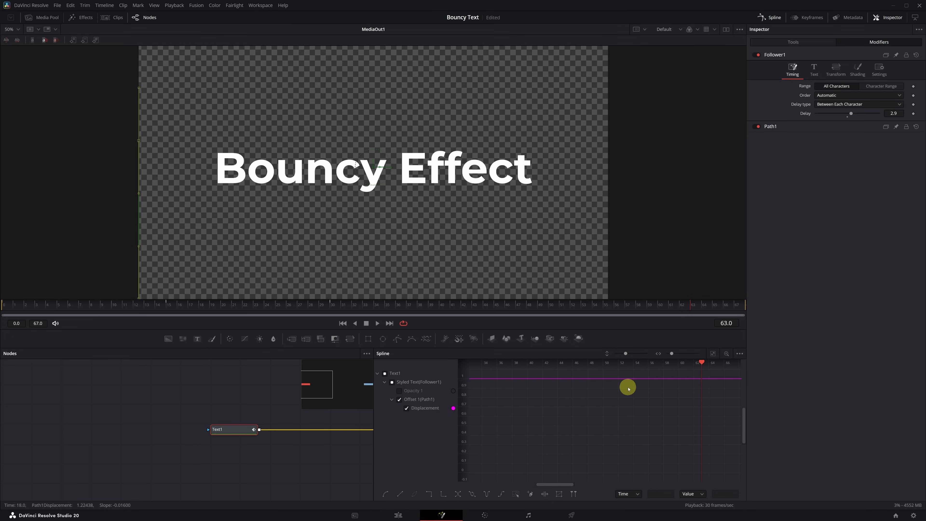
Hide the Offset path's Displacement curve in the Spline editor and show only the Opacity curve, fitted to the view
left_click(399, 400)
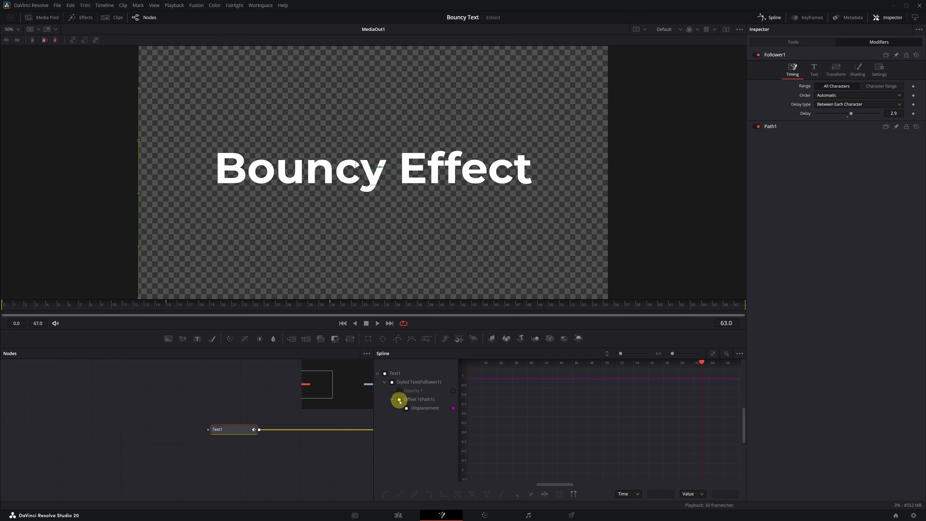
left_click(400, 400)
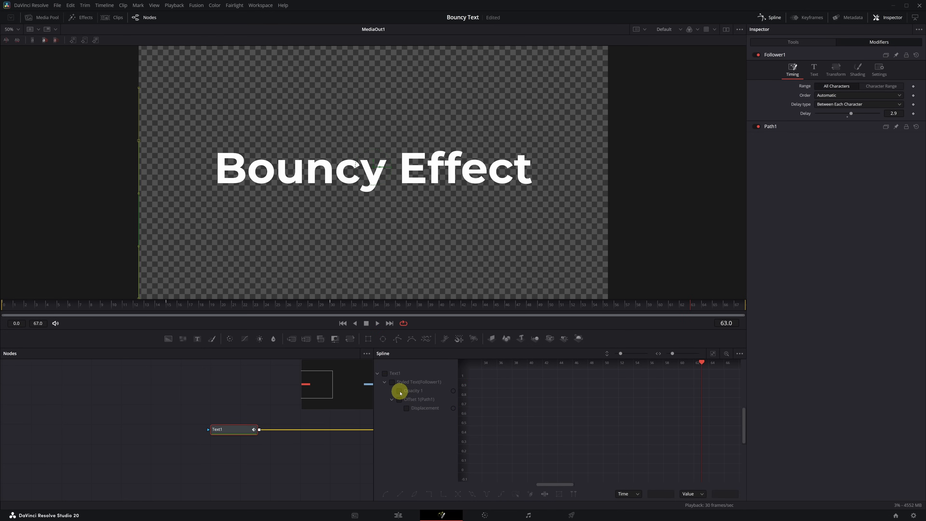
left_click(399, 391)
left_click(712, 353)
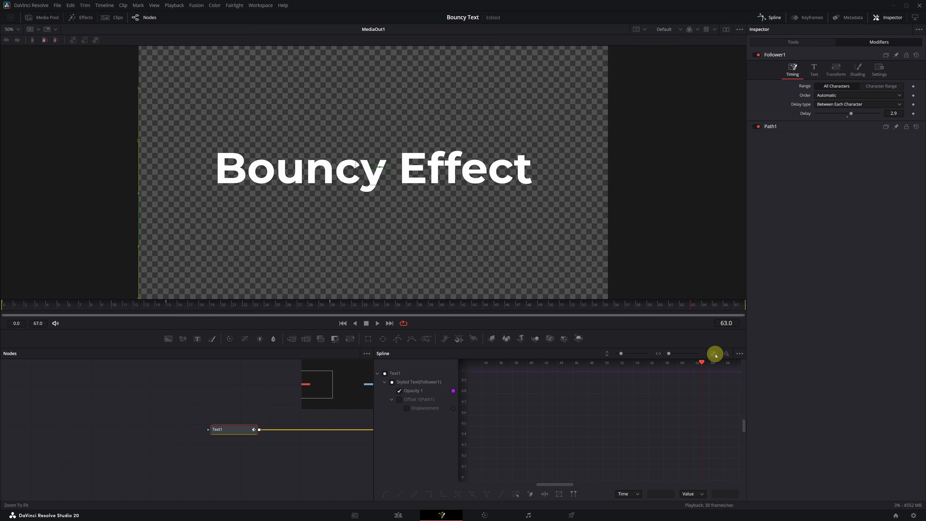
Apply the Out Cubic ease to all keyframes of the Opacity curve and preview the animation
left_click_drag(725, 373, 501, 441)
right_click(502, 439)
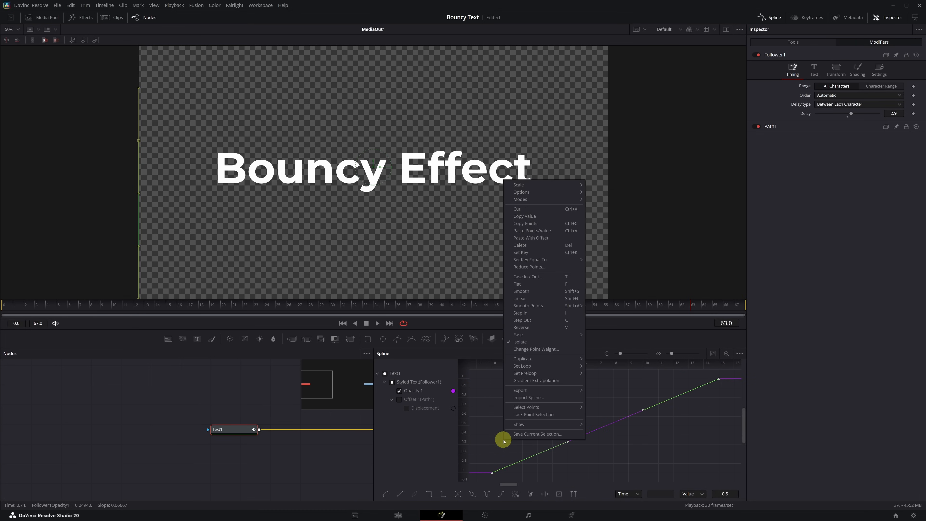
mouse_move(557, 338)
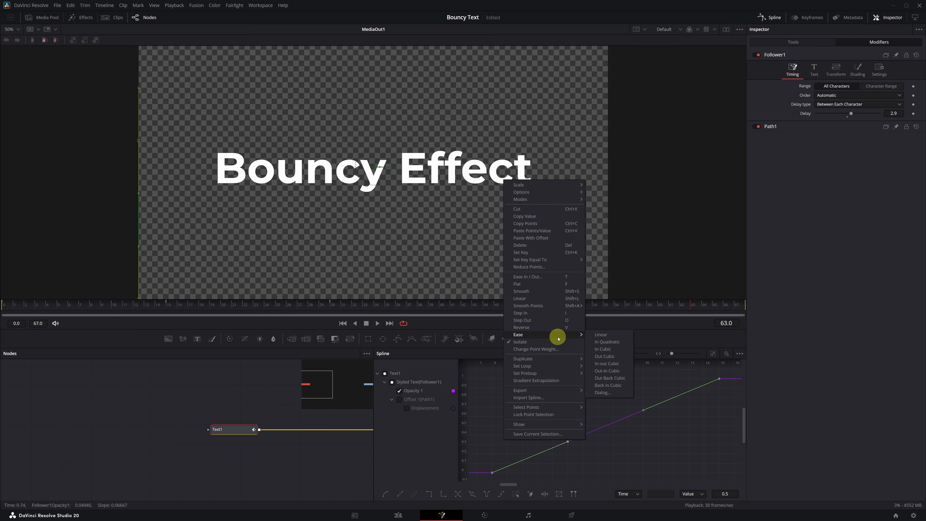
left_click(614, 357)
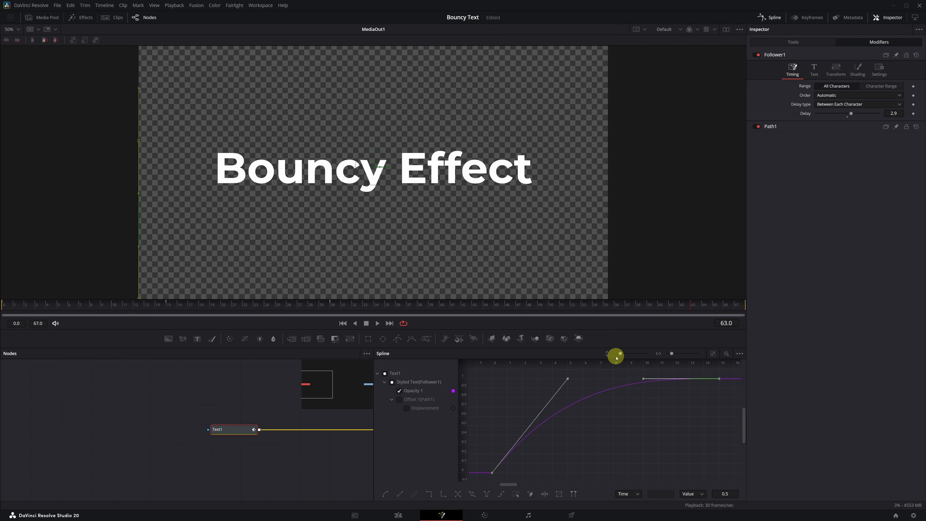
key("space")
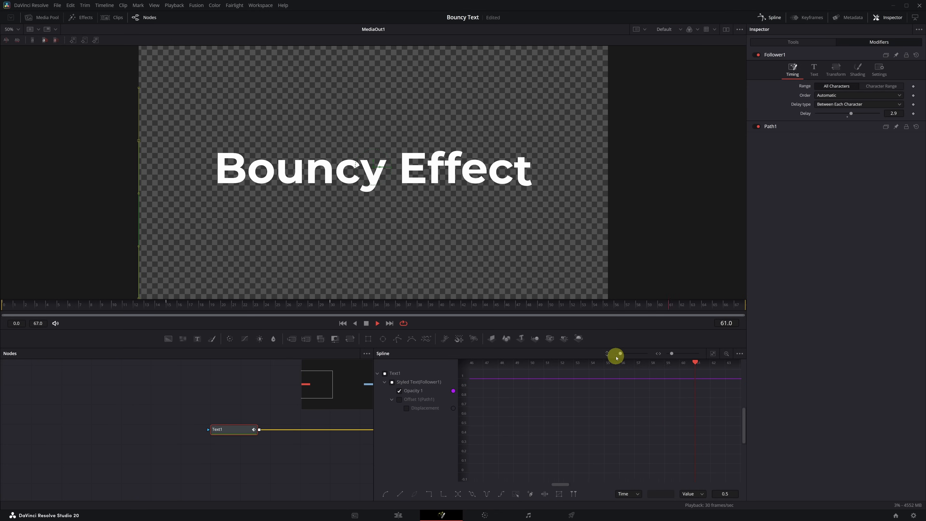
Enable motion blur in the Text1 node's settings and raise its quality
left_click(808, 45)
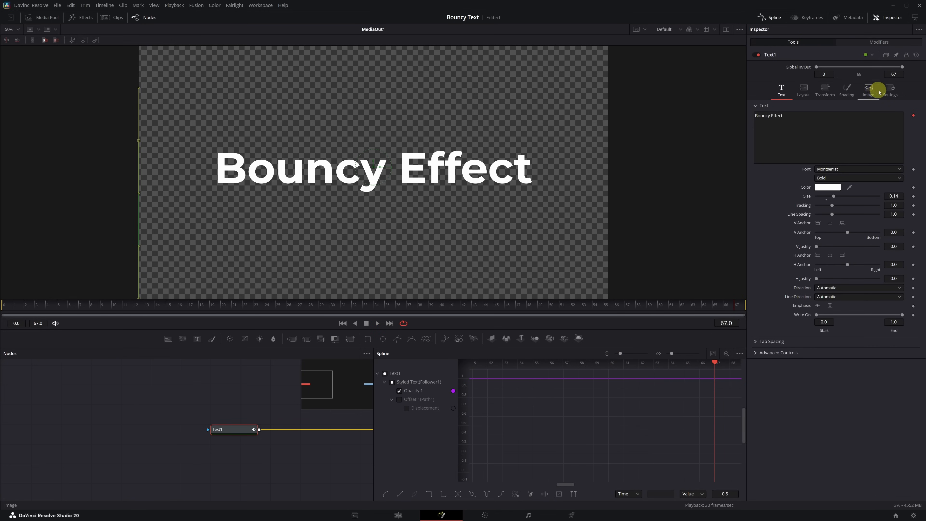
left_click(890, 89)
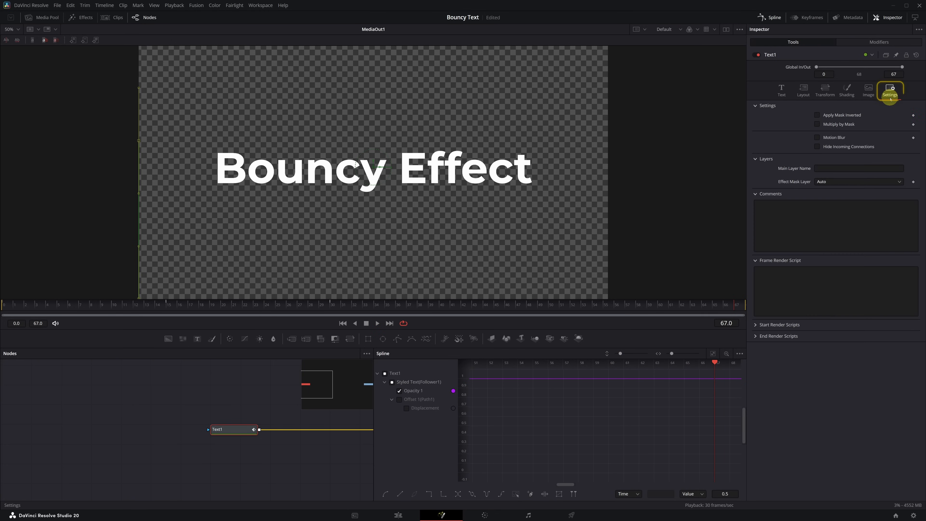
left_click(817, 137)
left_click_drag(828, 147, 891, 148)
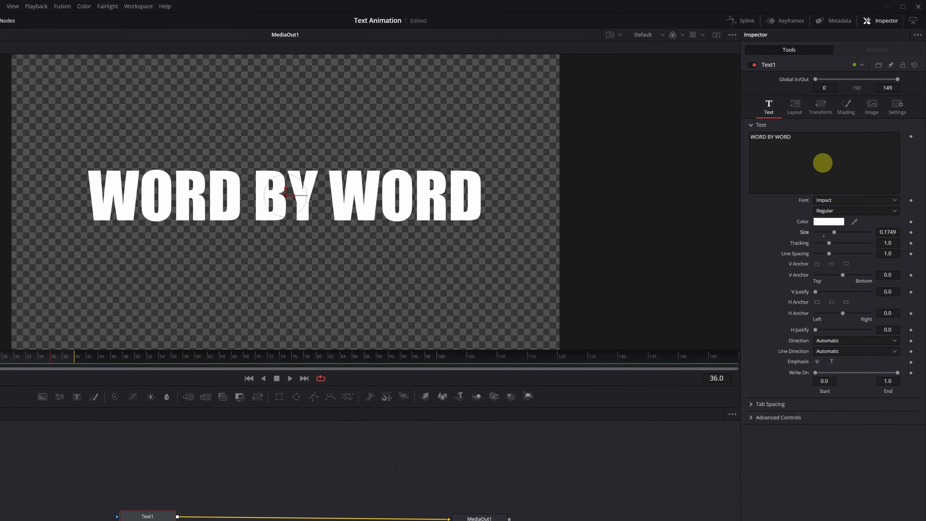
Add a Follower modifier to the "WORD BY WORD" text of Text1 in the Text Animation composition
left_click(838, 137)
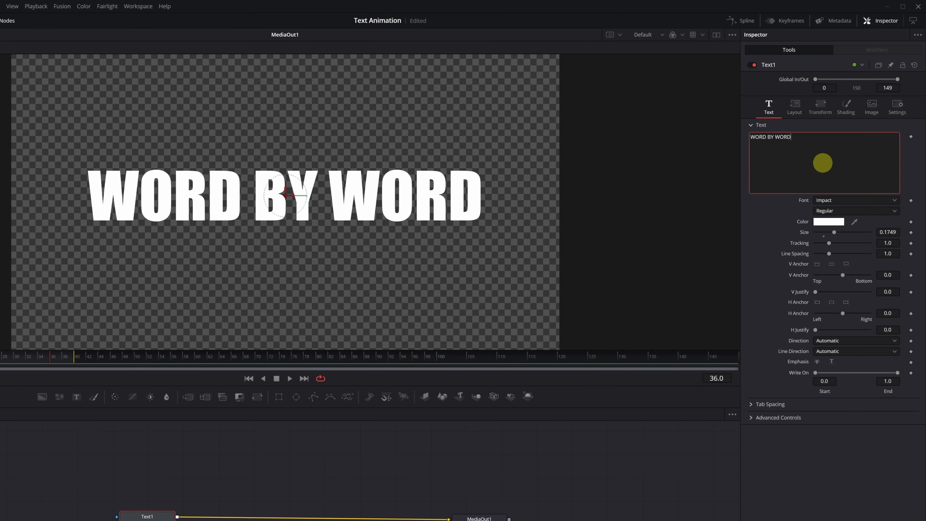
right_click(823, 163)
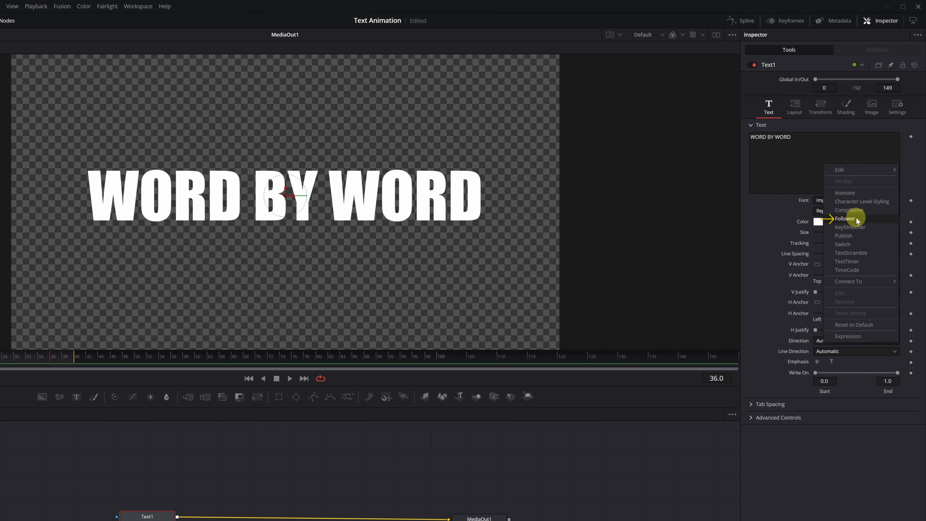
left_click(845, 219)
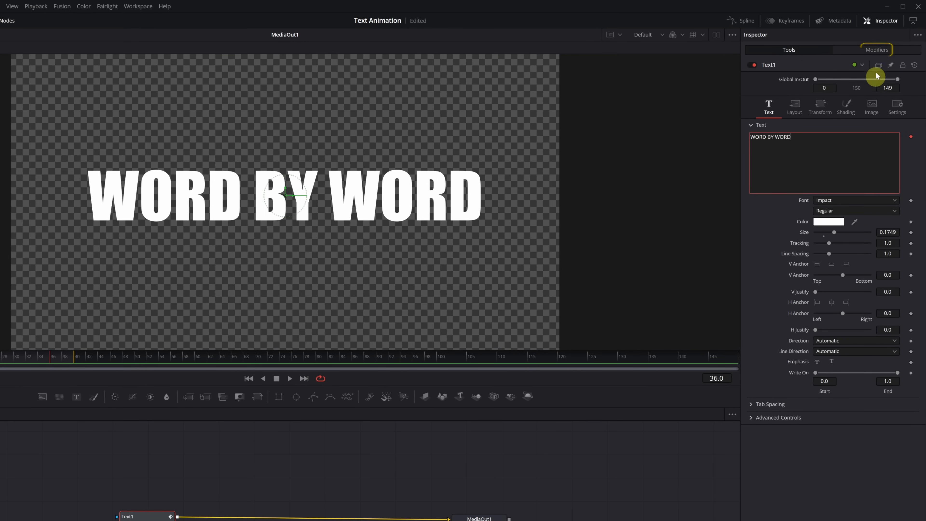
Set the Follower modifier's transform to act on Words
left_click(875, 51)
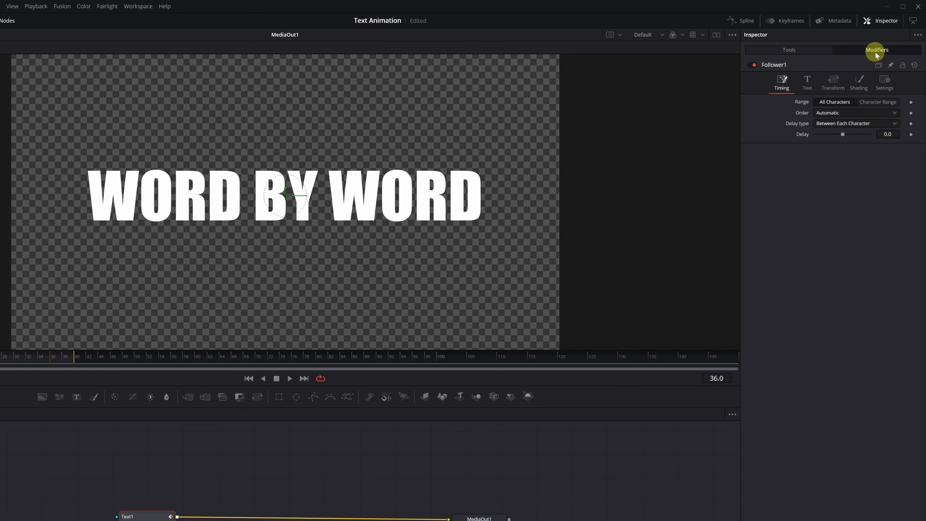
left_click(832, 91)
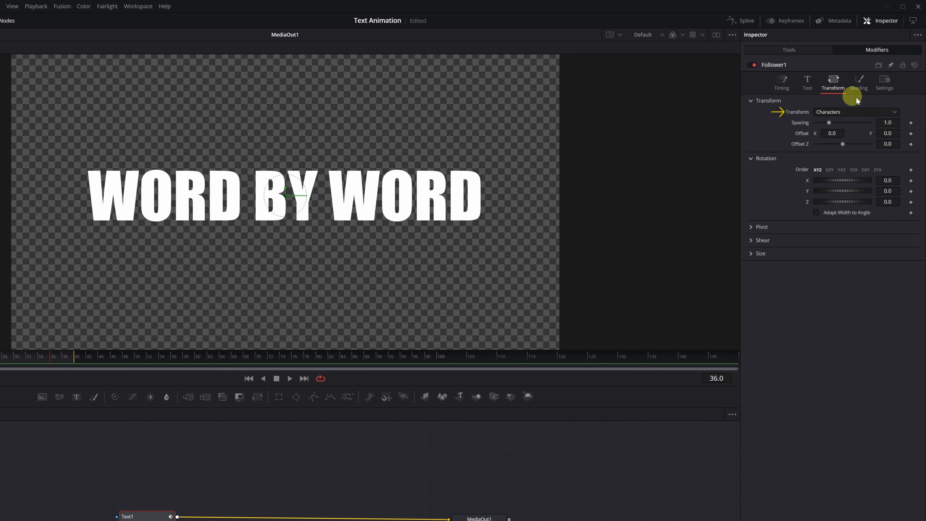
left_click(893, 112)
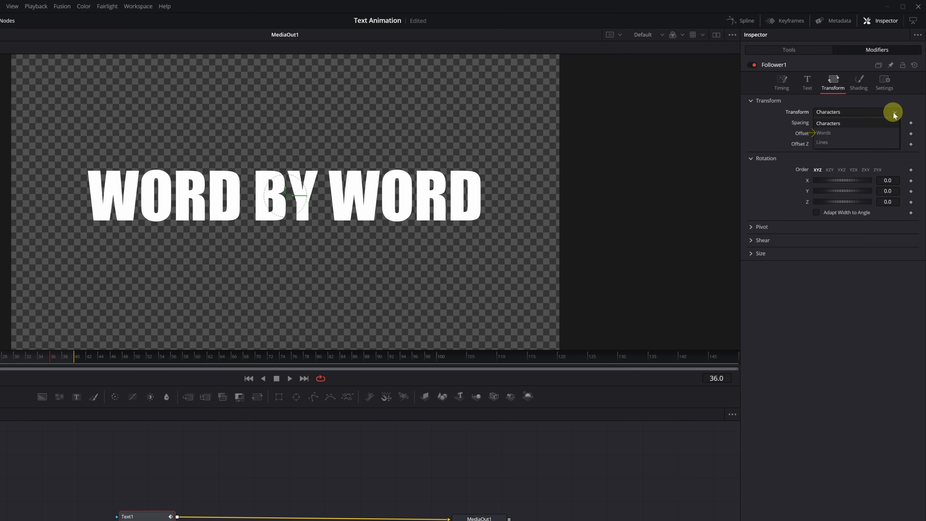
left_click(832, 135)
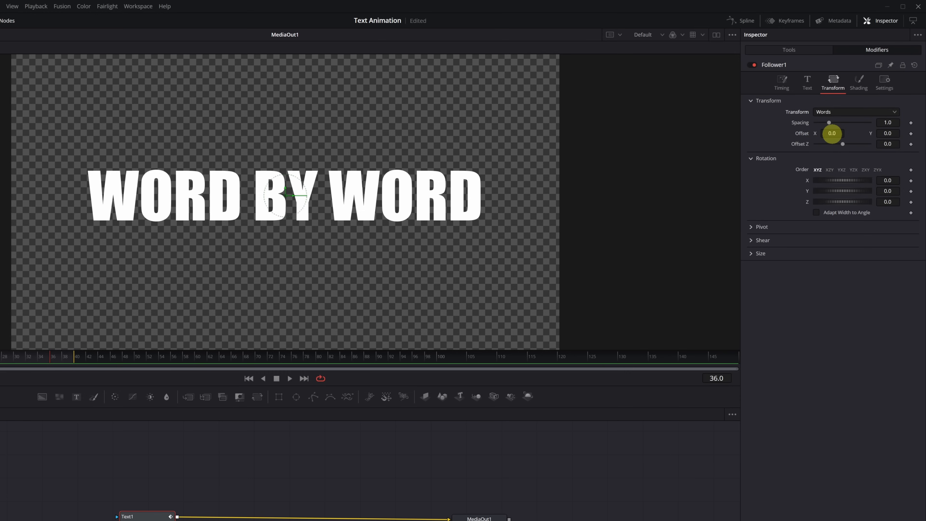
Keyframe the Follower's word Size X and Y at 1.0 on frame 10
left_click(753, 254)
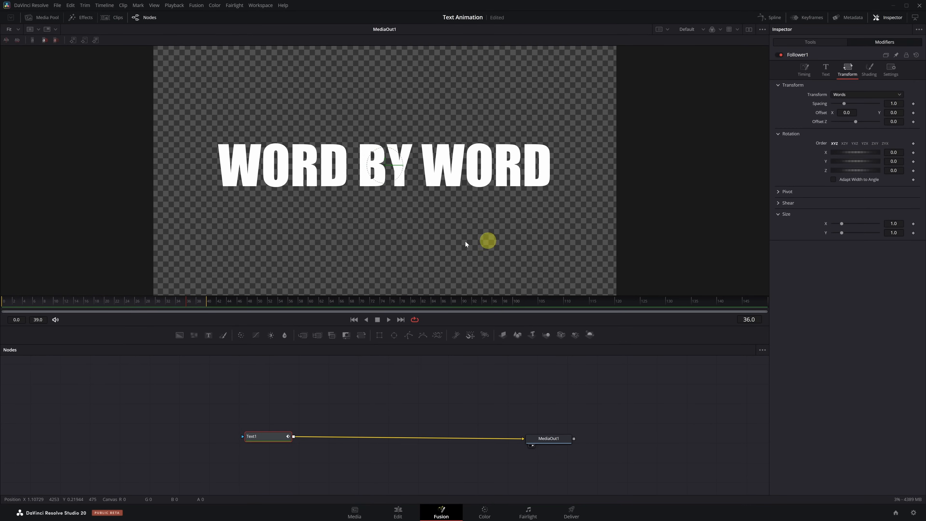
left_click(54, 301)
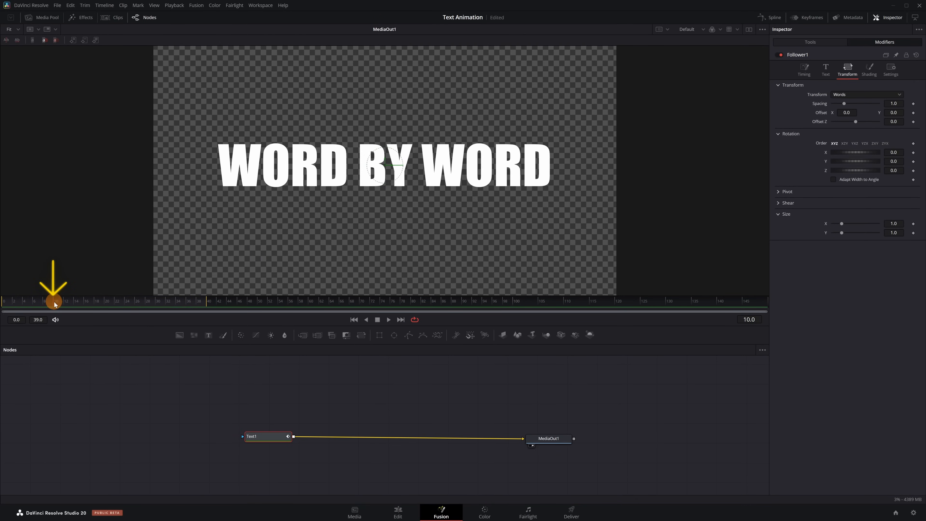
left_click(913, 223)
left_click(913, 233)
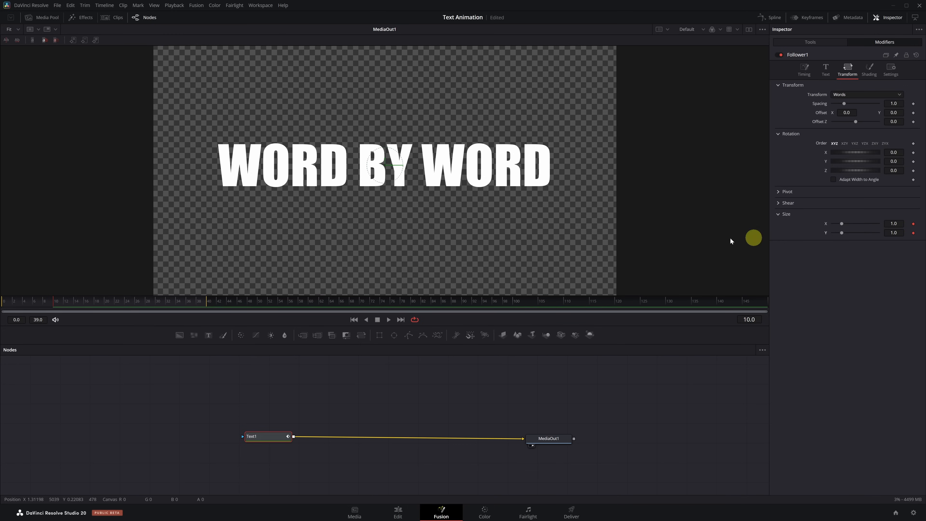
Set the Follower's word Size X and Y to 0.0 on frame 0 and preview the scaling animation
left_click(47, 303)
left_click_drag(46, 303, 8, 292)
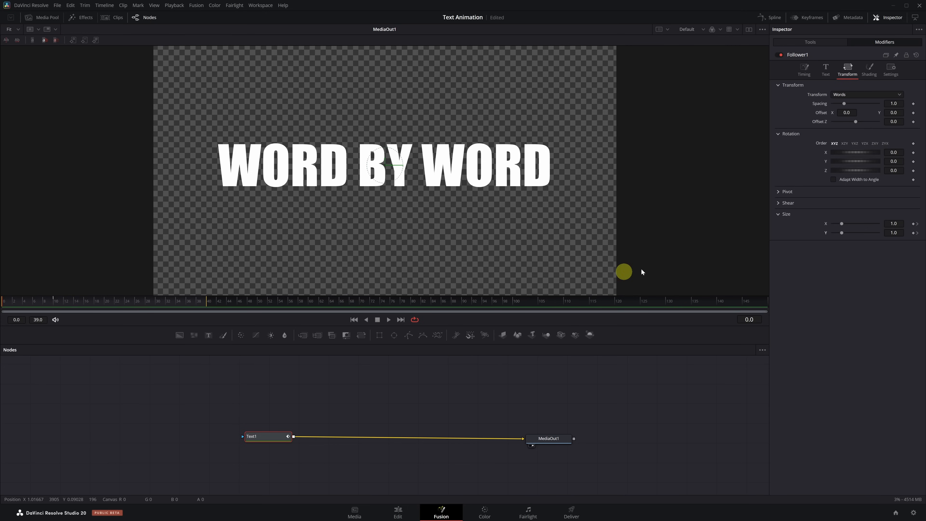
left_click(841, 223)
left_click_drag(842, 224, 828, 223)
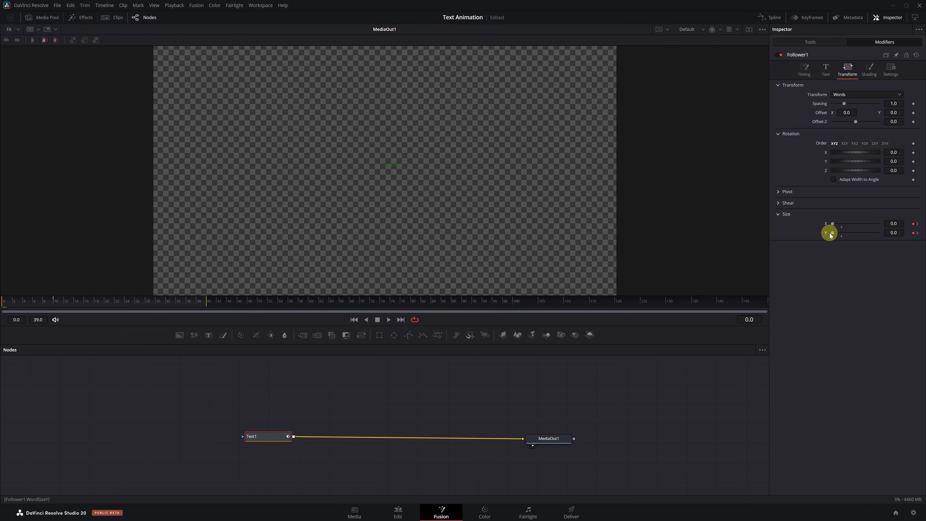
key("space")
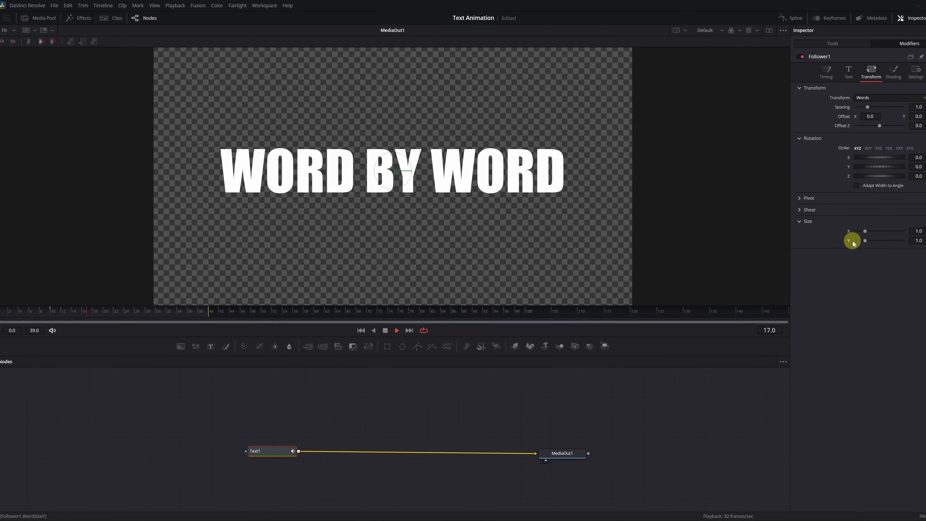
key("space")
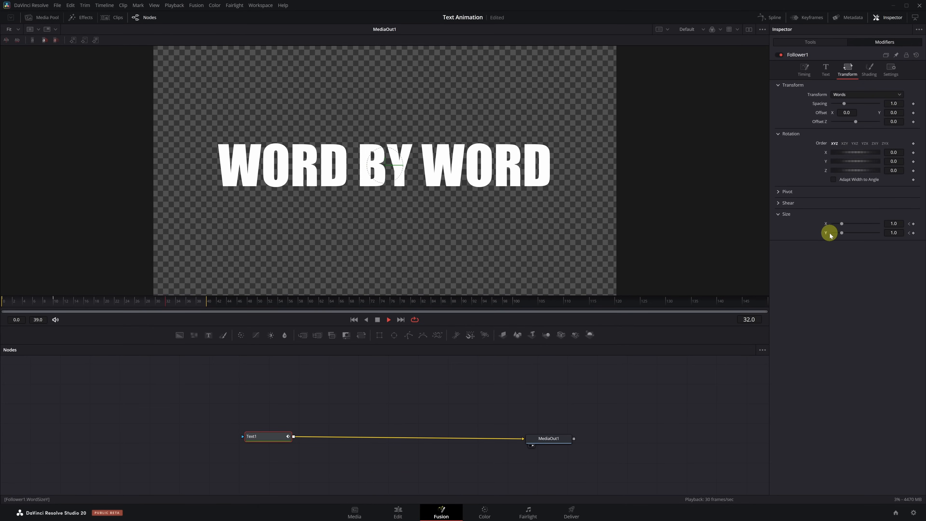
Set the Follower's delay between each character to 2.0 and play back the word-by-word animation
left_click(805, 73)
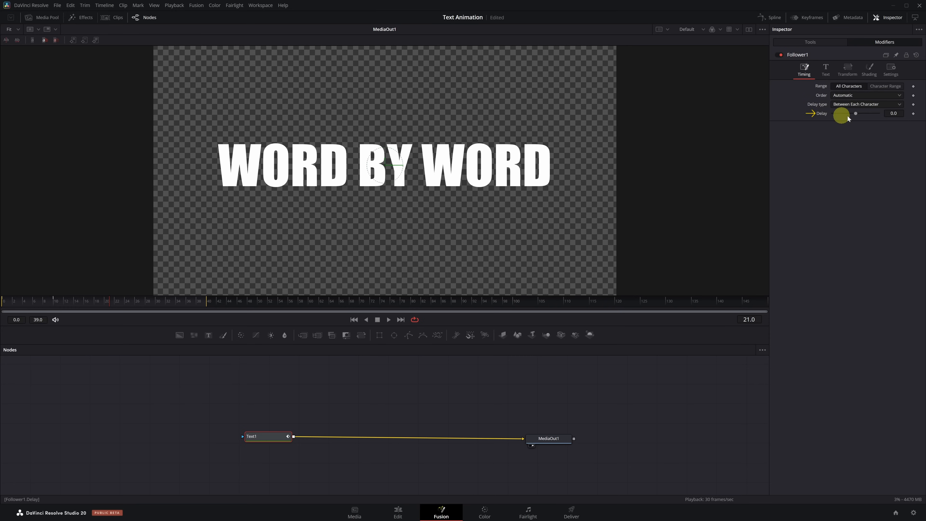
left_click(893, 113)
type("2.0")
key("Return")
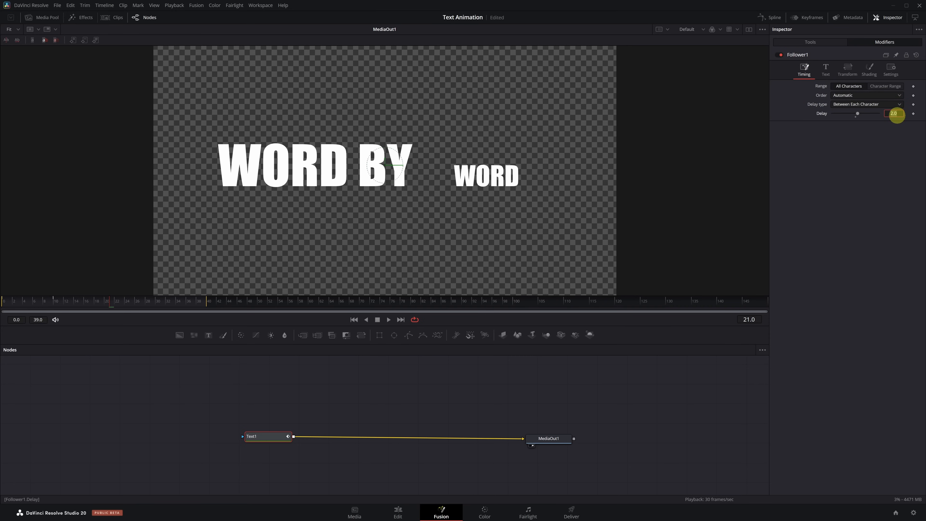
key("space")
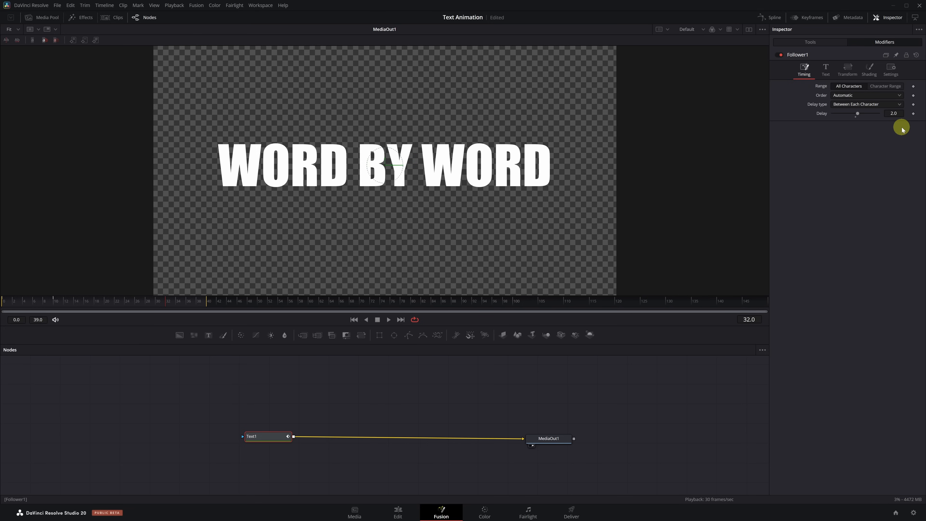
Apply the Out Back Cubic ease to all keyframes of the Word Size X and Y curves in the Spline editor and preview the animation
left_click(773, 19)
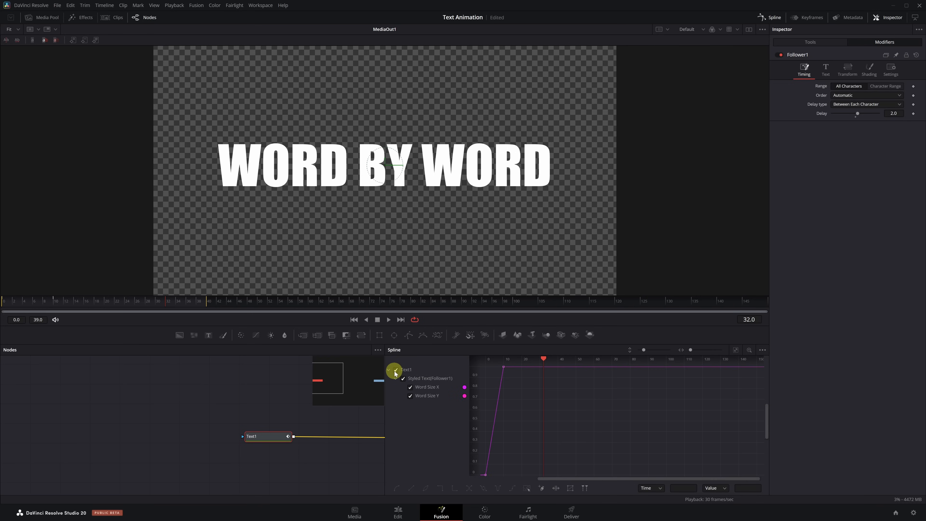
left_click(736, 351)
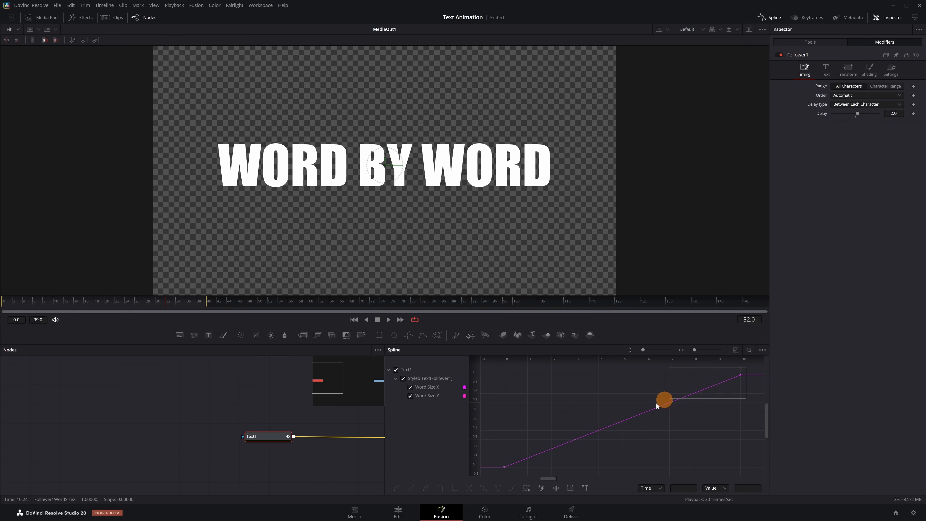
left_click_drag(656, 403, 497, 473)
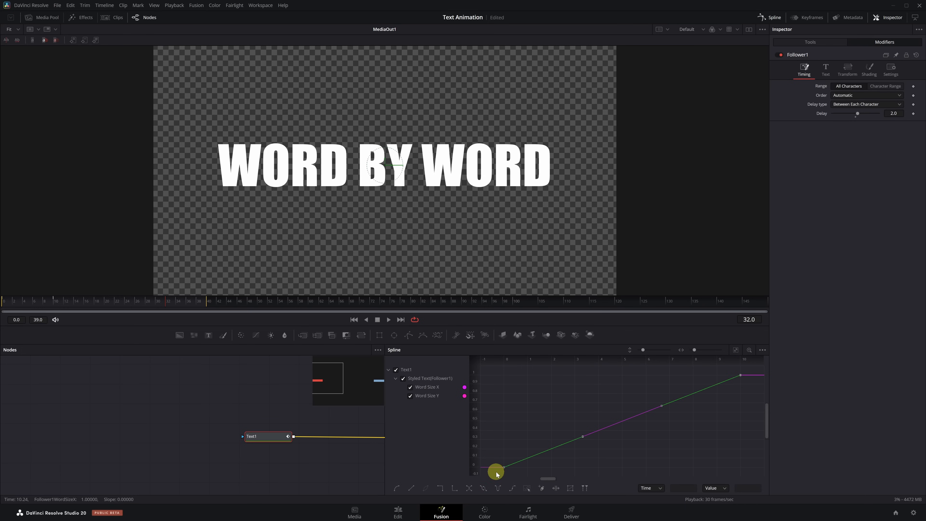
right_click(608, 394)
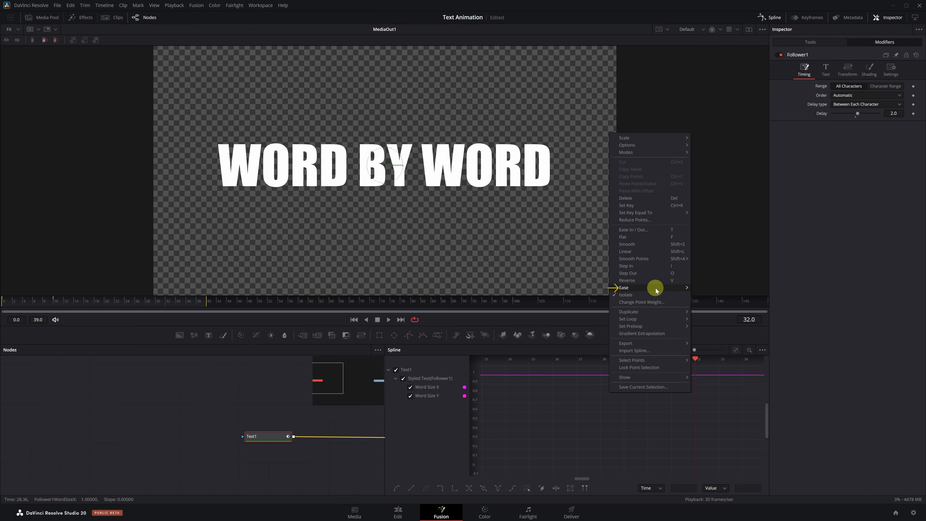
mouse_move(654, 288)
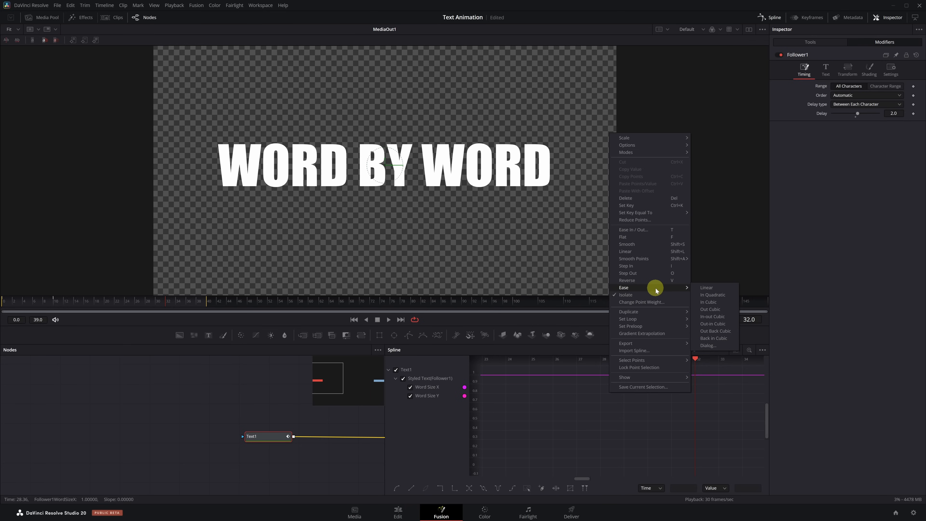
left_click(708, 331)
key("space")
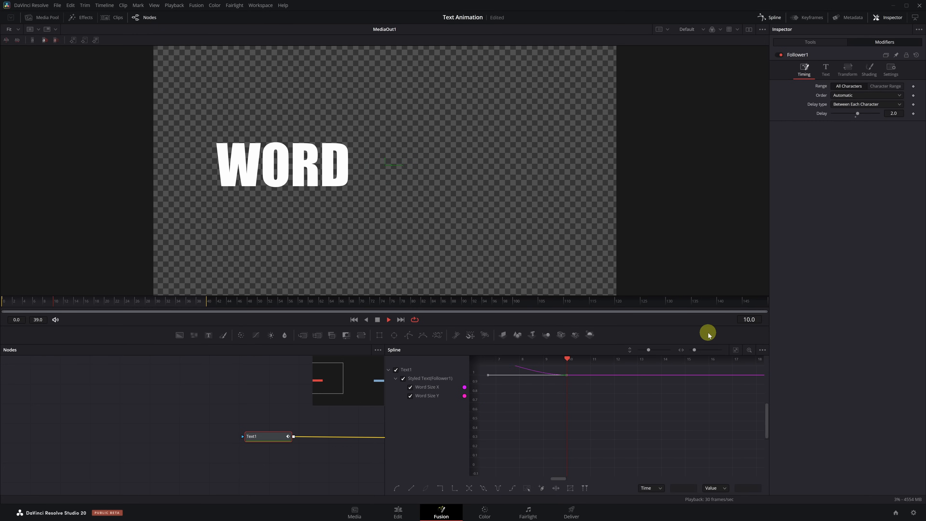
scroll(584, 393, "down", 2)
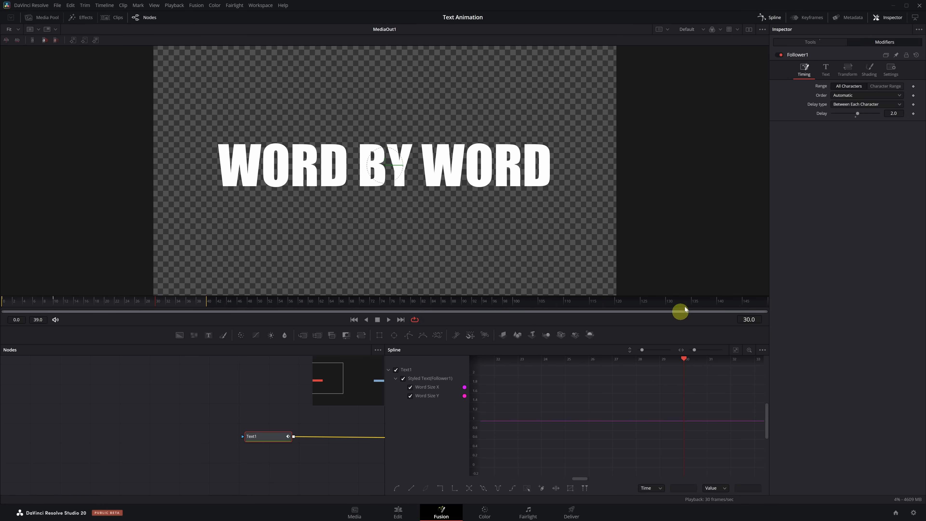
Turn on Motion Blur for the "WORD BY WORD" text node
left_click(808, 43)
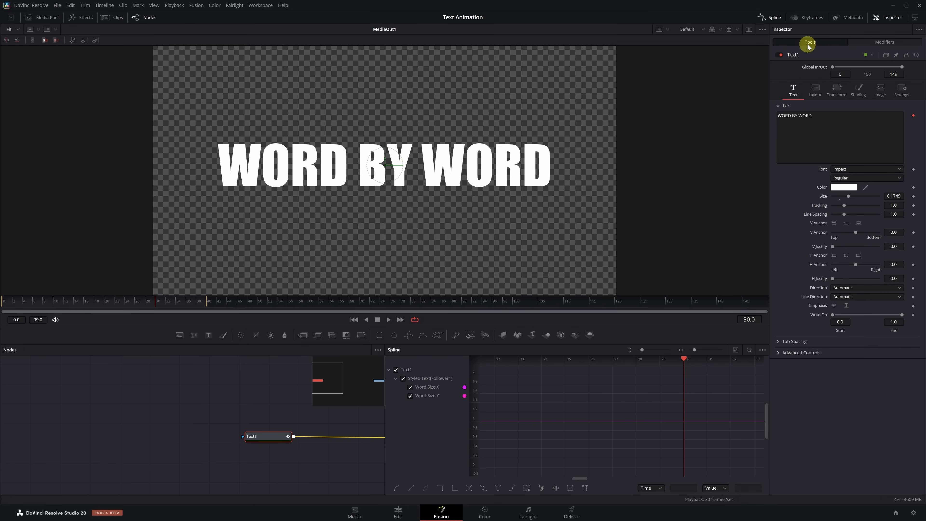
left_click(896, 97)
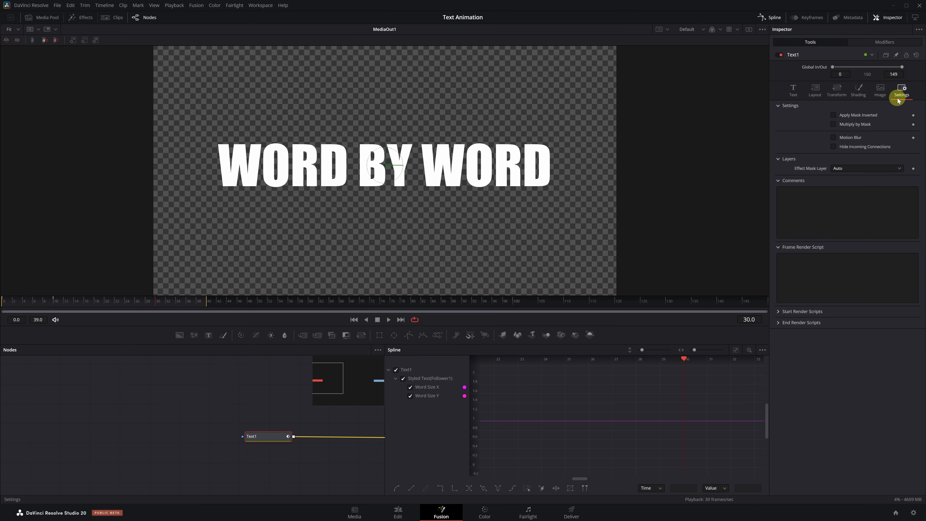
left_click(834, 139)
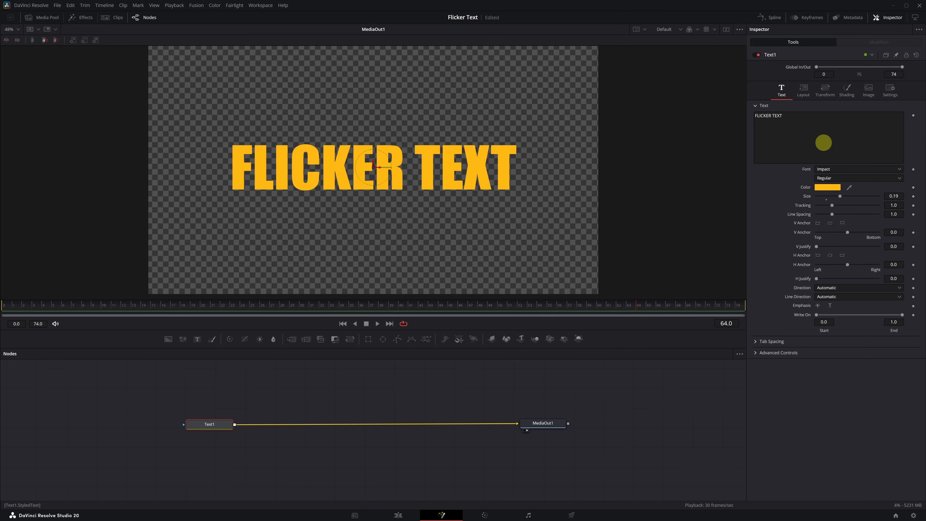
Add a Follower modifier to the "FLICKER TEXT" text and show its settings
right_click(823, 142)
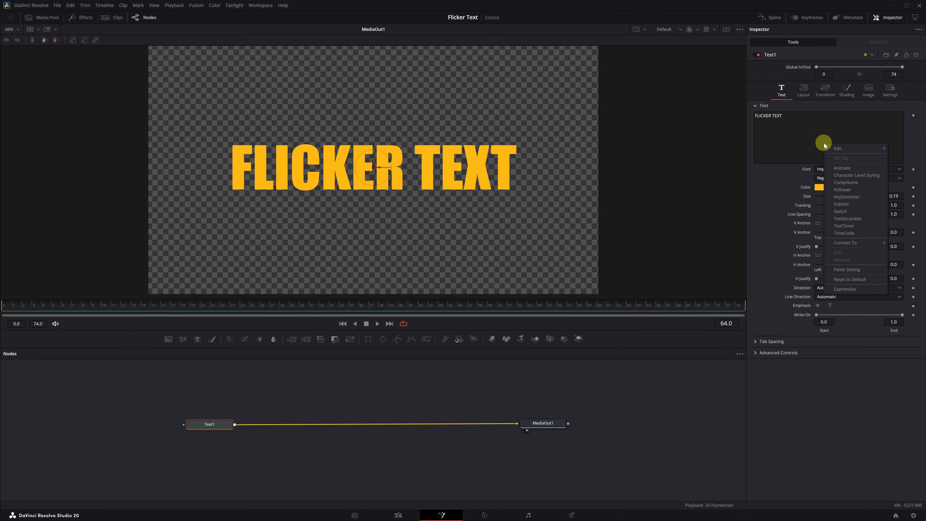
left_click(848, 192)
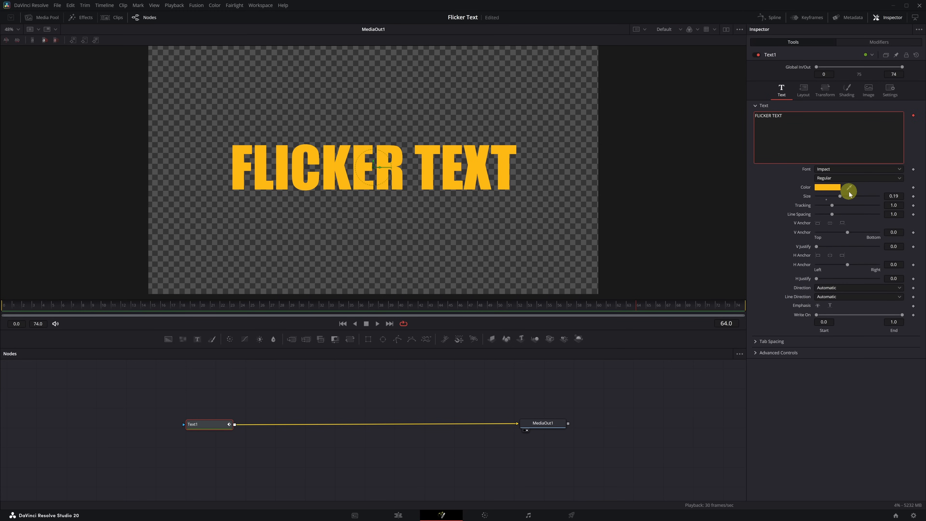
left_click(890, 44)
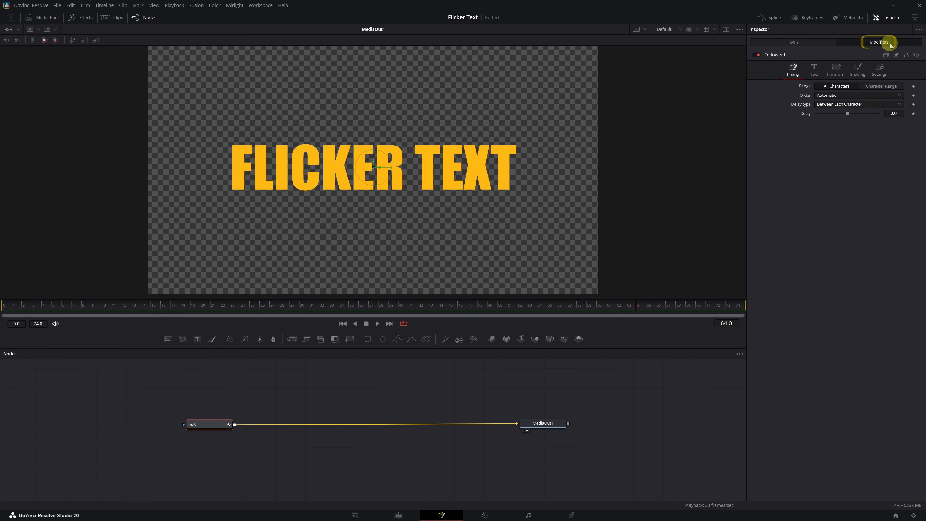
Keyframe the Follower's shading Opacity at 0.0 on frame 0 and 1.0 on frame 5
left_click(858, 77)
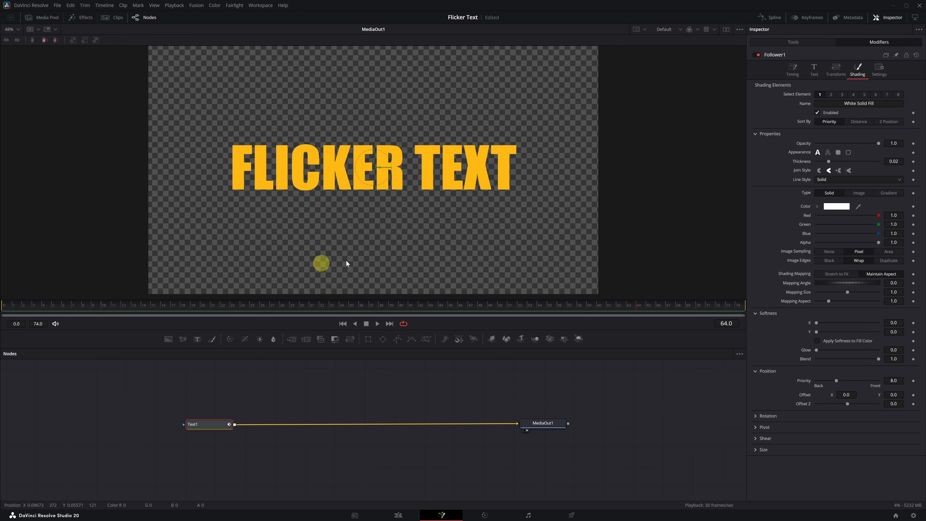
key("Home")
left_click(913, 143)
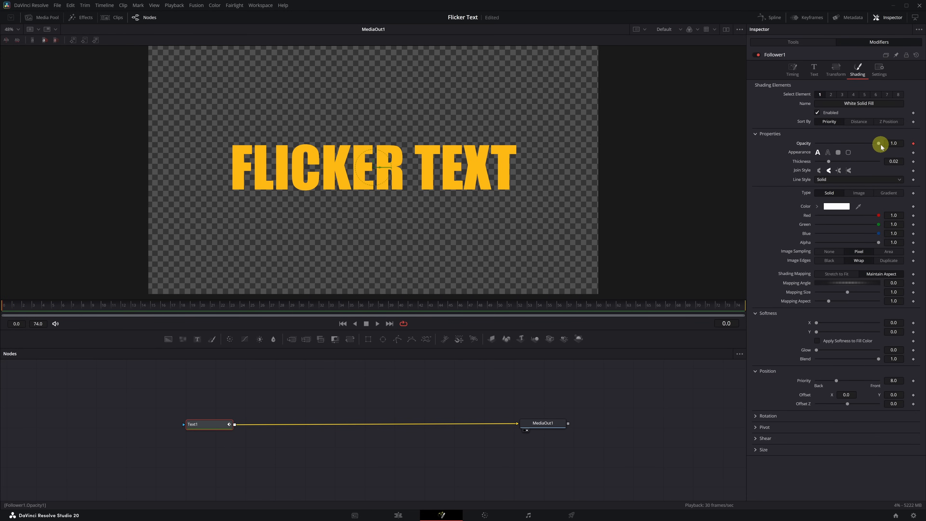
left_click_drag(876, 144, 796, 145)
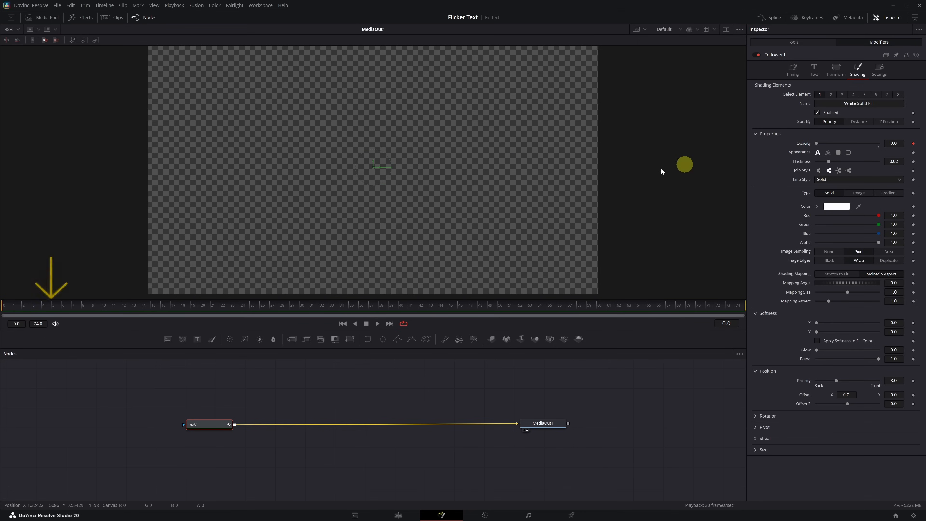
left_click(54, 306)
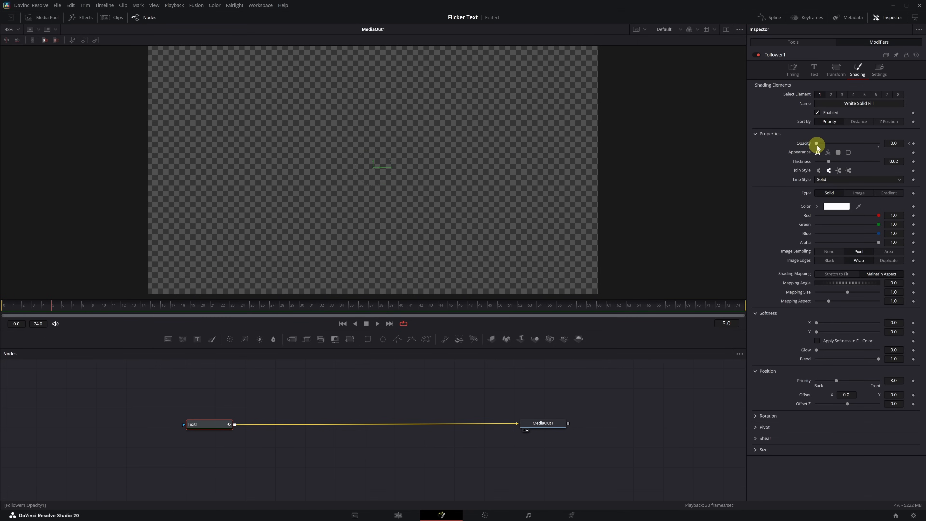
left_click_drag(816, 144, 881, 143)
Keyframe the Follower's Opacity at 0.0 on frame 10 and 1.0 on frame 15, and preview the flicker from frame 0
left_click(102, 306)
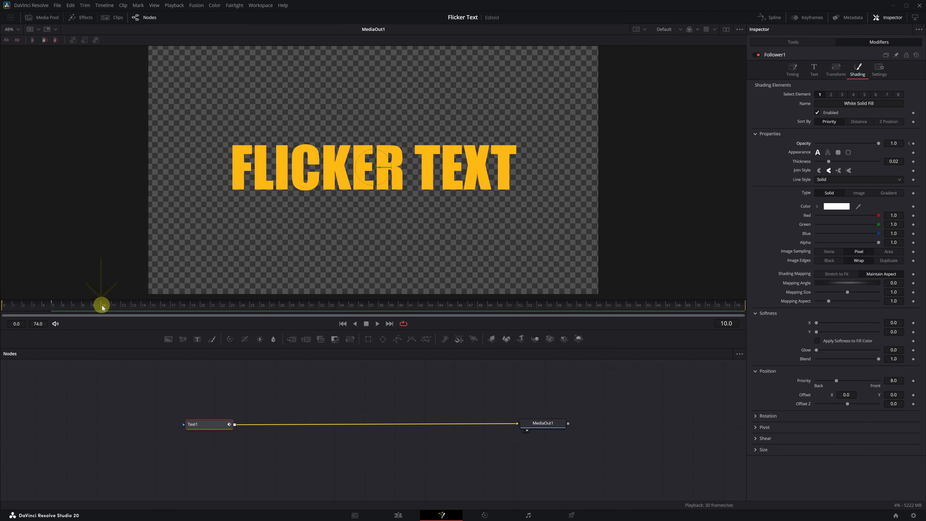
left_click_drag(878, 143, 810, 146)
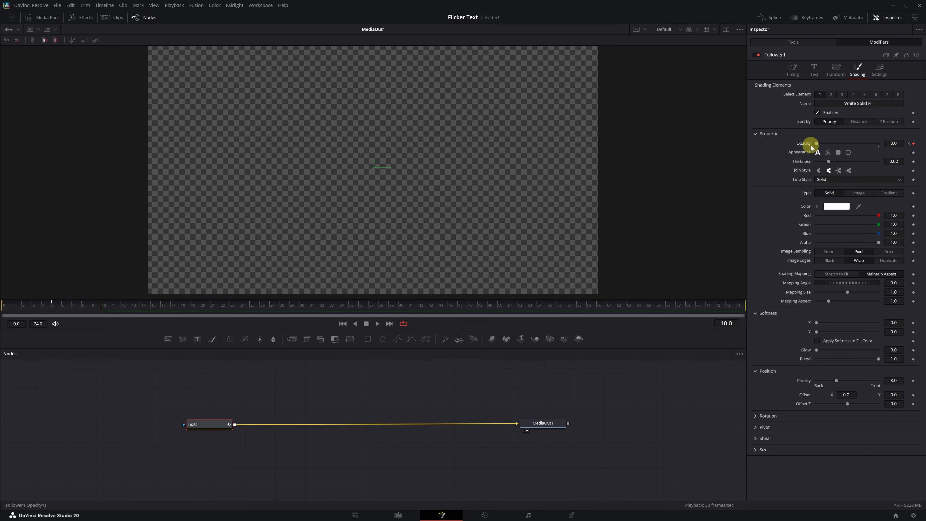
left_click(151, 306)
left_click_drag(816, 143, 882, 143)
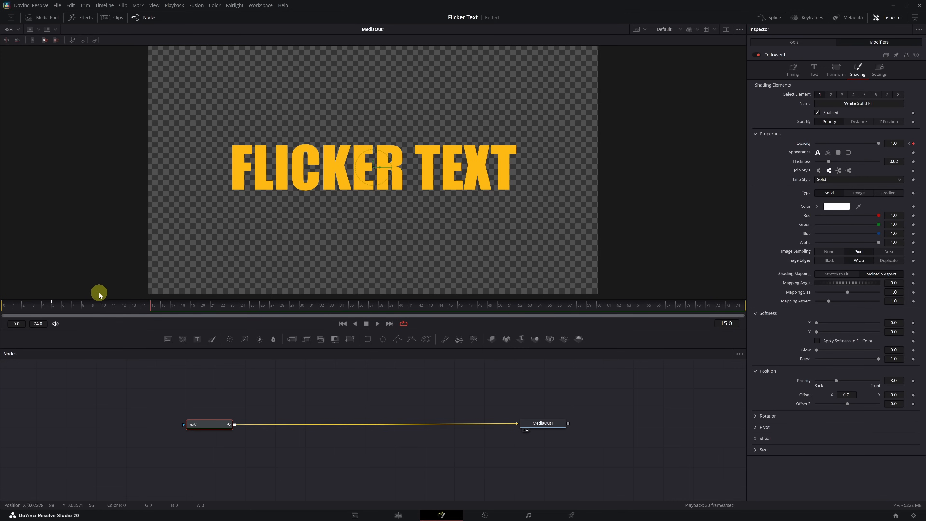
mouse_move(9, 304)
left_mouse_down()
mouse_move(161, 299)
mouse_move(1, 310)
left_mouse_up()
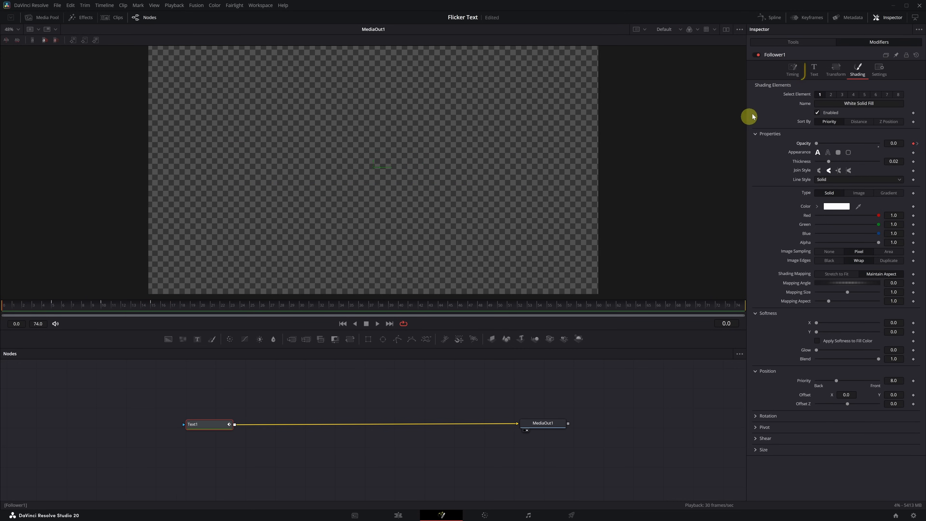
Set the Follower's order to Random But One by One with a delay of 3.8 between each character
left_click(796, 77)
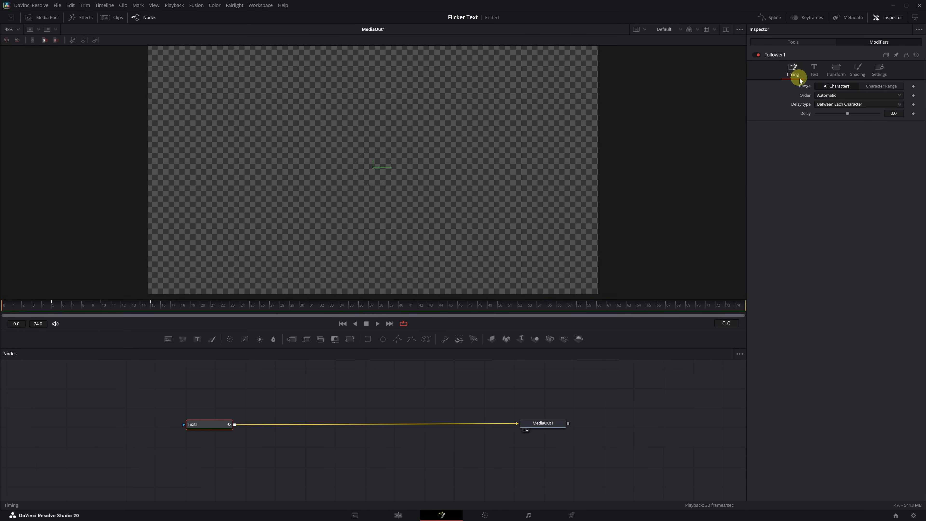
left_click(896, 97)
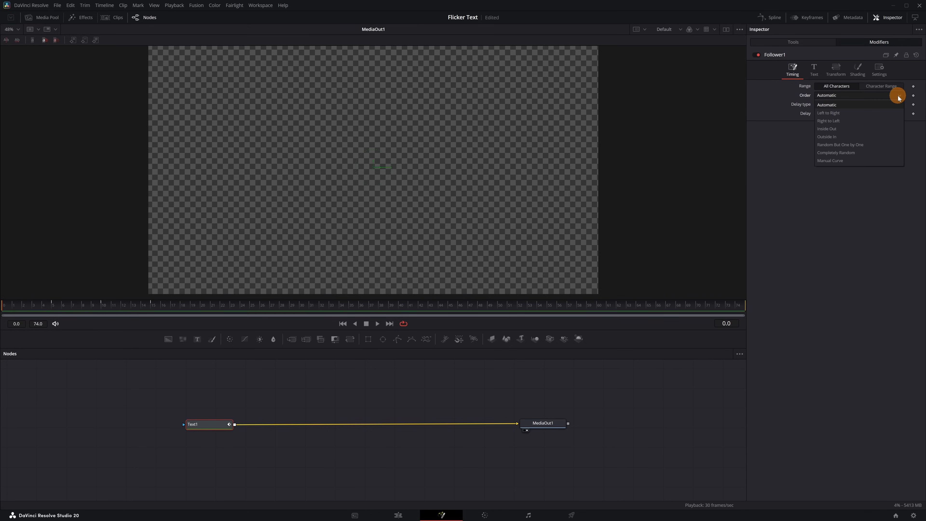
left_click(876, 145)
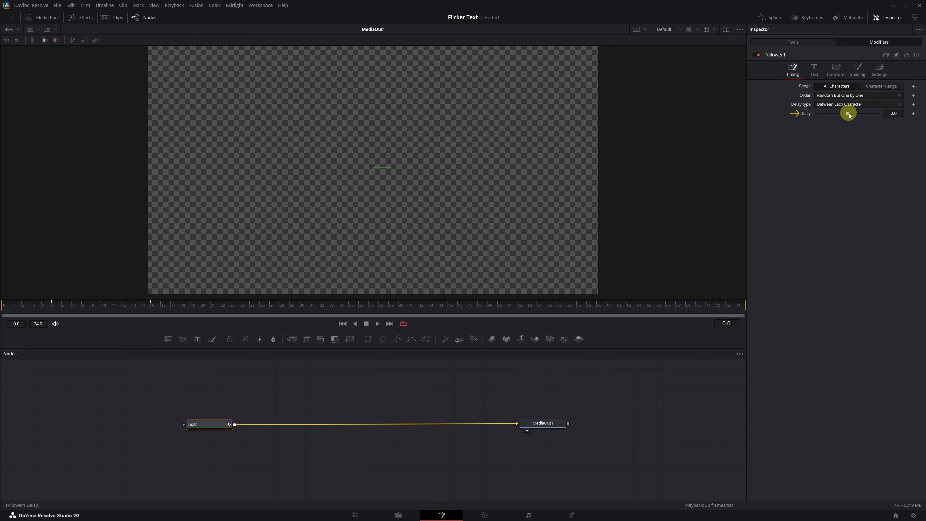
left_click_drag(848, 114, 854, 115)
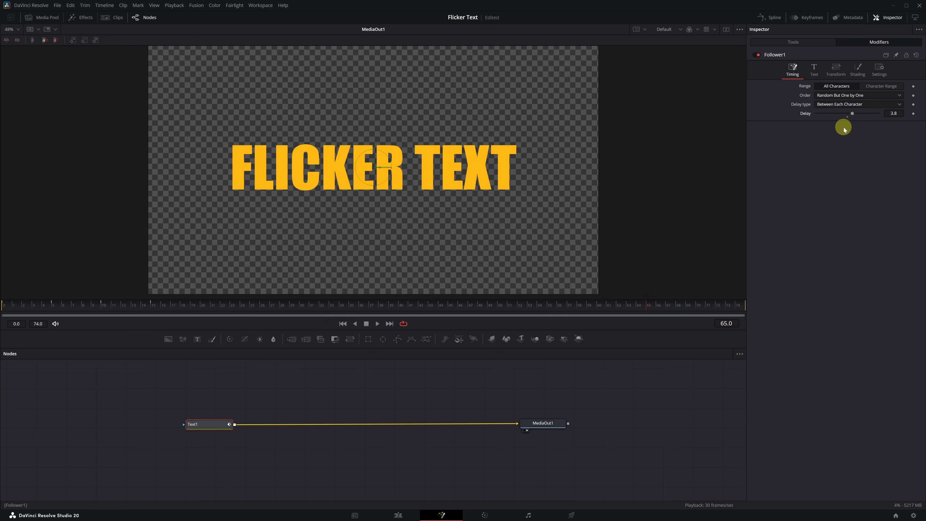
Apply the In Cubic ease to all Opacity 1 keyframes in the Spline editor and play back the flicker animation
left_click(769, 20)
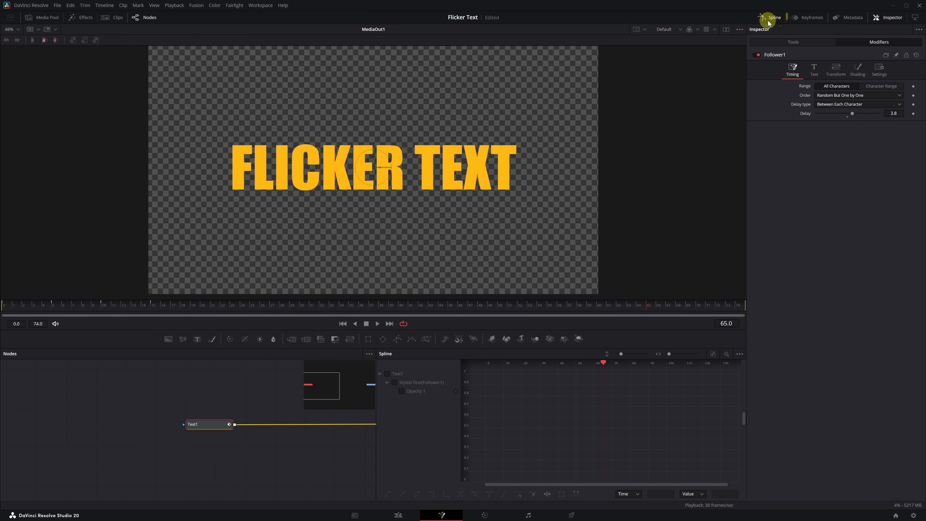
left_click(386, 374)
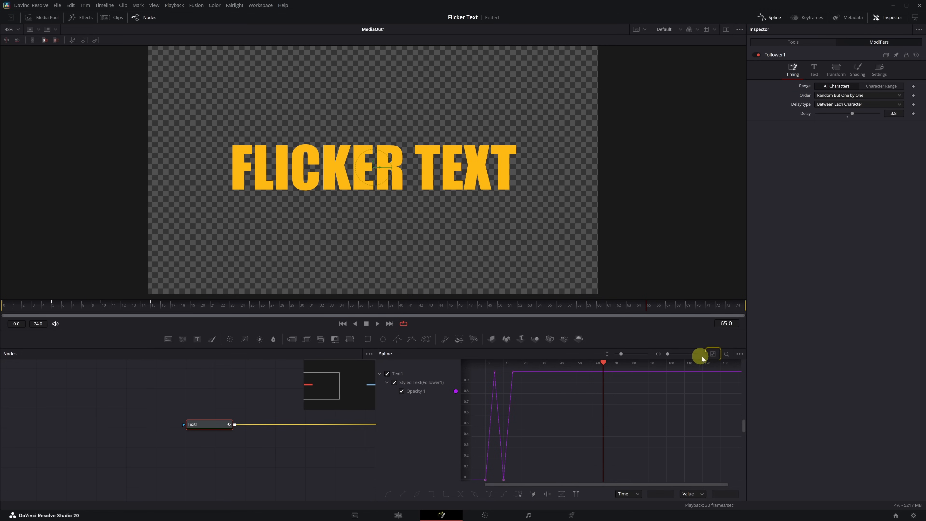
left_click(713, 356)
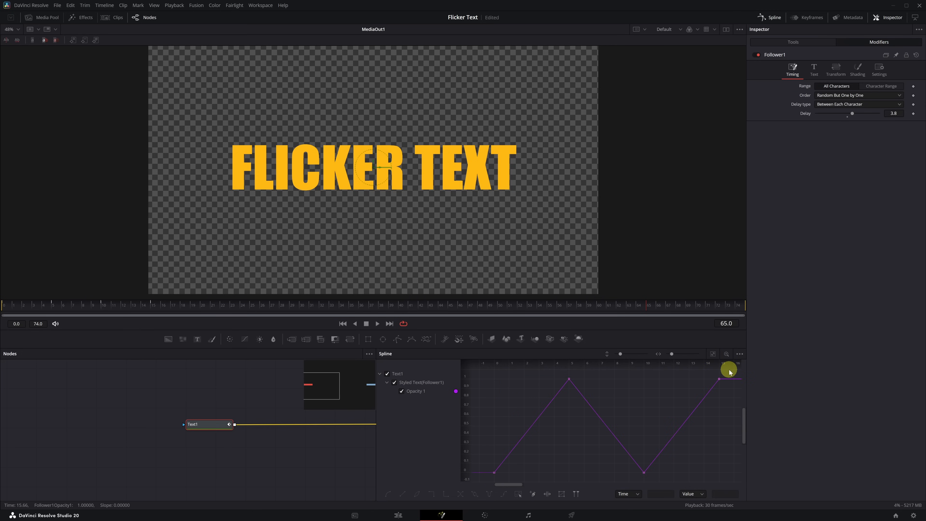
left_click_drag(664, 379, 481, 481)
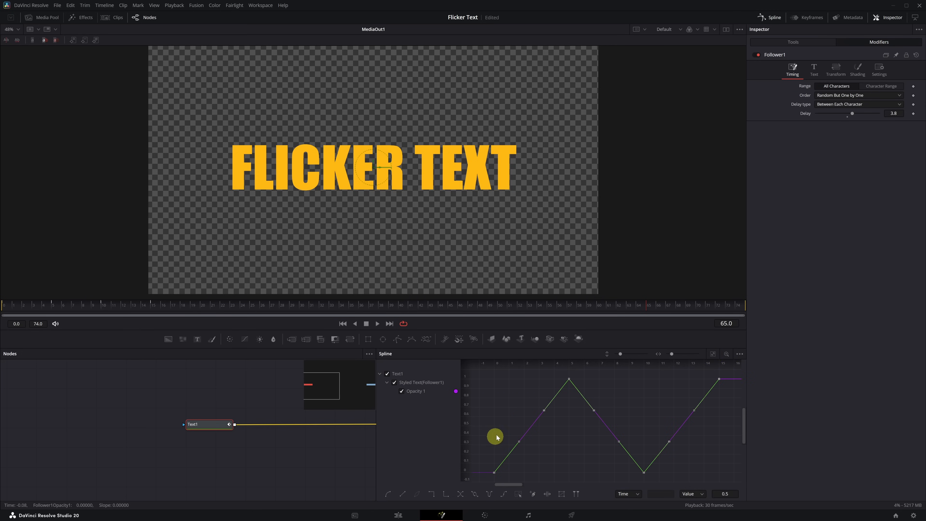
right_click(498, 432)
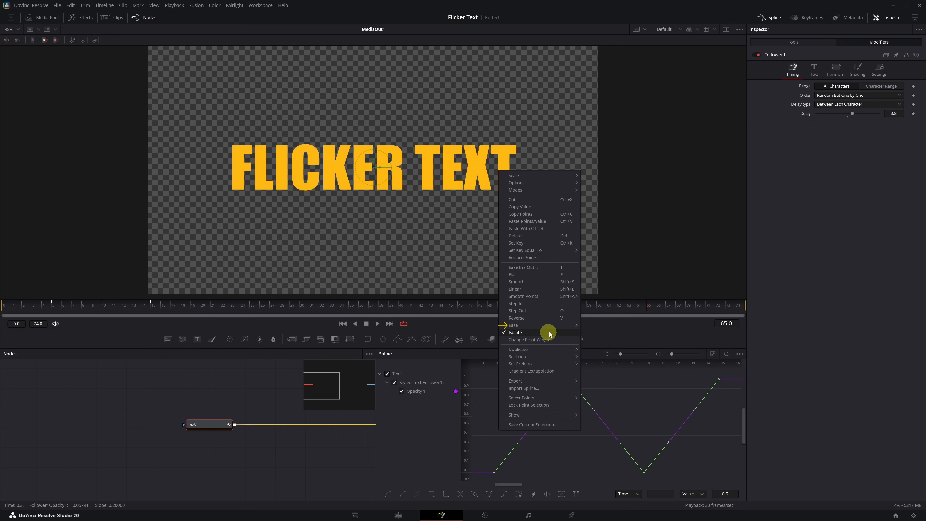
mouse_move(552, 330)
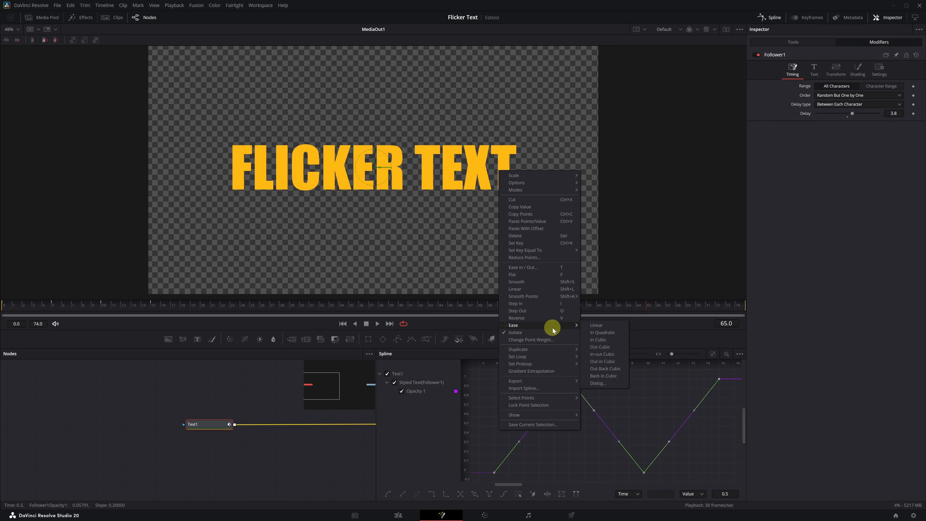
left_click(618, 343)
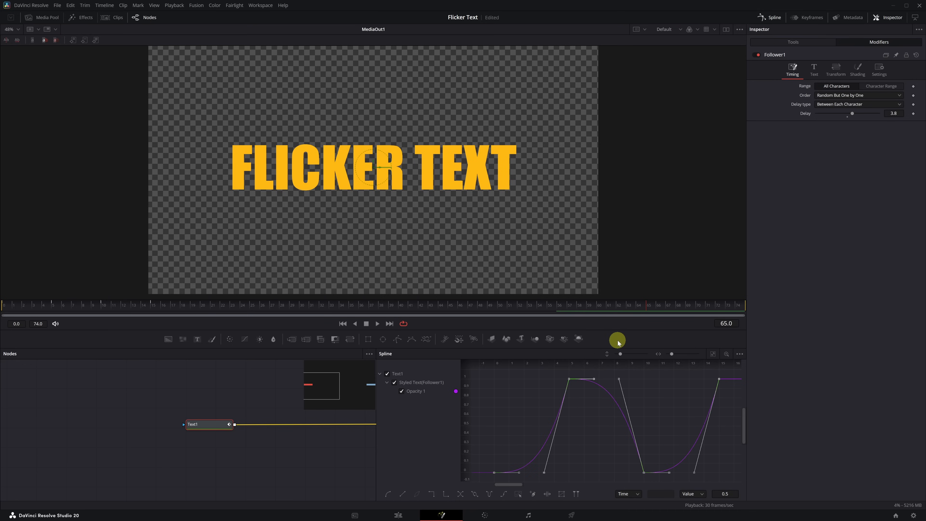
left_click_drag(38, 303, 2, 308)
key("space")
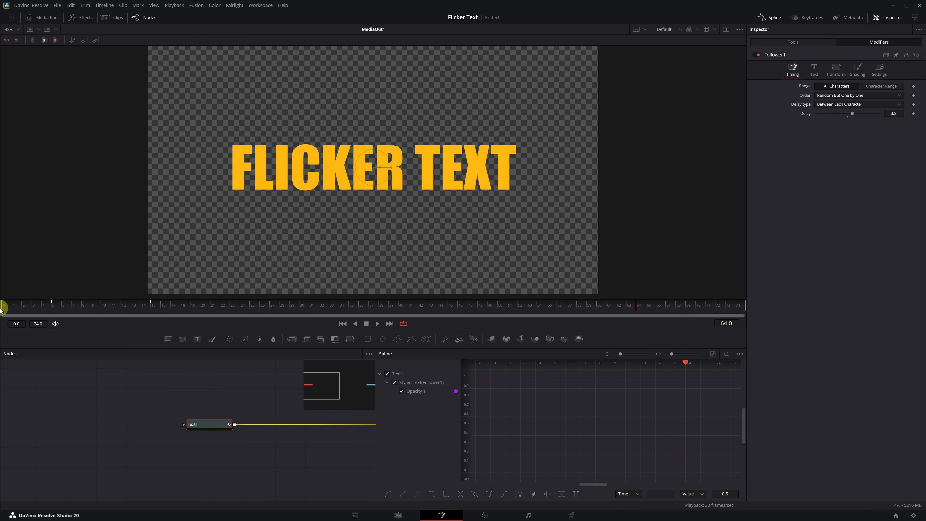
left_click(769, 17)
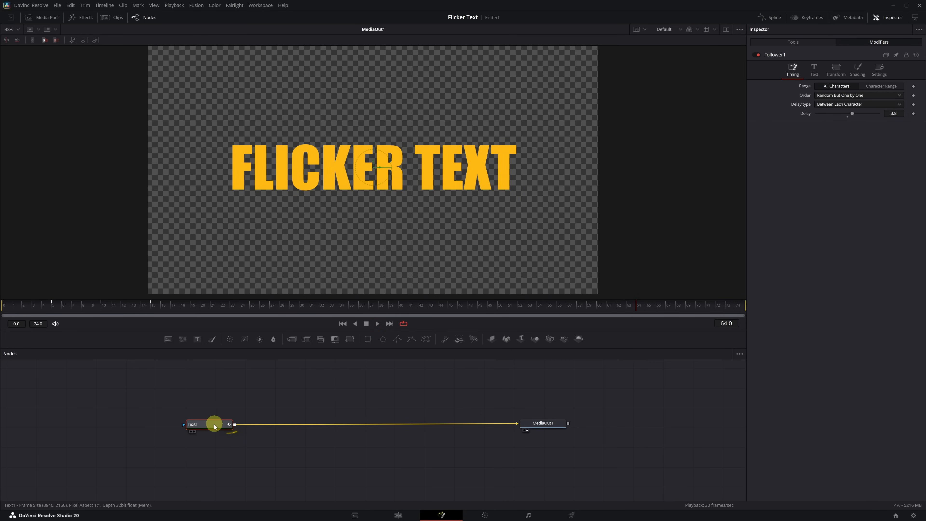
Insert a Flicker Addition node between Text1 and MediaOut1
key("shift+space")
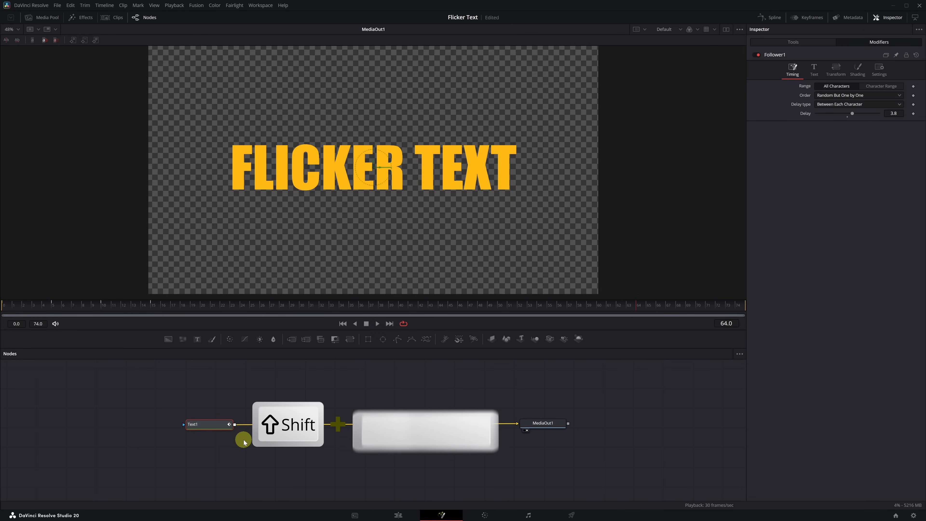
type("FLICK")
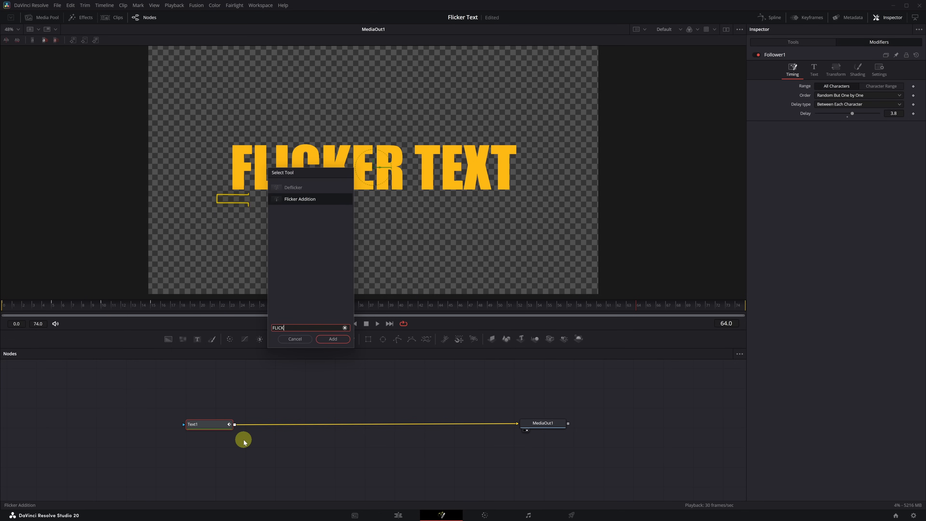
left_click(295, 201)
left_click(332, 339)
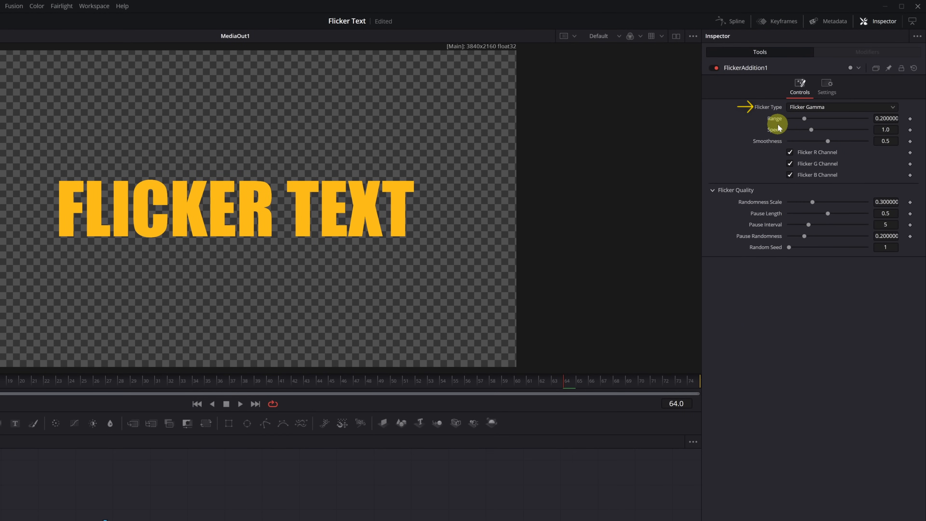
Set the Flicker Addition to Flicker Gain with Range 0.802, Randomness Scale 1.0, Pause Interval 1 and Random Seed 5
left_click(892, 108)
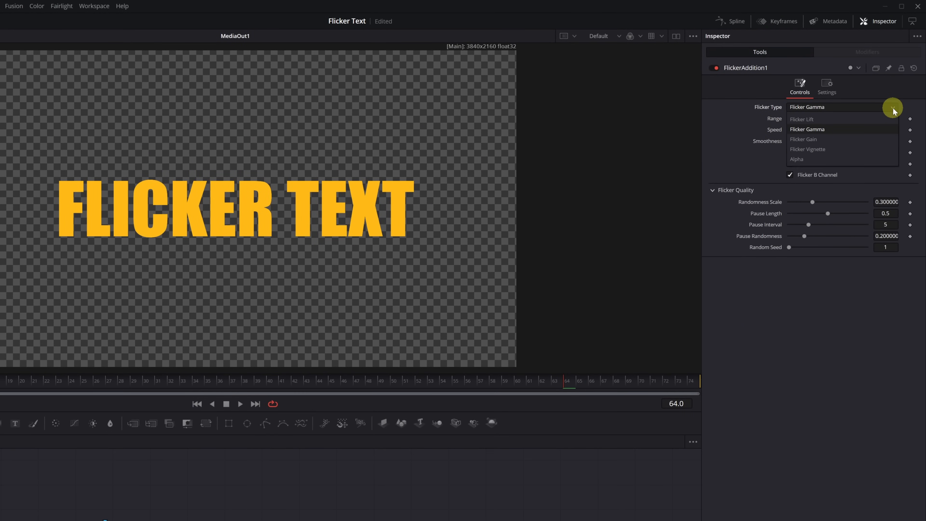
left_click(803, 140)
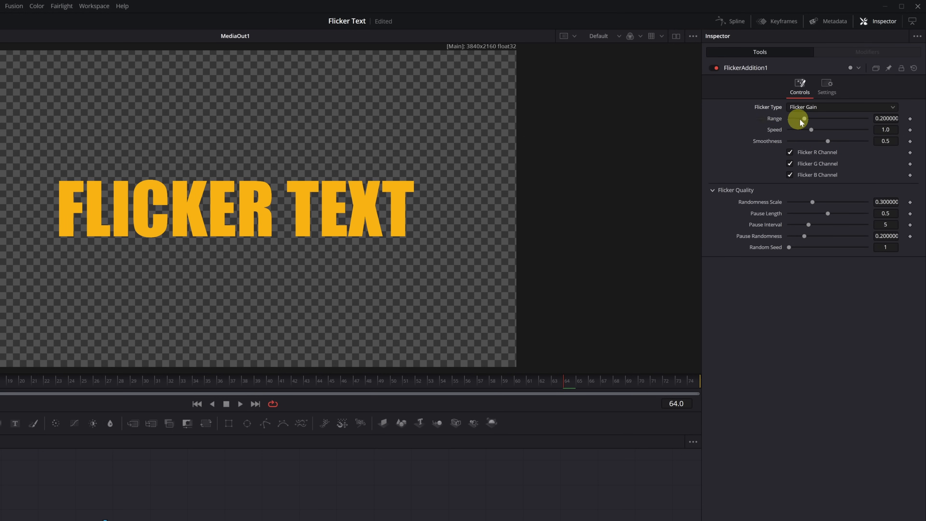
left_click_drag(804, 118, 851, 121)
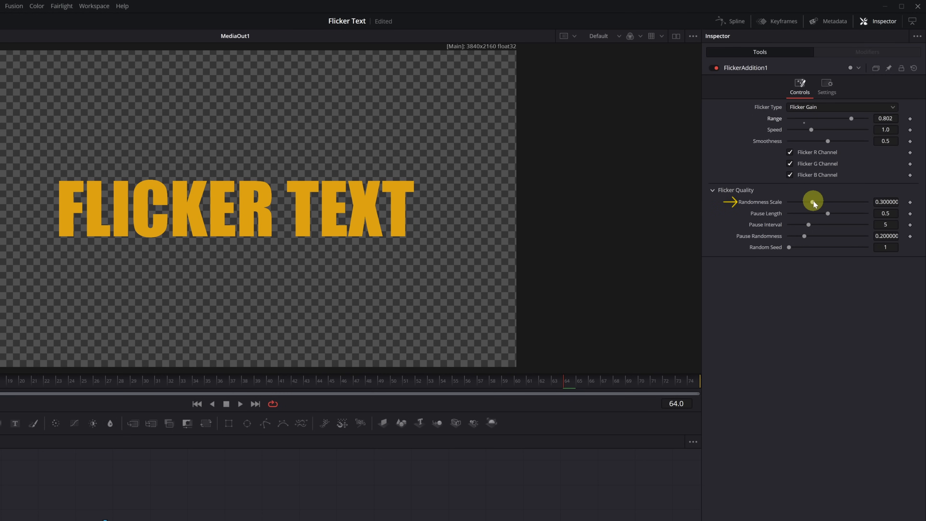
left_click_drag(813, 202, 860, 202)
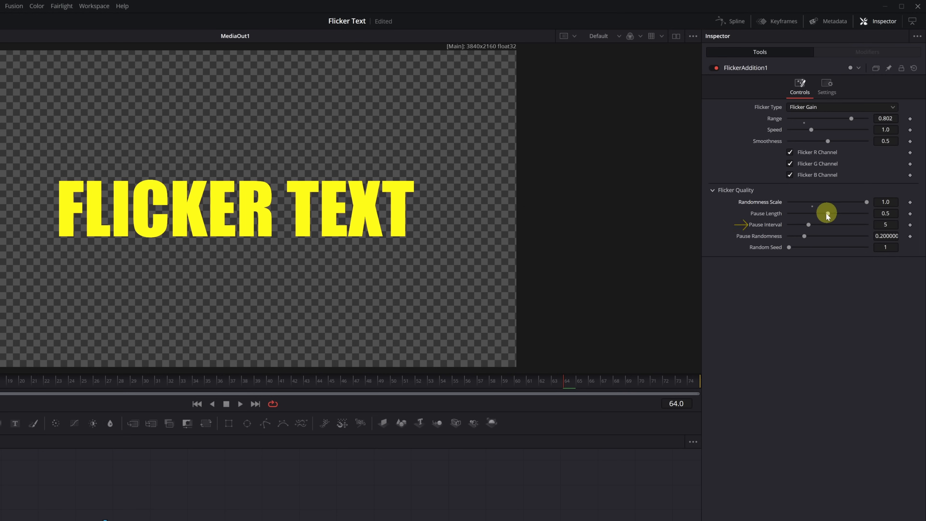
left_click_drag(808, 224, 826, 247)
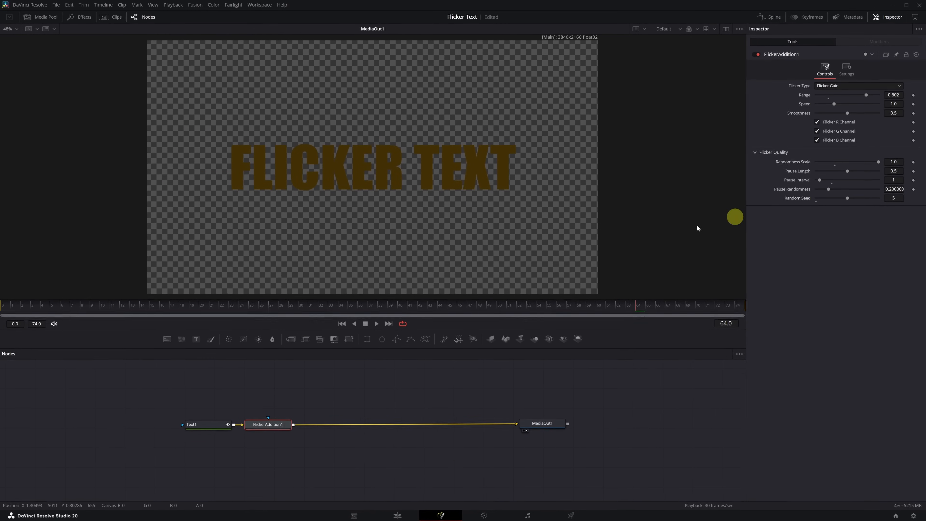
Keyframe the Flicker Addition's Range at 0.802 on frame 35 and 0.0 on frame 50, and play back the result
left_click_drag(29, 303, 344, 310)
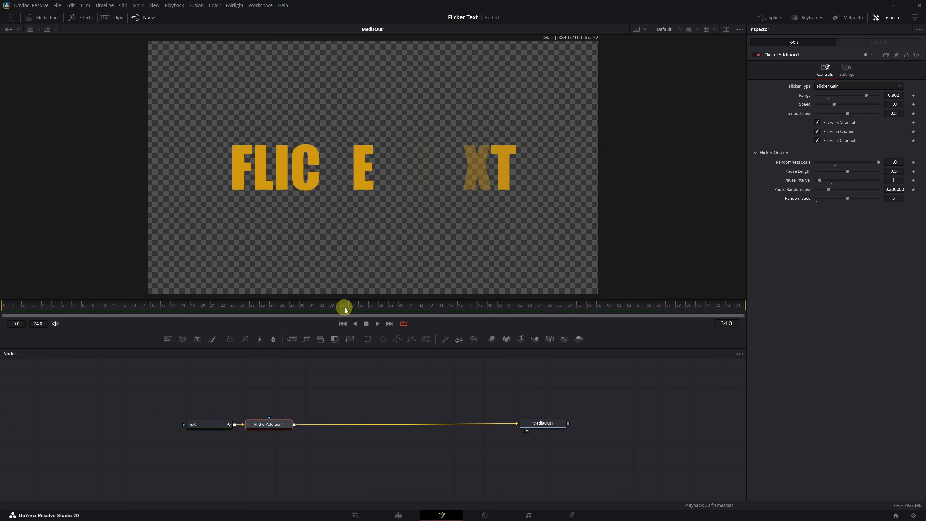
left_click_drag(345, 310, 349, 308)
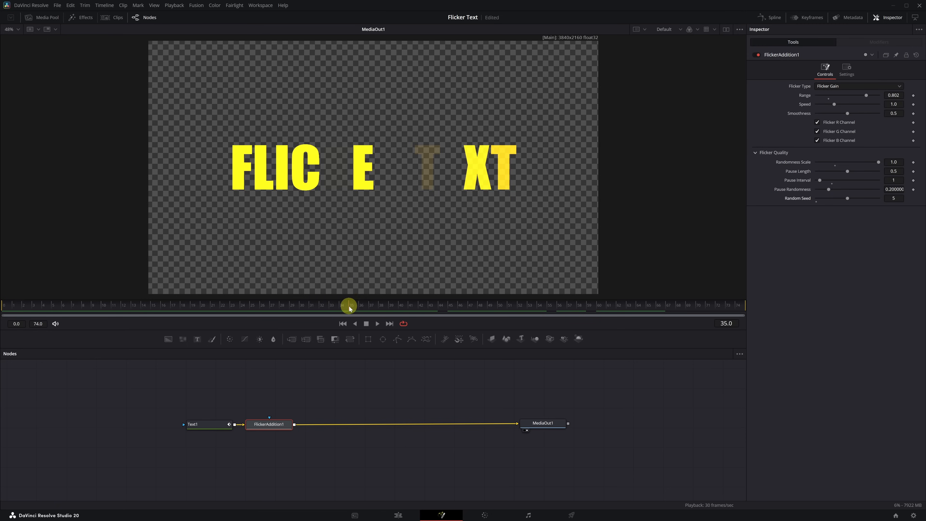
left_click(913, 96)
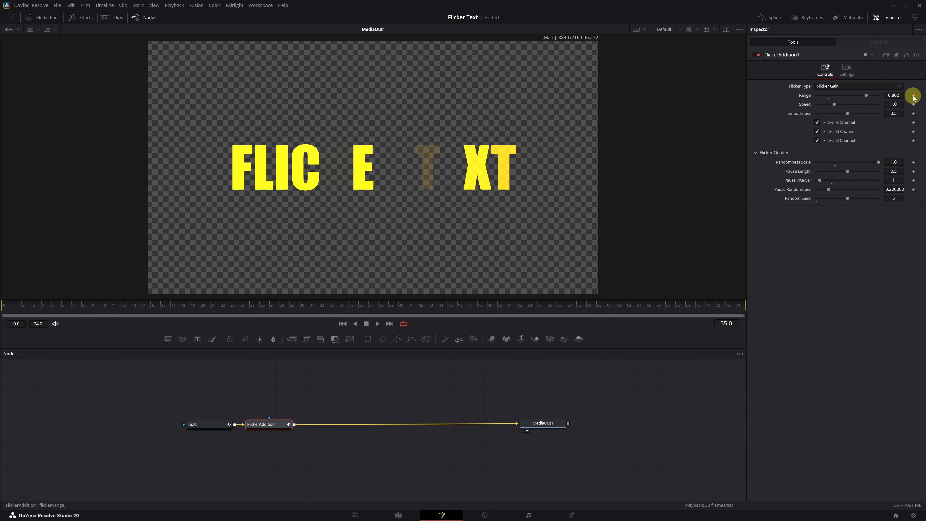
left_click(499, 307)
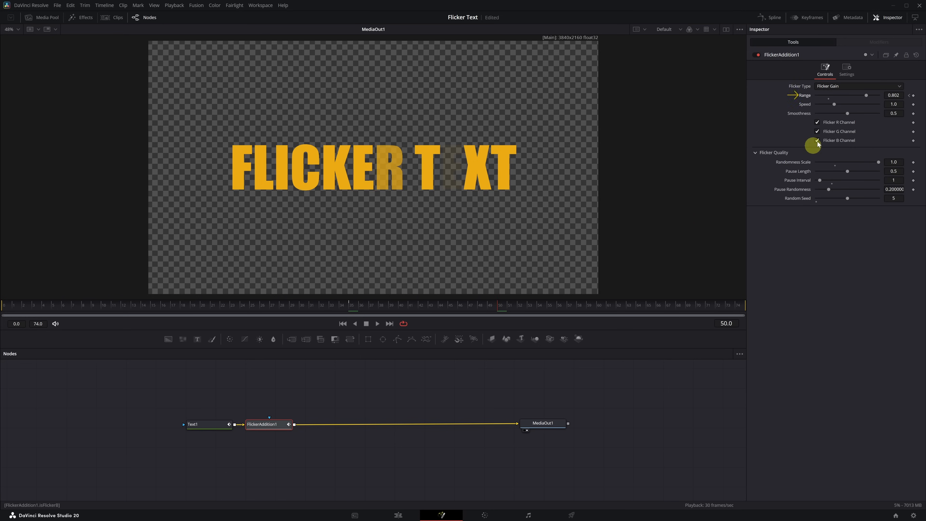
left_click_drag(866, 96, 840, 97)
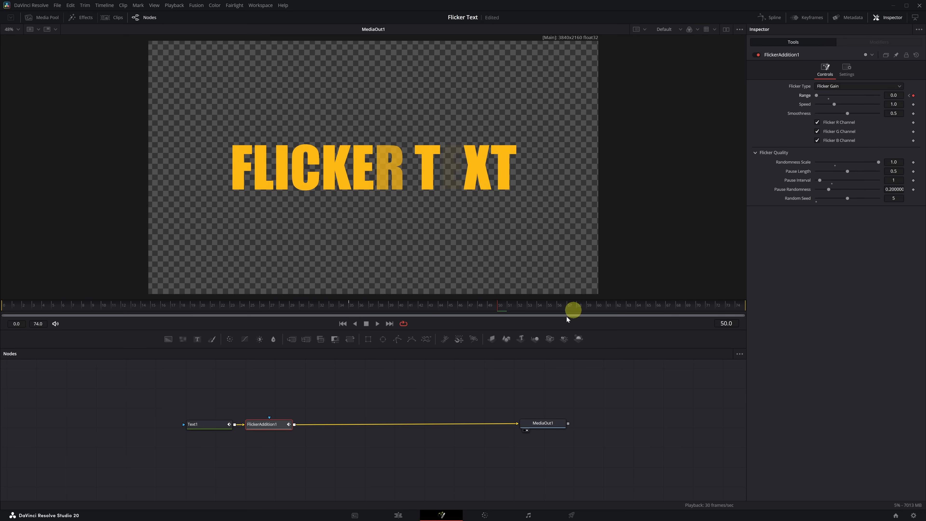
key("space")
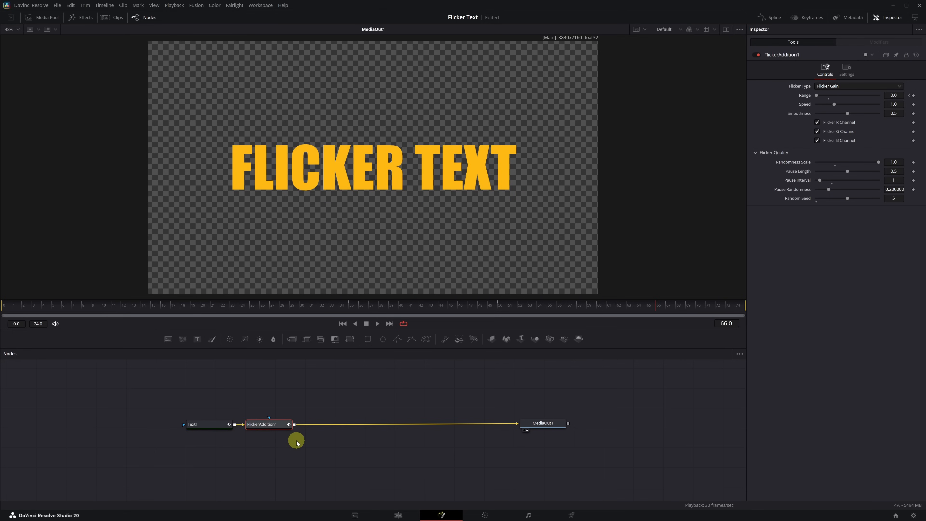
Add two Glow nodes in series between FlickerAddition1 and MediaOut1
key("shift+space")
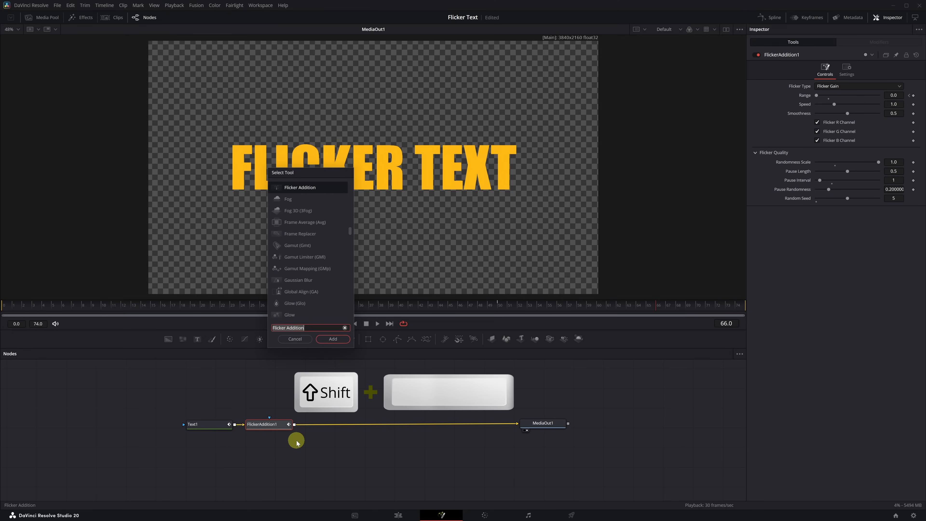
type("GLOW")
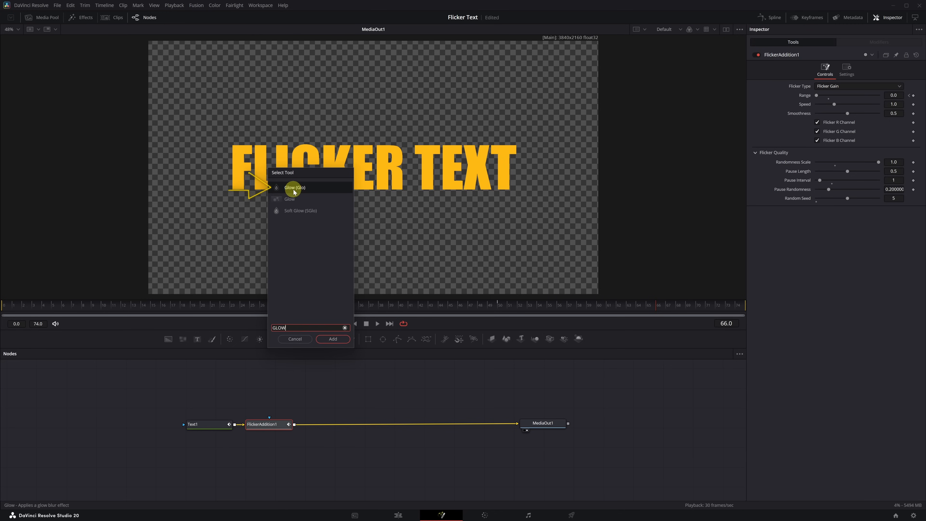
left_click(341, 338)
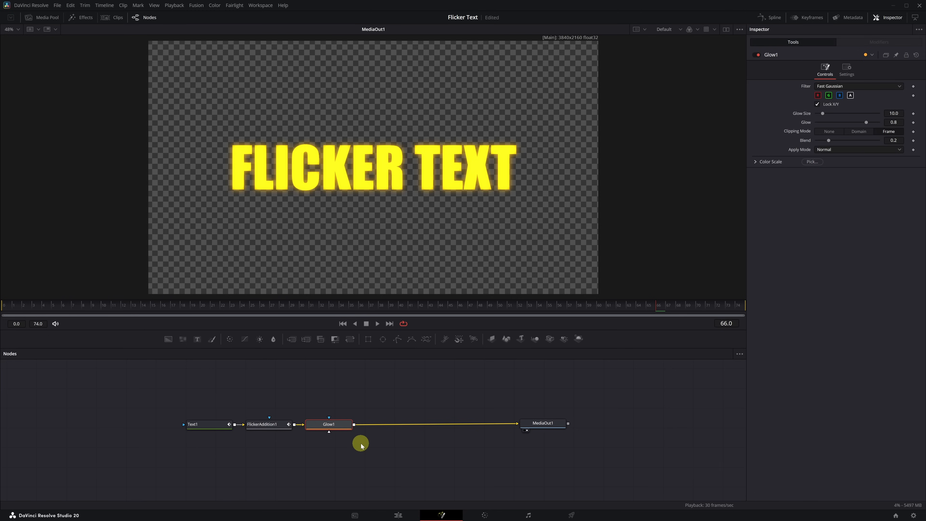
key("shift+space")
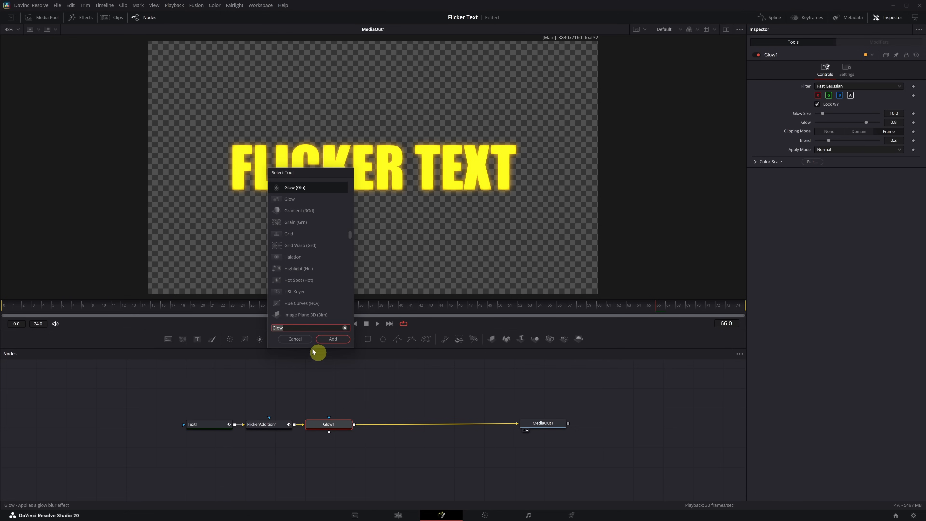
left_click(332, 340)
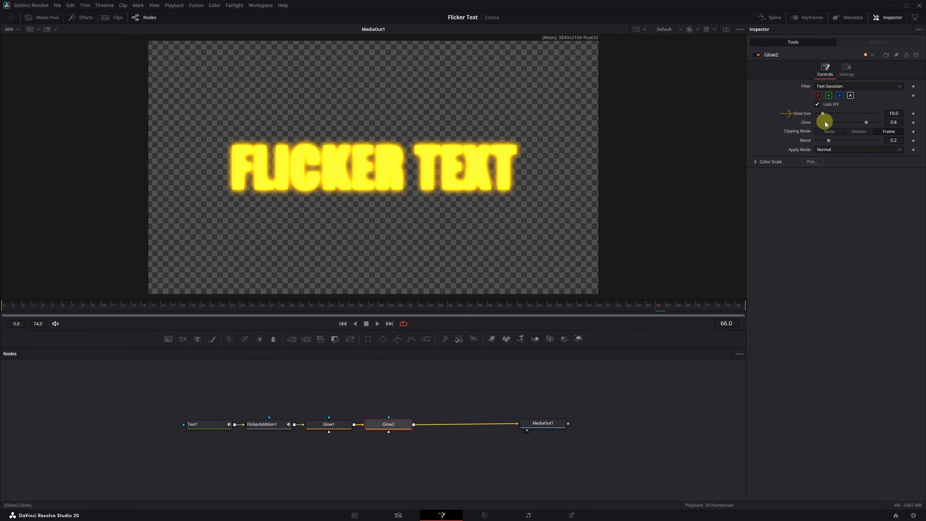
Set the second Glow's Glow Size to 90.7 and Glow to 0.413, and play back the glowing text
left_click_drag(823, 115, 860, 117)
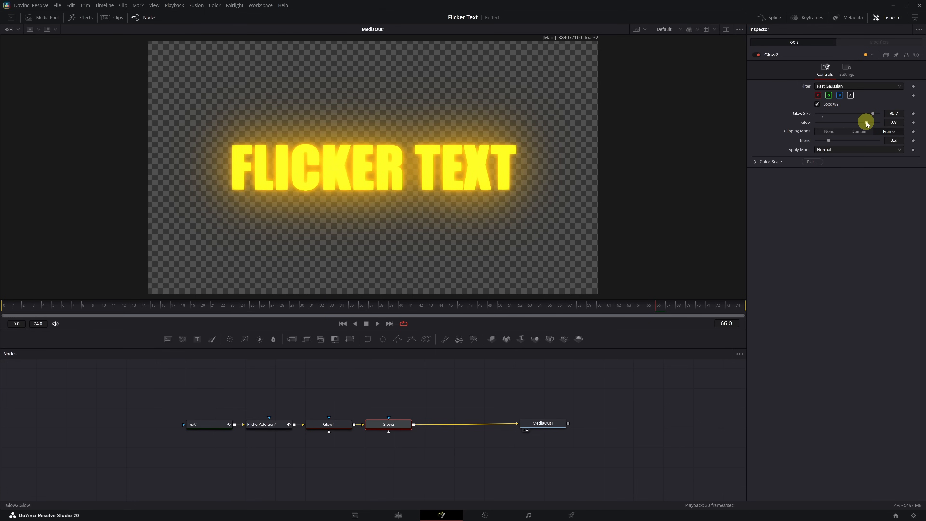
left_click_drag(866, 122, 842, 125)
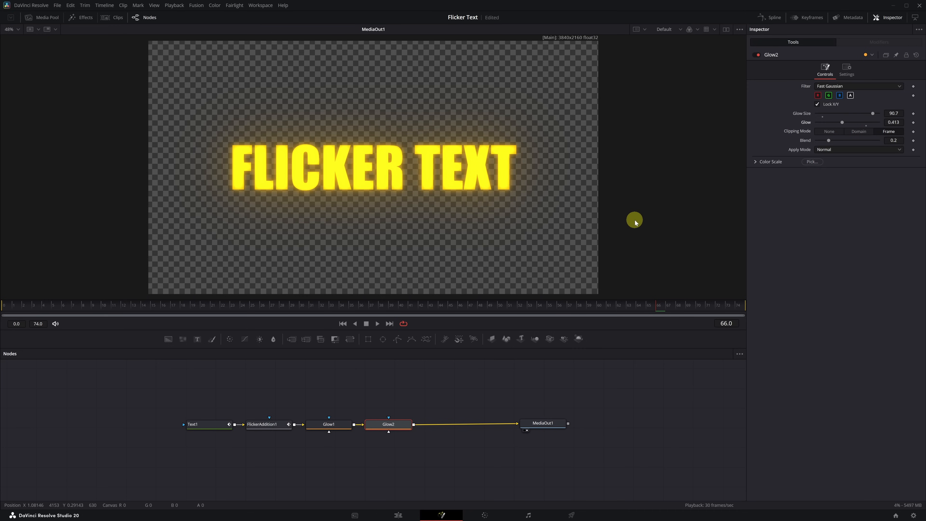
key("space")
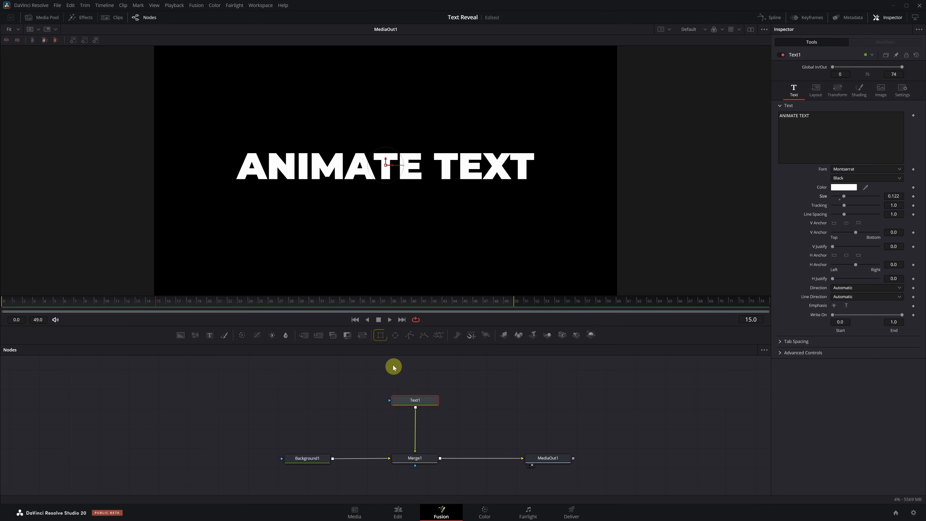
Mask Text1 with a Rectangle about 0.953 wide and 0.131 high, fitted closely above and below ANIMATE TEXT
left_click(382, 340)
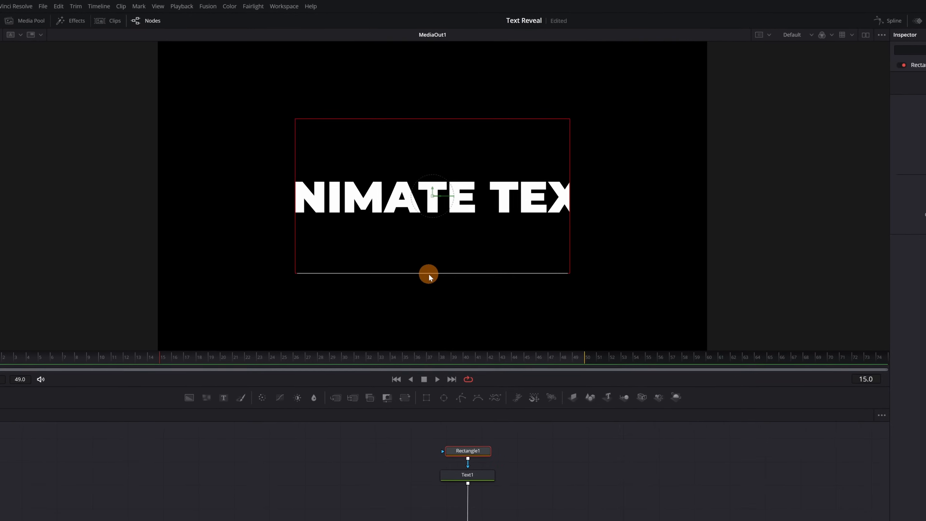
left_click_drag(428, 273, 466, 237)
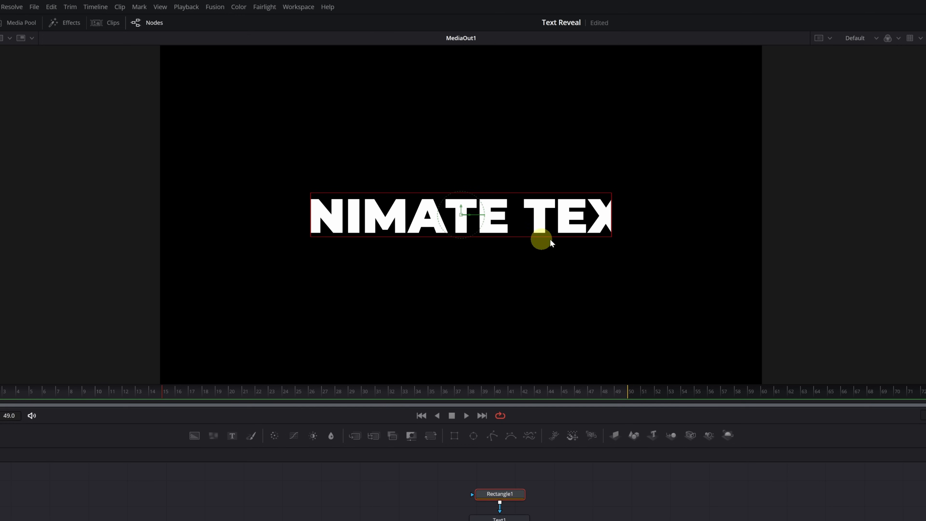
left_click_drag(611, 215, 746, 216)
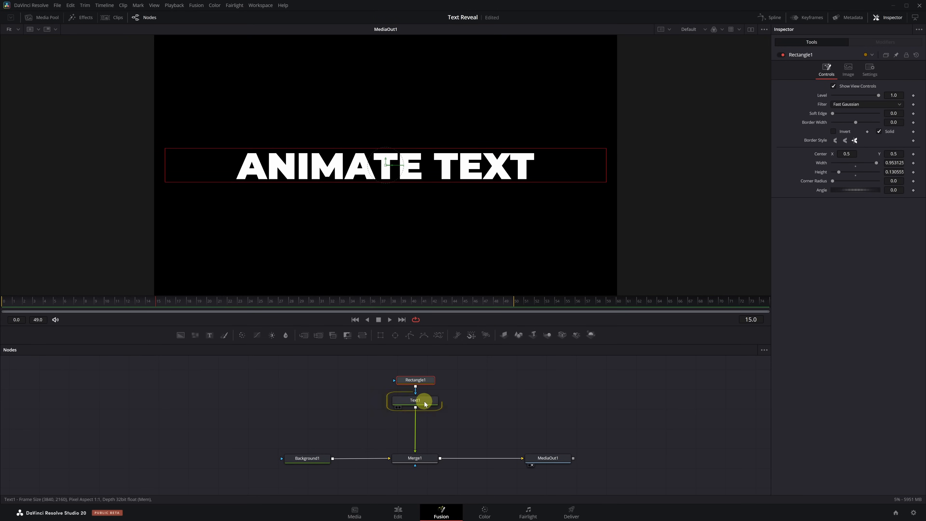
Apply a Follower modifier to Text1's ANIMATE TEXT and set its Transform mode to Words
left_click(424, 401)
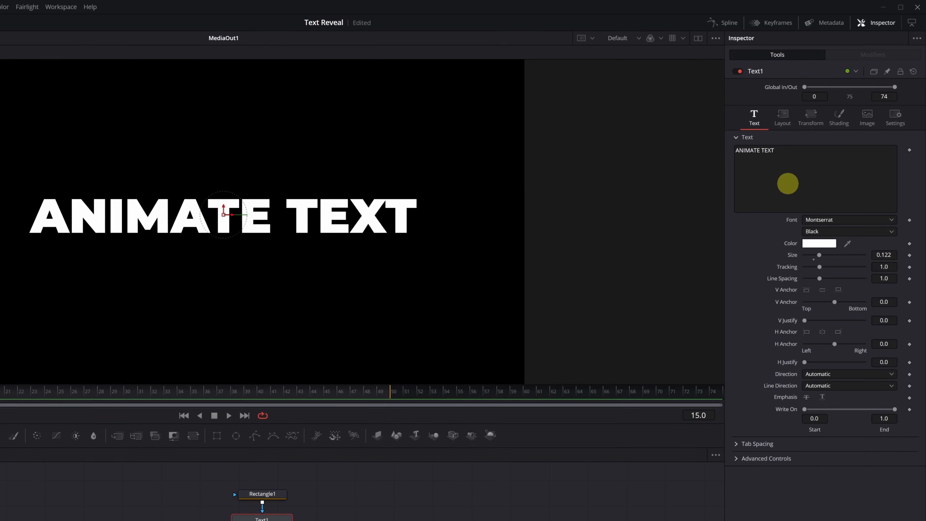
right_click(787, 183)
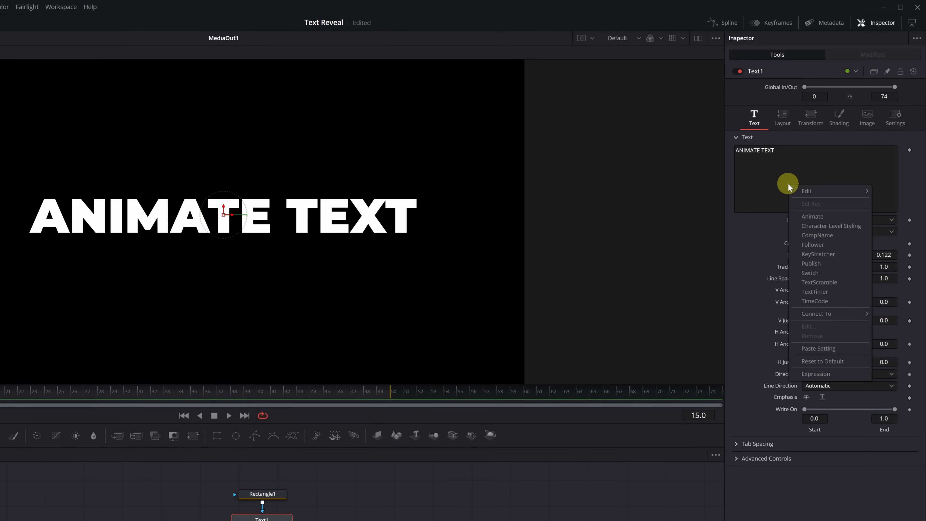
left_click(825, 245)
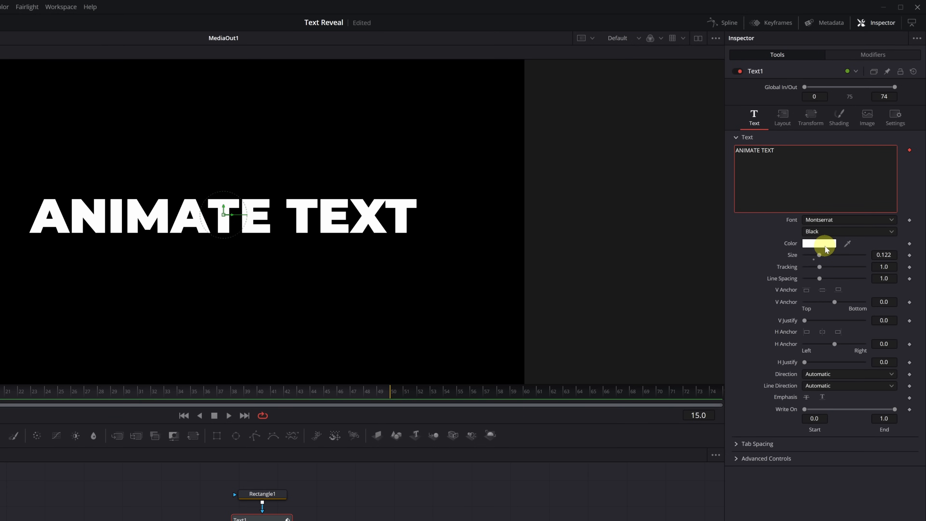
left_click(868, 60)
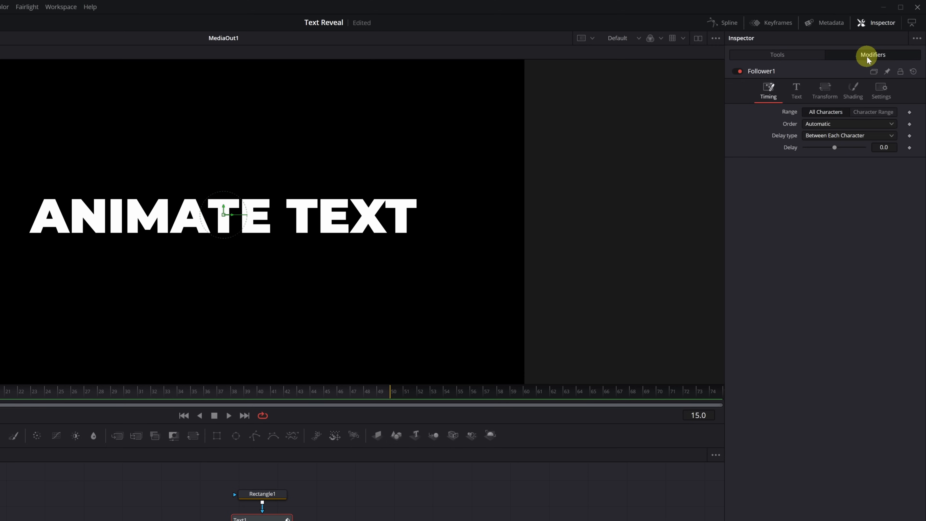
left_click(823, 102)
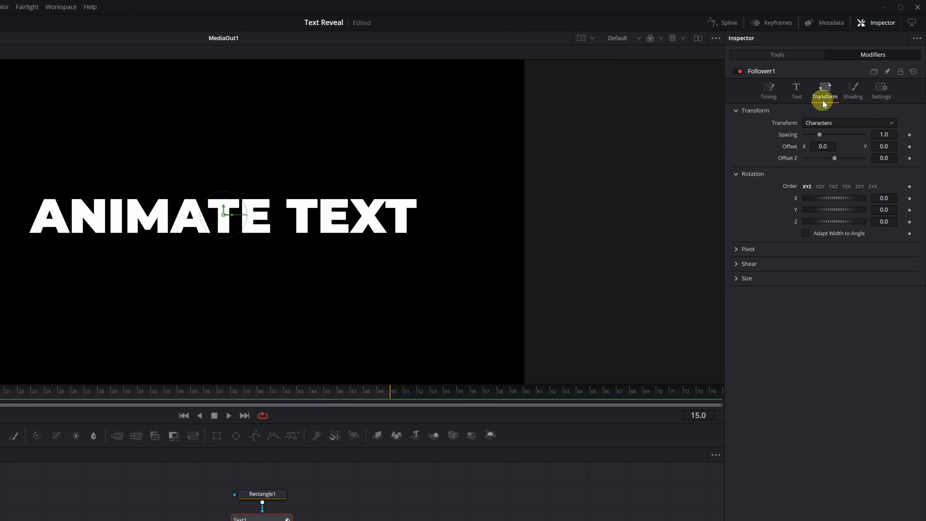
left_click(891, 123)
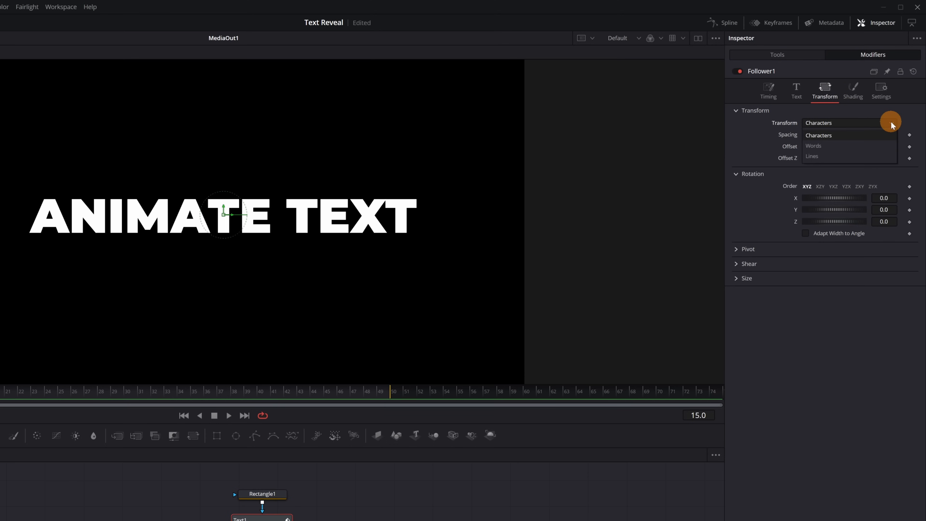
left_click(830, 151)
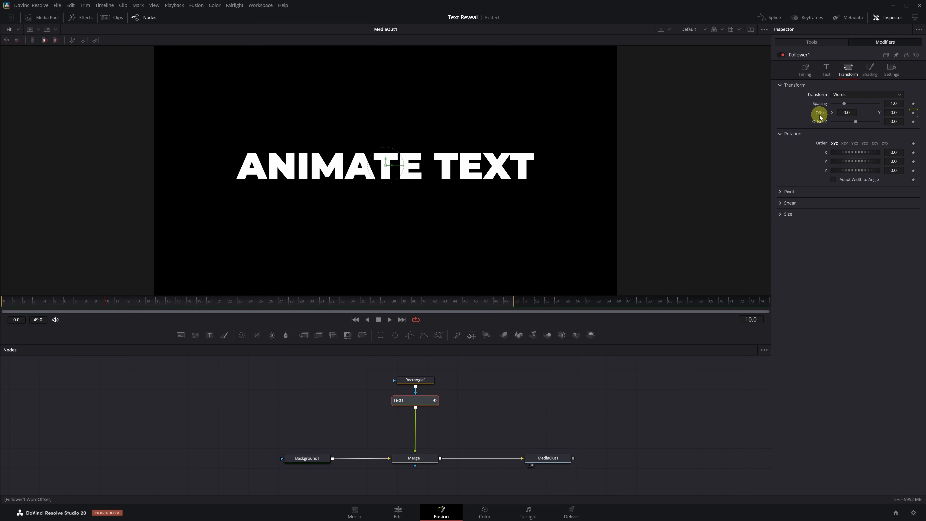
Keyframe the Follower's word Offset at 0.0 on frame 10 and Y -0.067 on frame 0, and play back the reveal
left_click(913, 113)
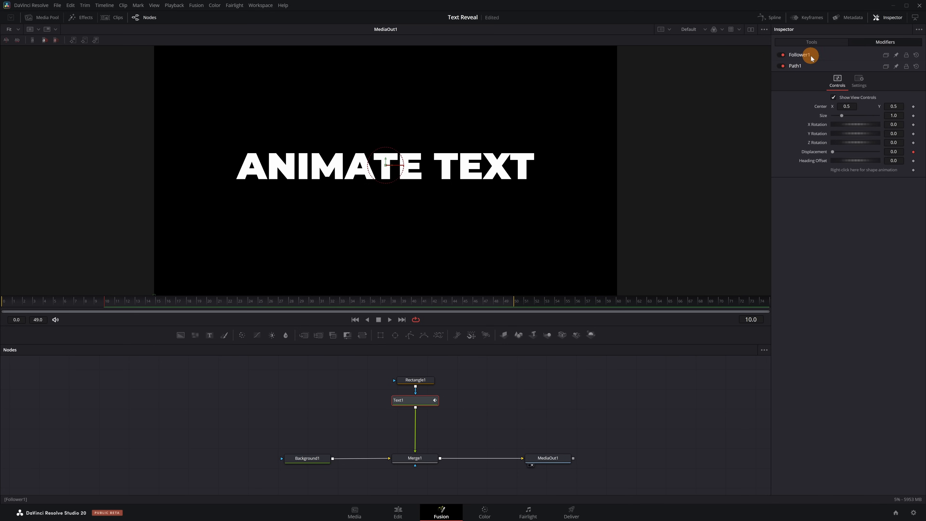
left_click(799, 55)
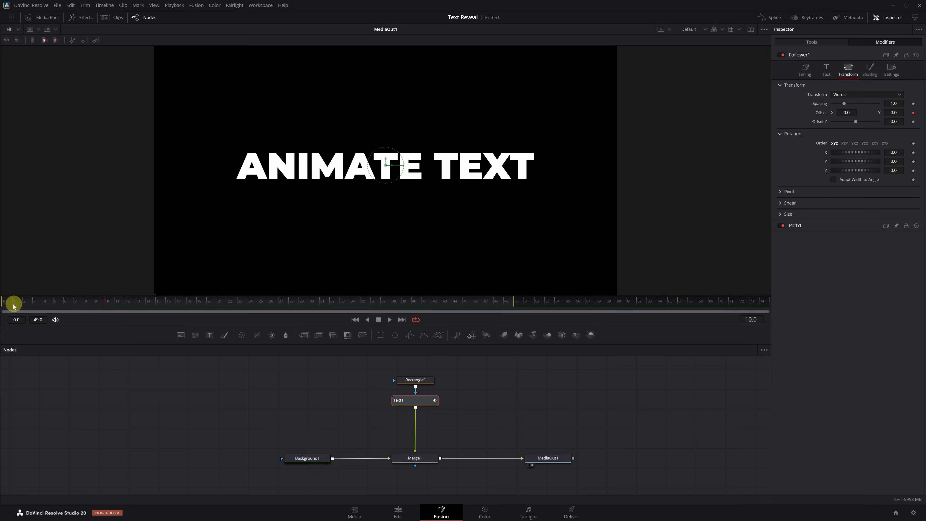
left_click(3, 307)
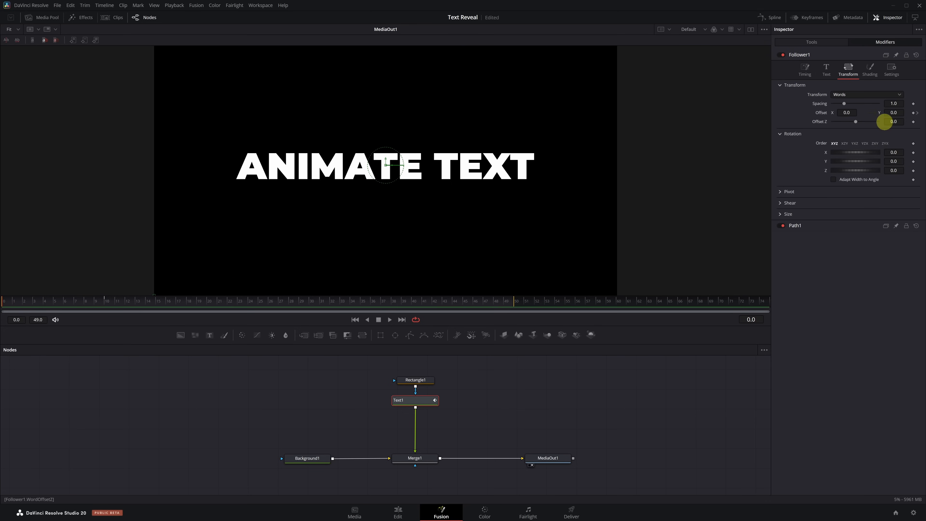
left_click_drag(894, 113, 870, 120)
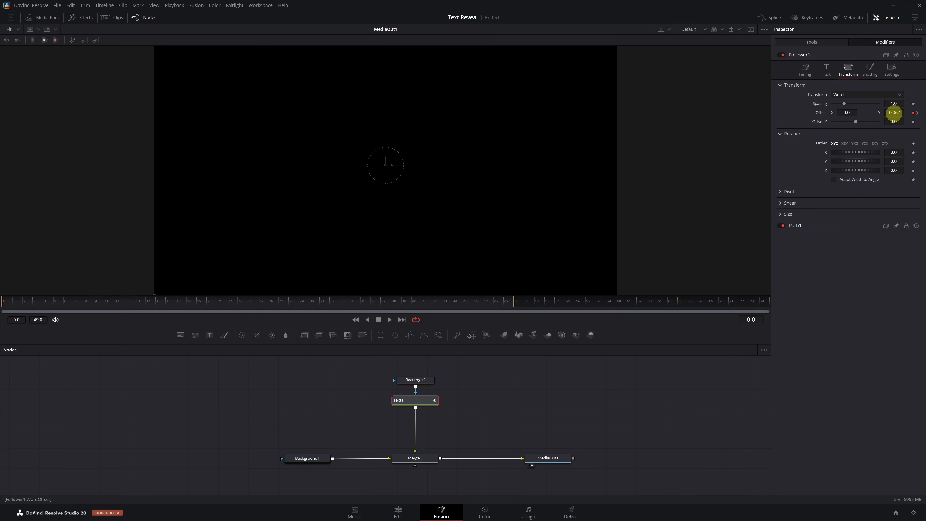
key("space")
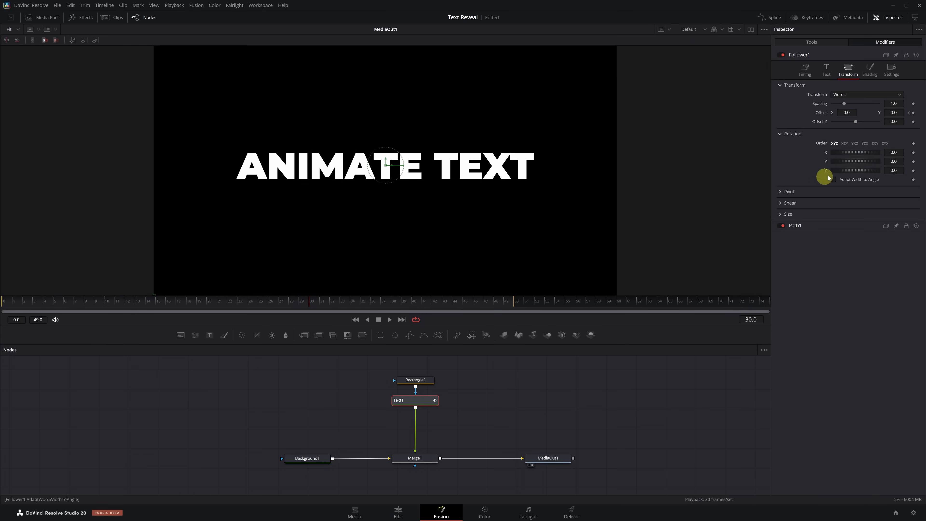
Keyframe the Follower's word Offset at 0.0 on frame 30 and a changed Offset Y on frame 40 to move the text out
left_click(913, 113)
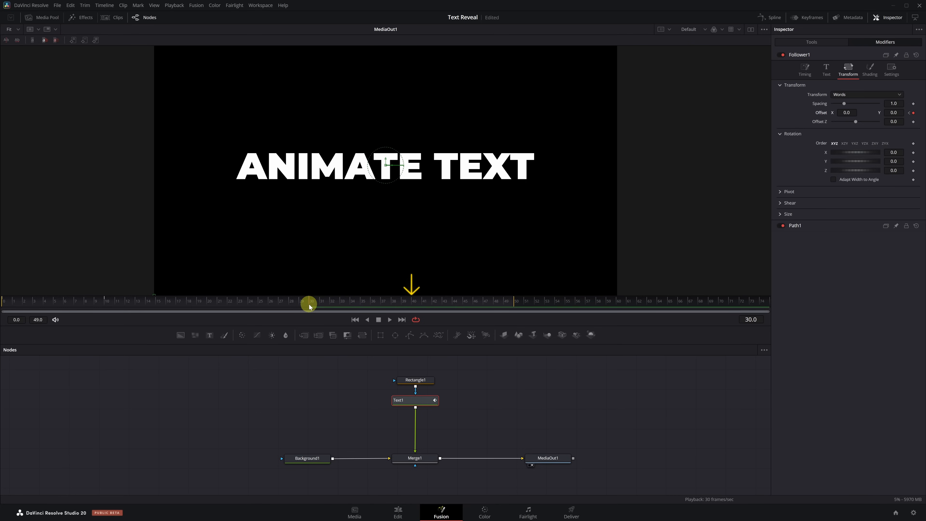
left_click_drag(308, 304, 366, 306)
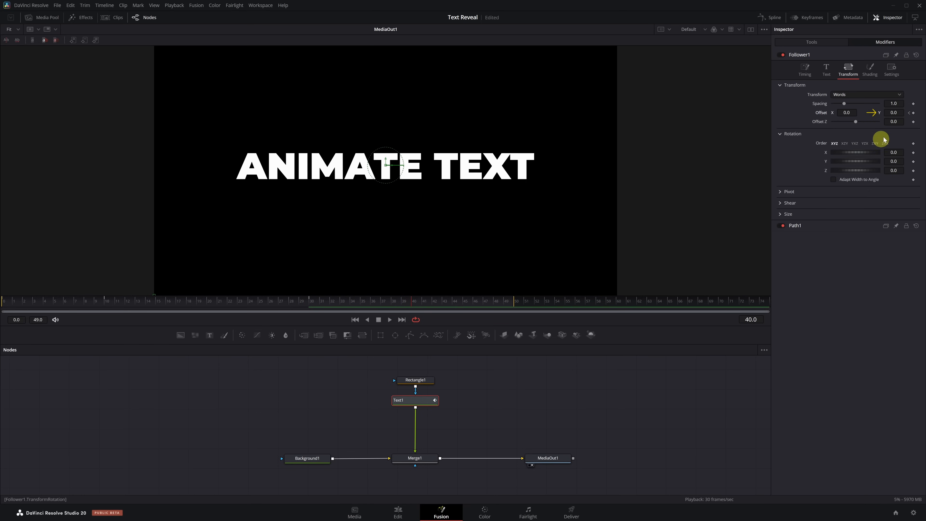
mouse_move(893, 112)
left_mouse_down()
mouse_move(916, 110)
mouse_move(894, 112)
left_mouse_up()
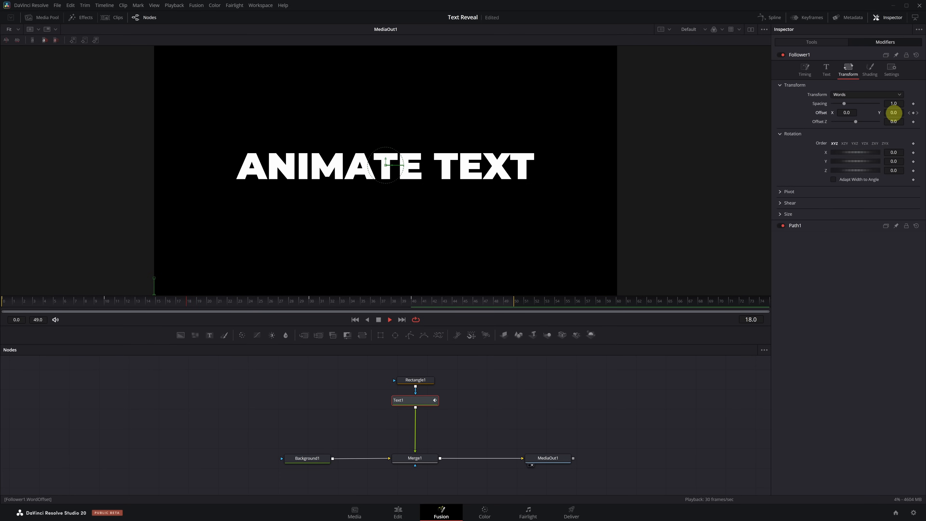
Set the Follower's delay between each character to 1.5
left_click(881, 43)
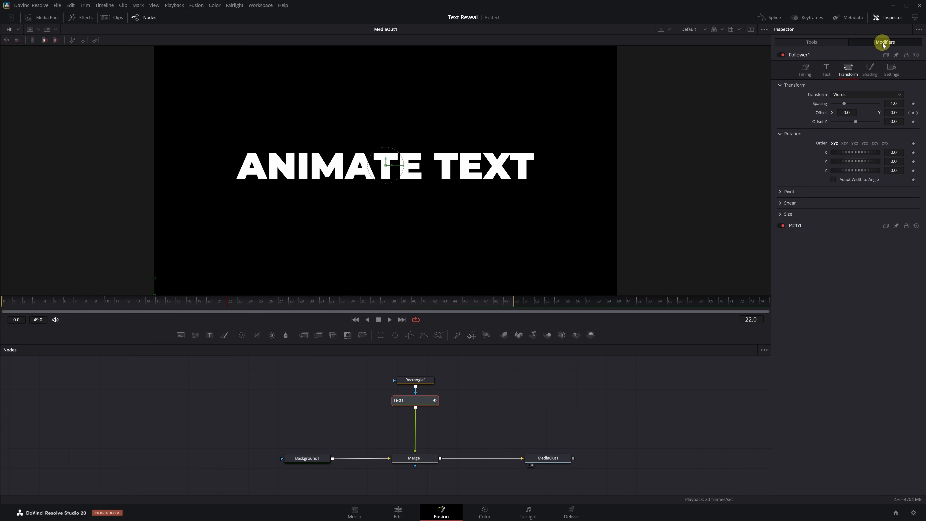
left_click(806, 80)
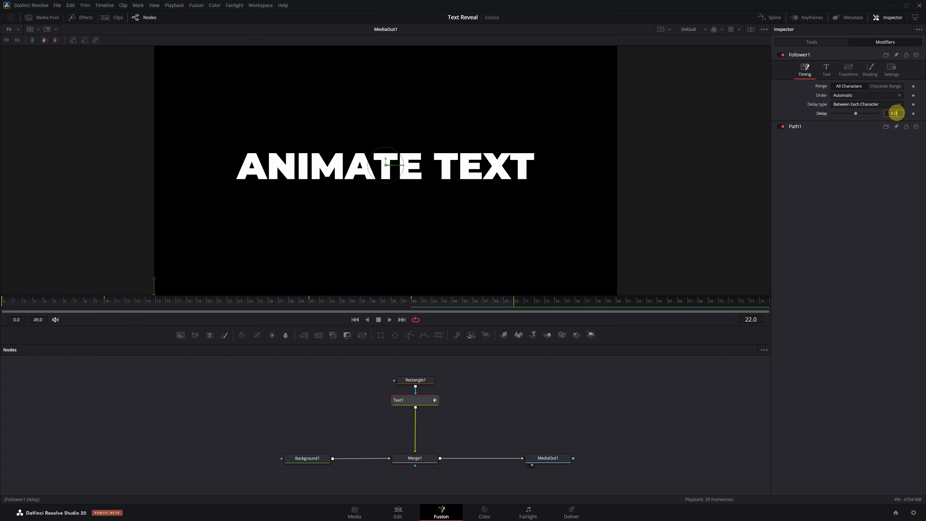
key("Return")
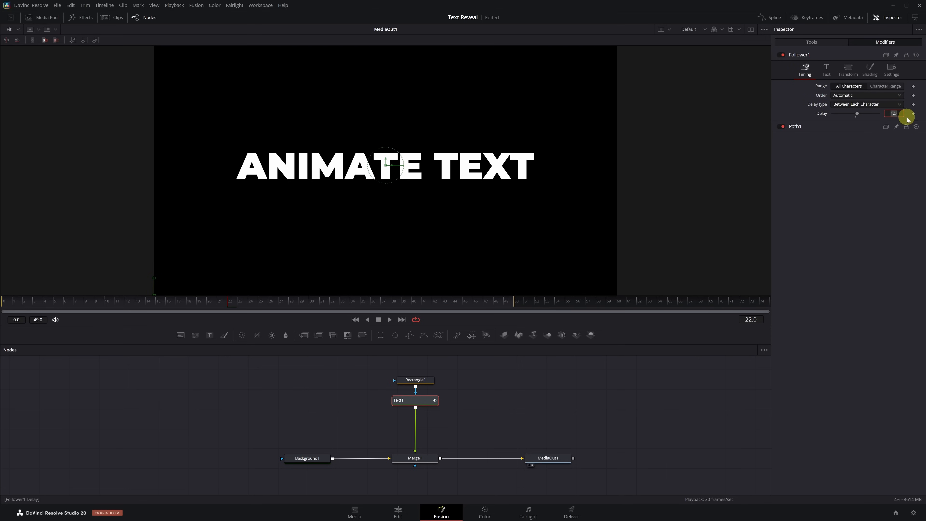
Play back the ANIMATE TEXT reveal to check the new character delay
key("space")
key("space")
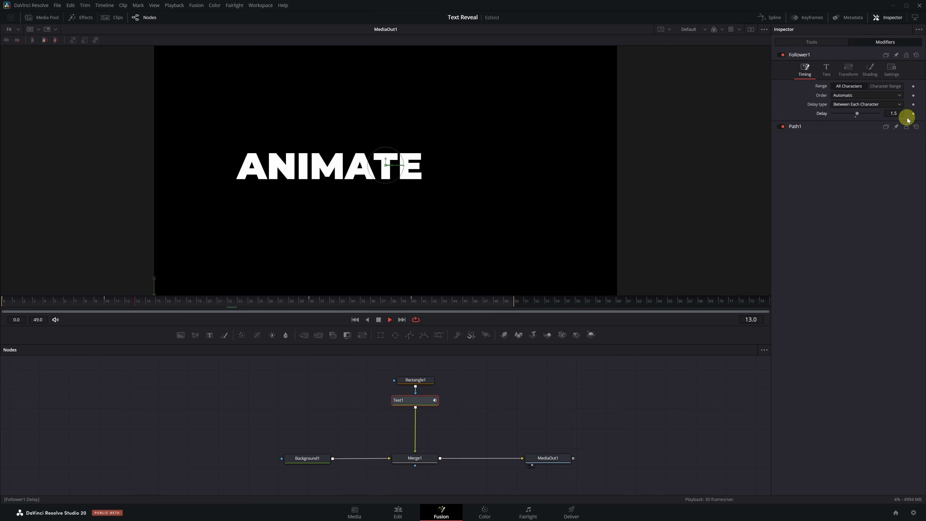
key("space")
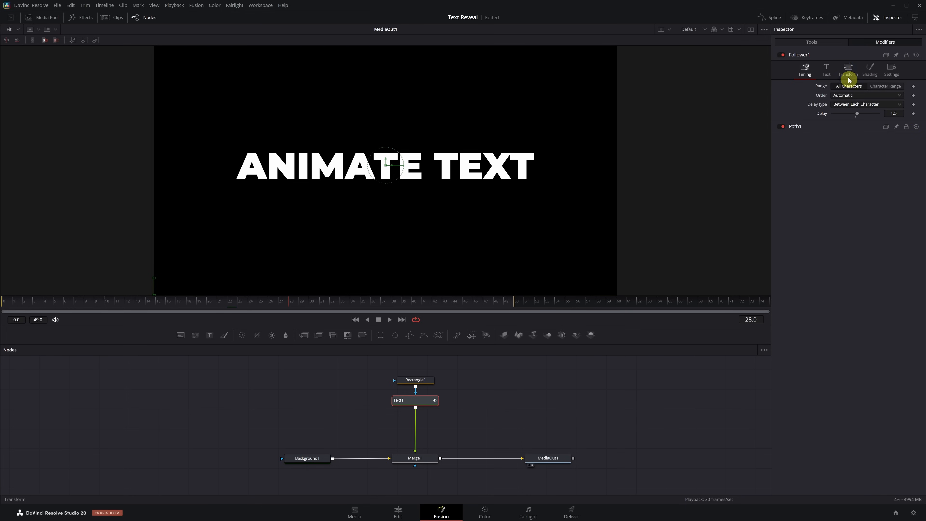
Apply Out Cubic easing to all keyframes of Text1's word offset displacement curve and play back the result
left_click(779, 20)
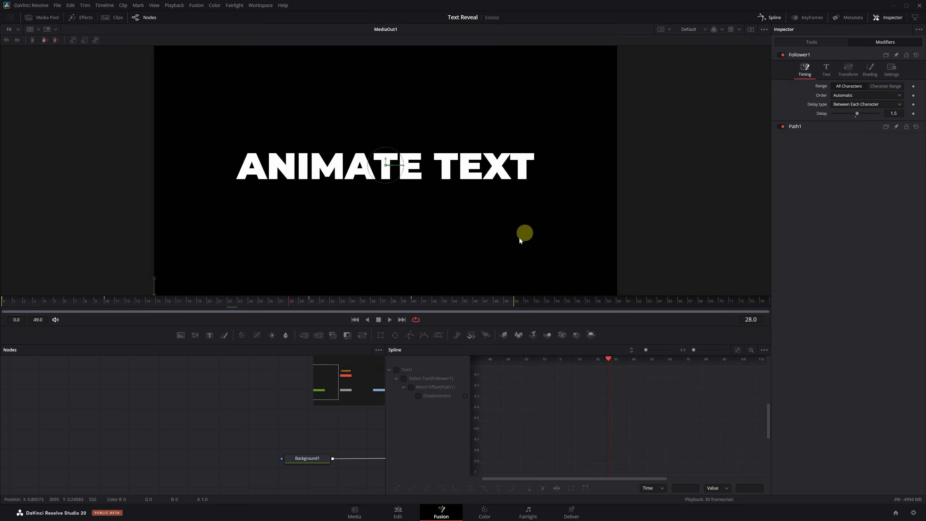
left_click(397, 369)
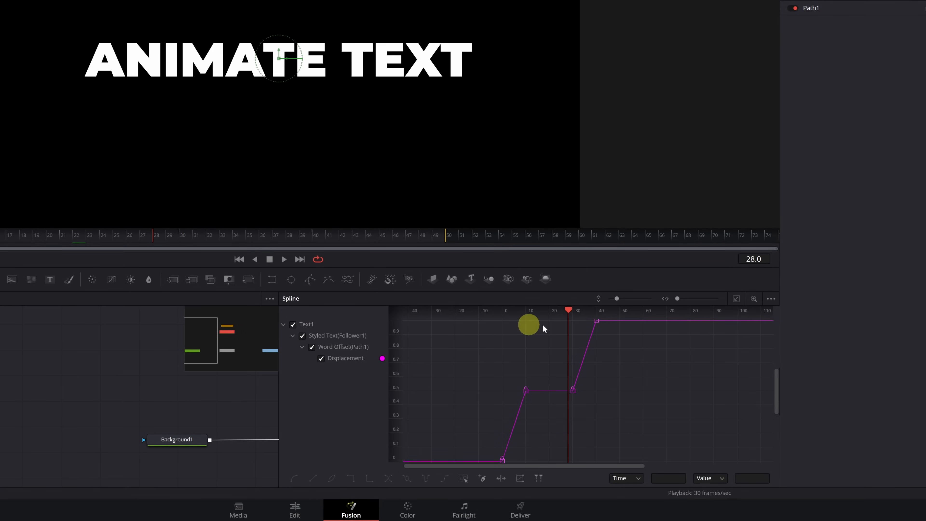
left_click(737, 299)
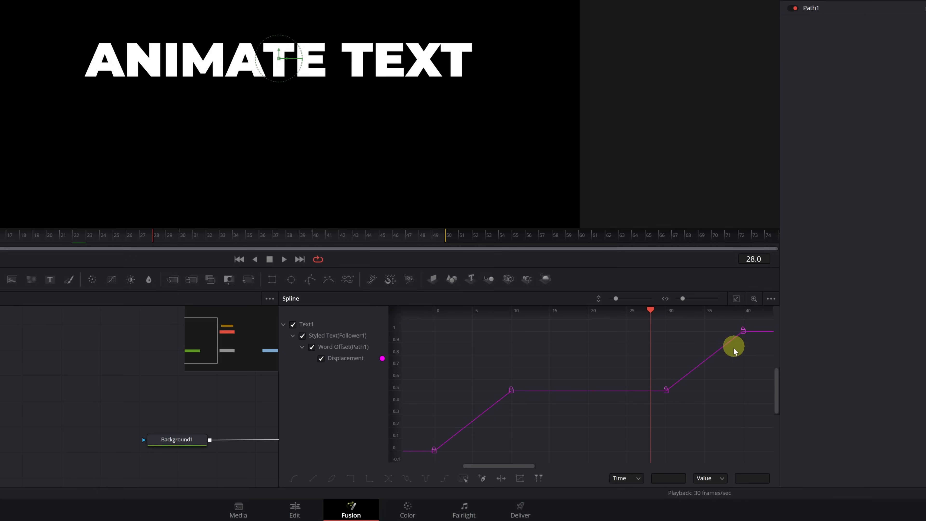
left_click_drag(751, 322, 420, 460)
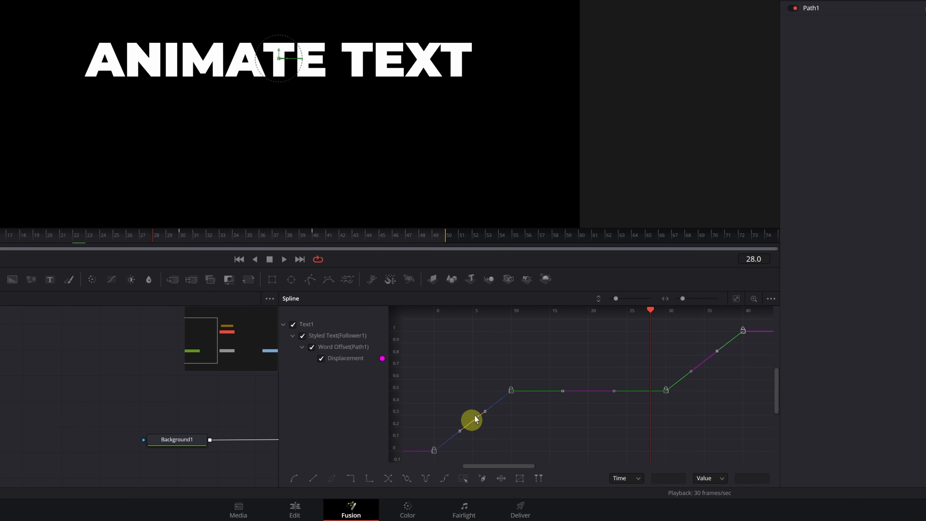
right_click(478, 369)
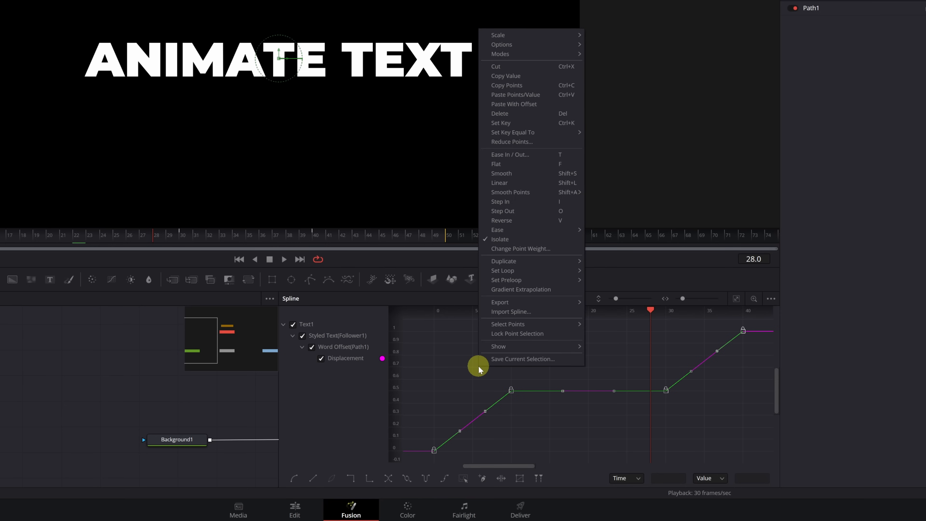
mouse_move(560, 233)
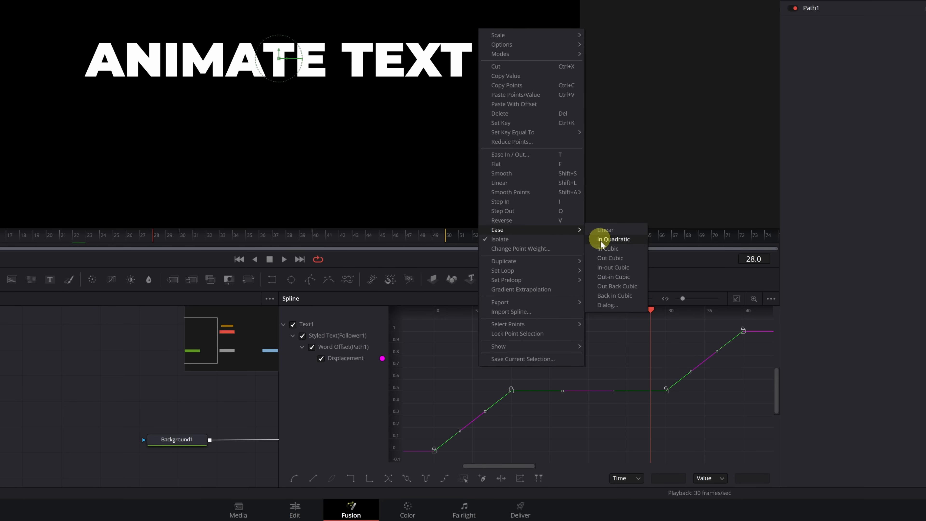
left_click(611, 260)
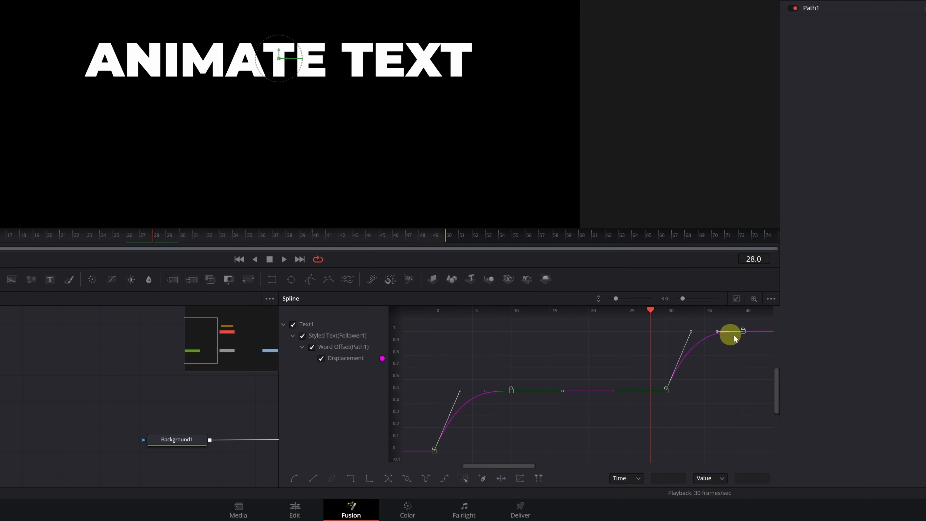
key("space")
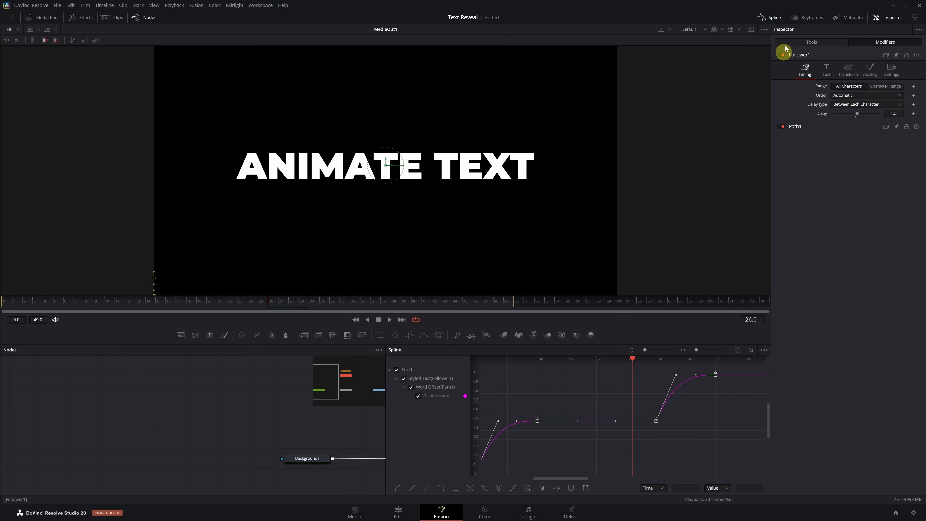
left_click(774, 18)
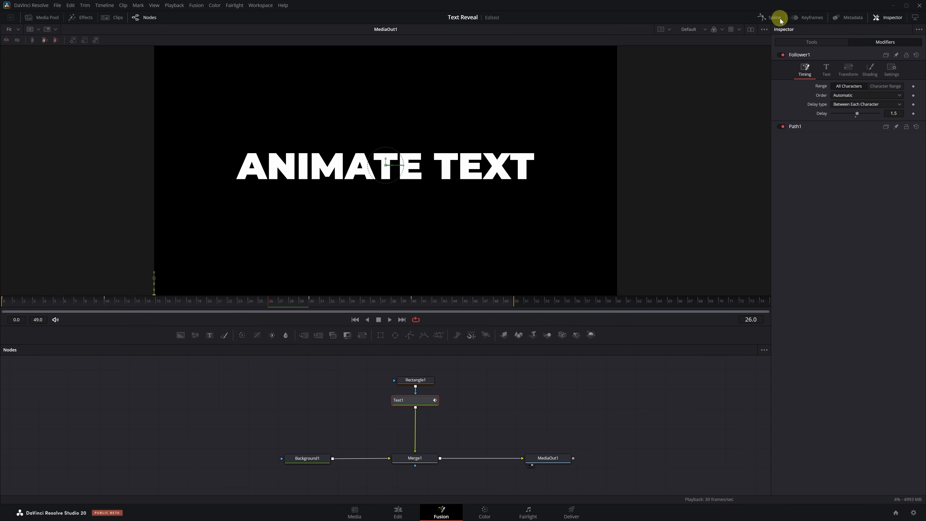
Enable Motion Blur on Text1, raise its Quality, and play back the reveal
left_click(399, 401)
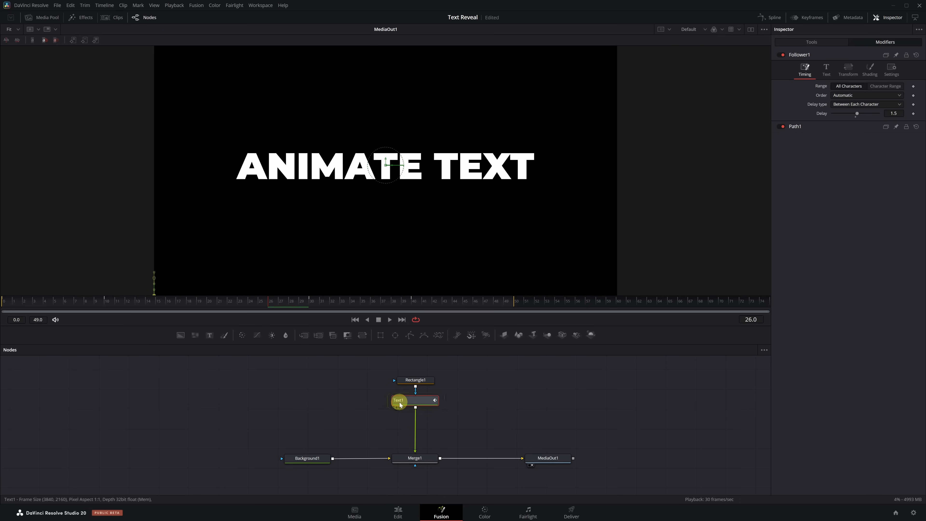
left_click(807, 45)
left_click(844, 53)
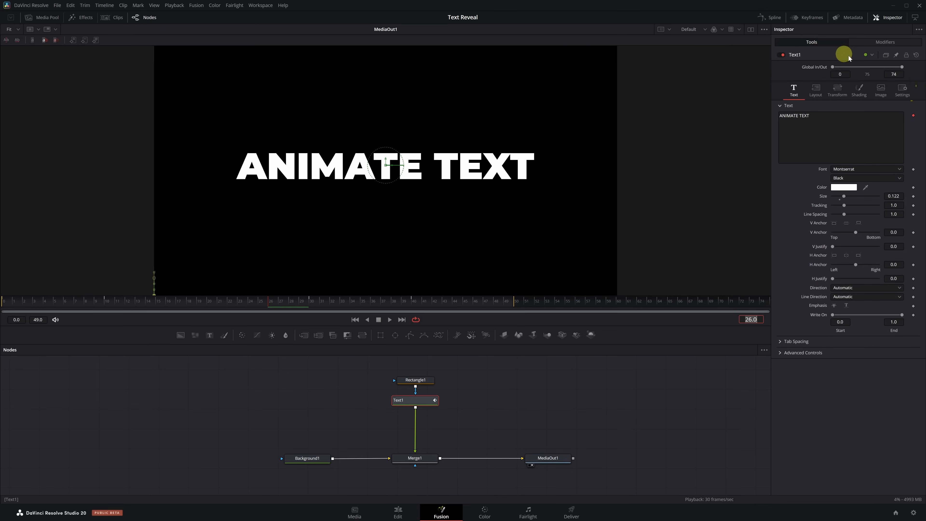
left_click(903, 90)
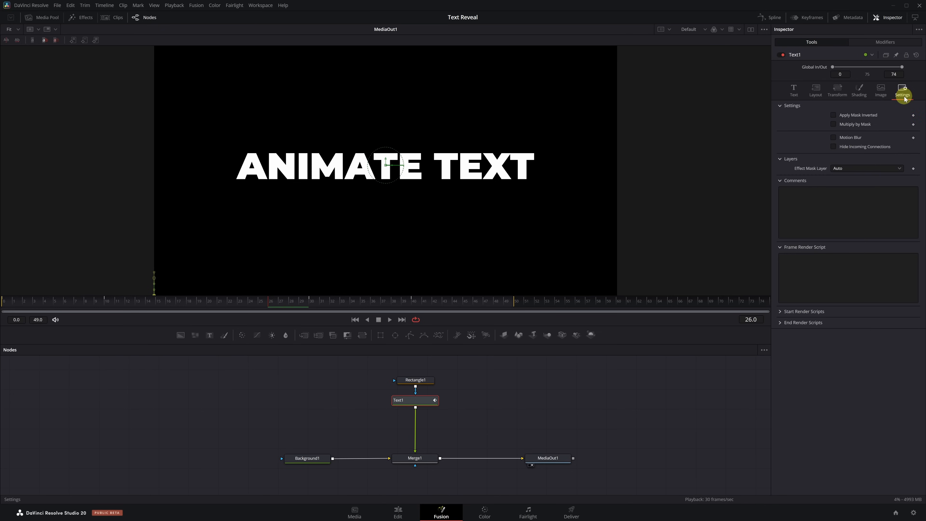
left_click(834, 138)
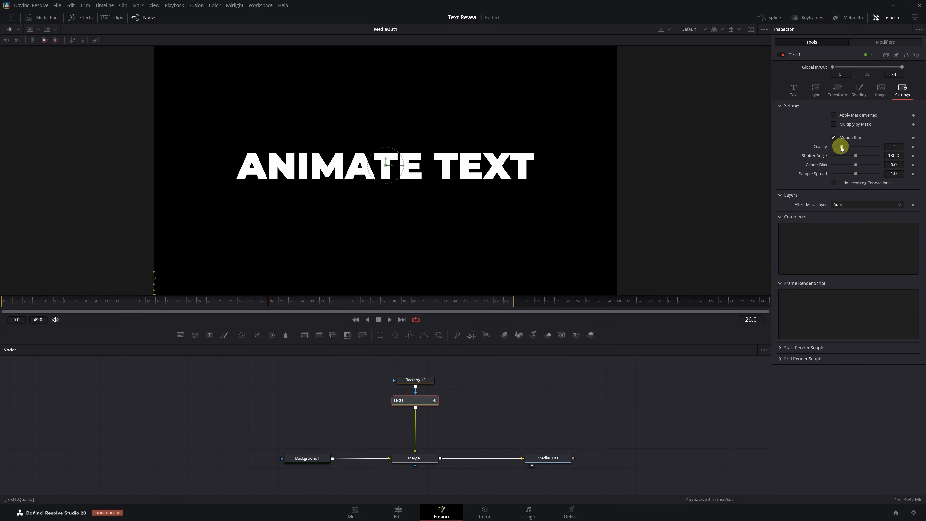
left_click_drag(842, 150, 876, 150)
key("space")
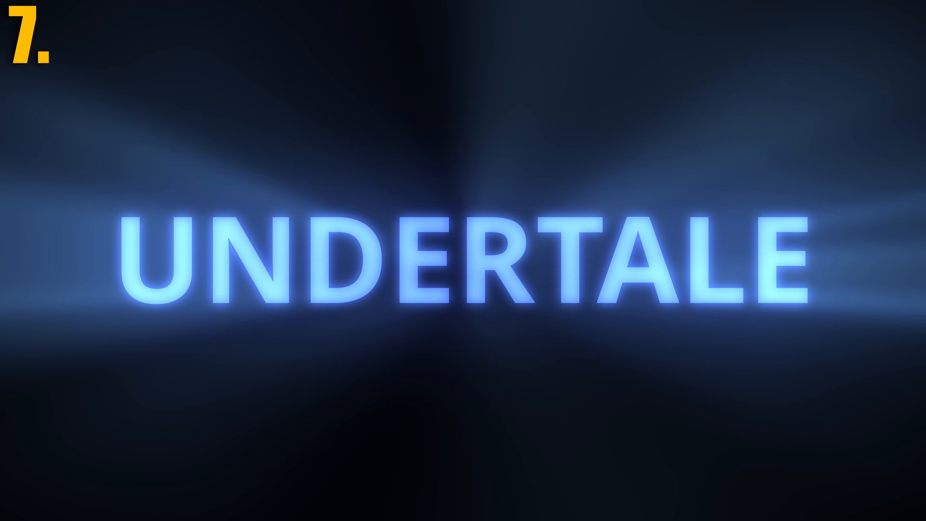
In the Light Animation composition, keyframe UNDERTALE's Write On End at 0.0 on frame 0 and 1.0 on frame 65
left_click(209, 451)
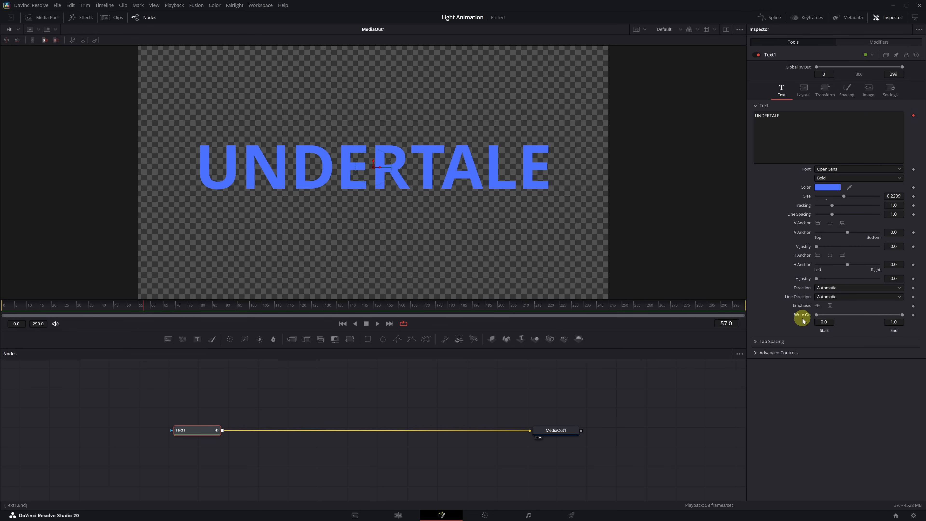
left_click(2, 307)
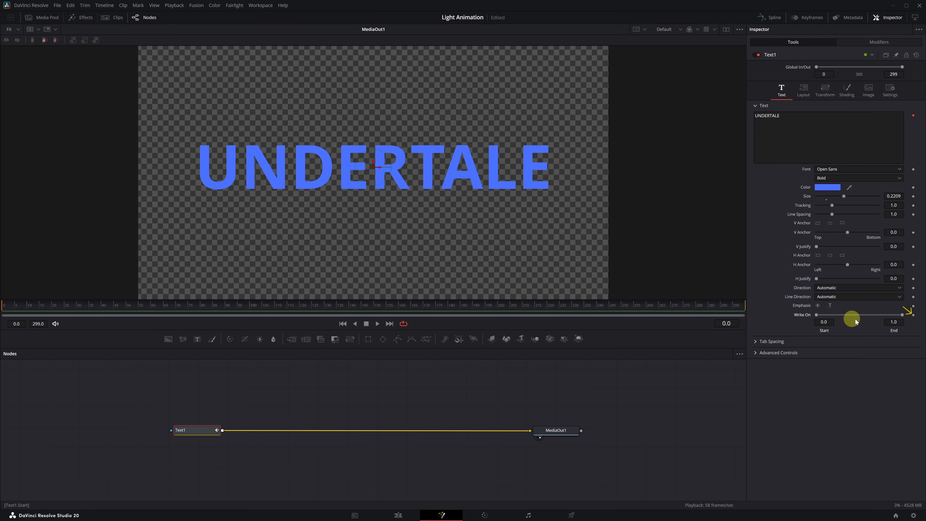
left_click(913, 315)
left_click_drag(902, 316, 776, 316)
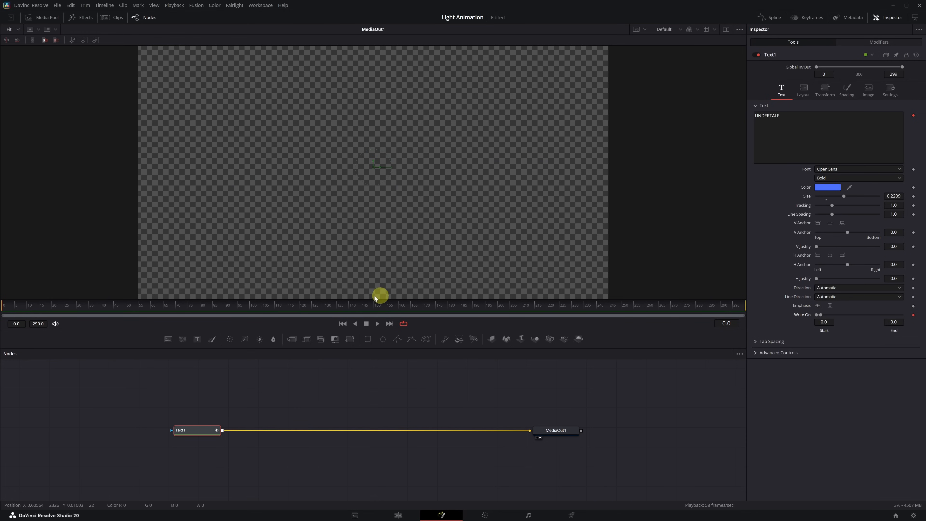
left_click(165, 306)
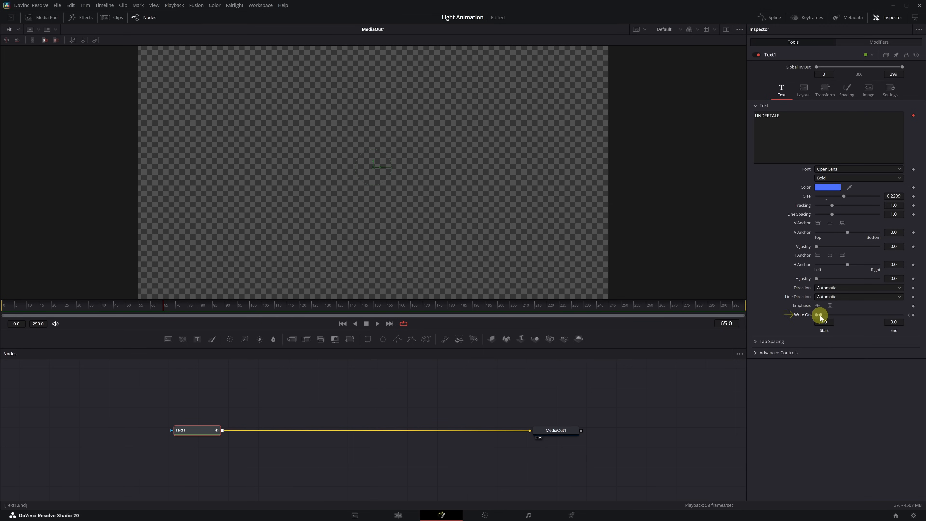
left_click_drag(821, 318, 910, 320)
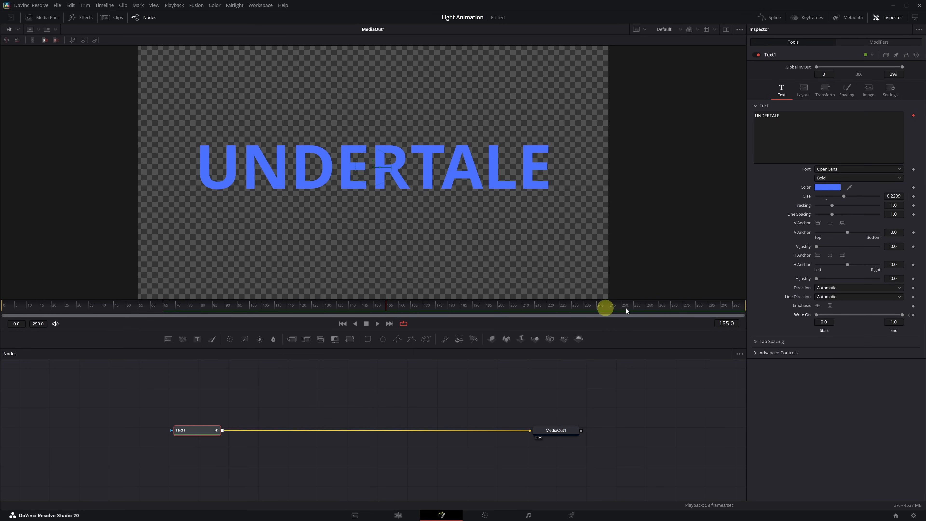
Keyframe the Write On End at 1.0 on frame 155 and 0.0 on frame 195, and play back the text animation
left_click(914, 316)
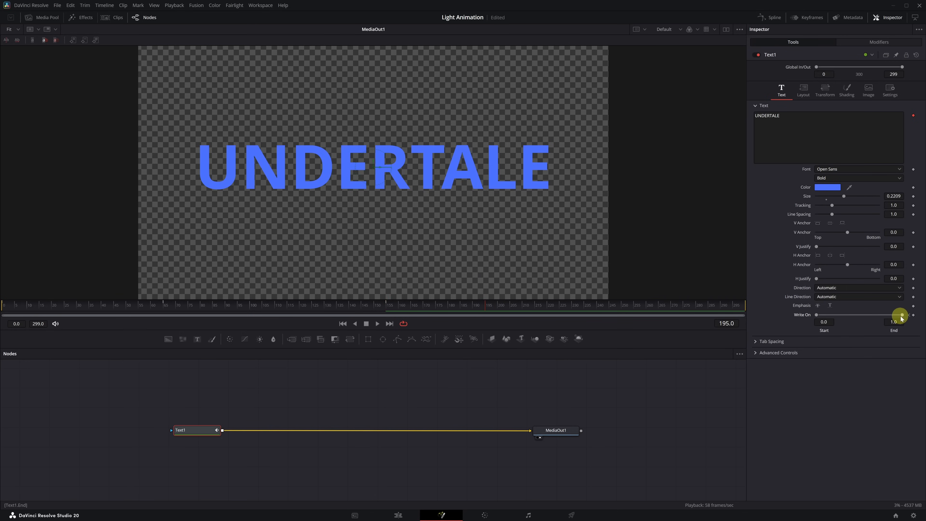
left_click_drag(901, 316, 813, 314)
left_click(73, 306)
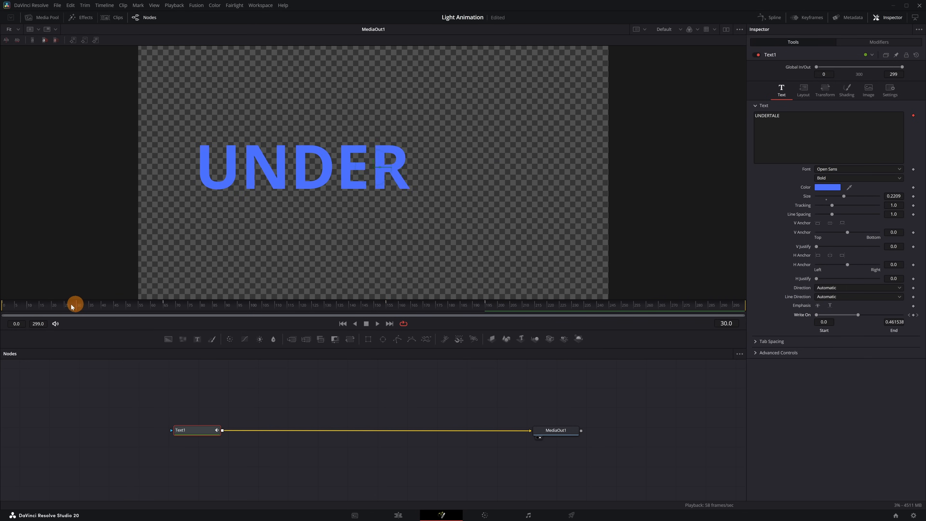
left_click_drag(73, 306, 2, 307)
key("space")
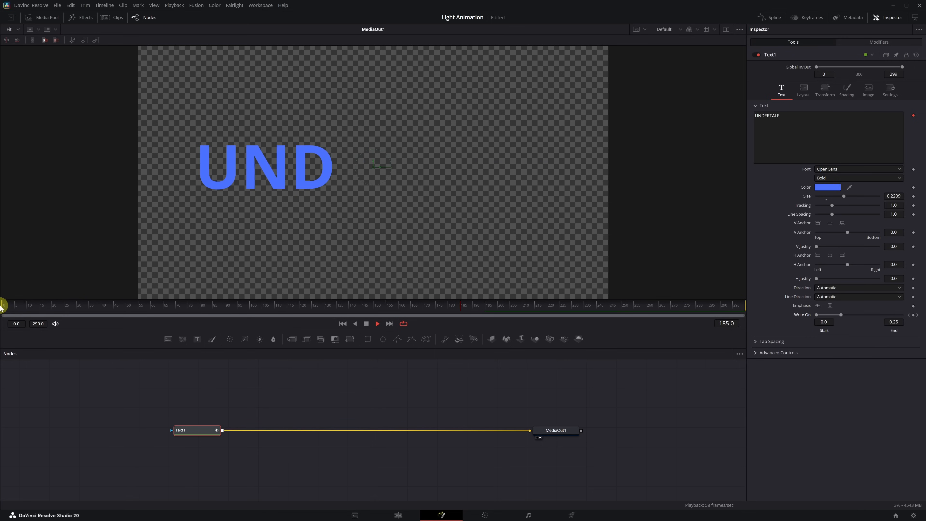
key("space")
left_click_drag(247, 314, 274, 308)
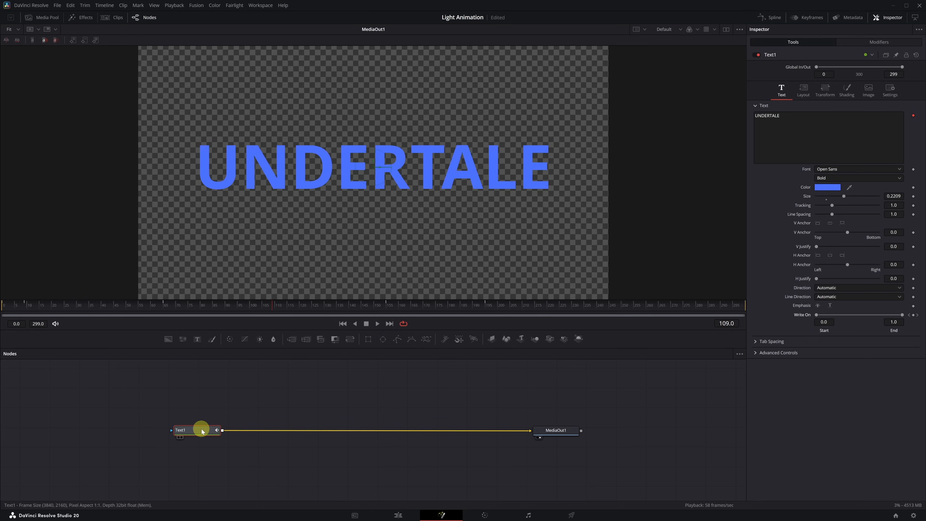
Add two Glow (Glo) nodes in series after Text1
key("shift+space")
type("g")
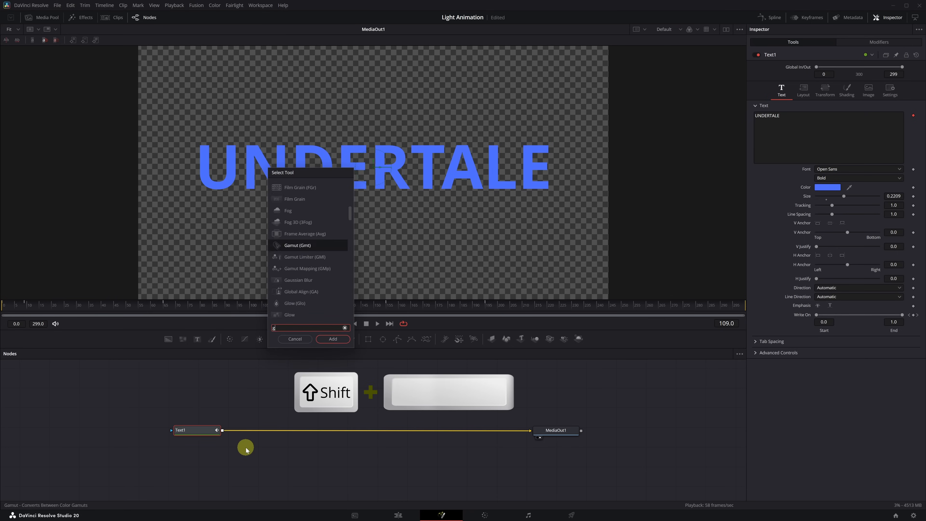
type("low")
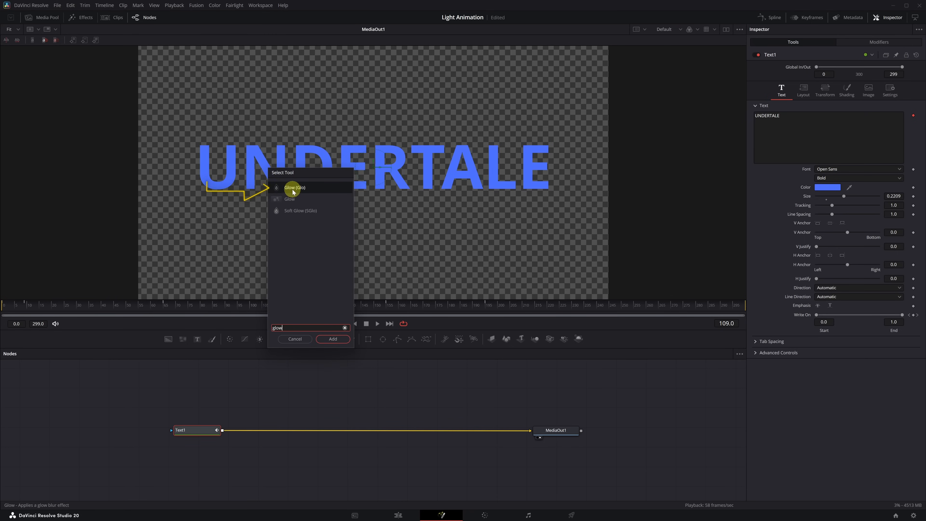
left_click(333, 339)
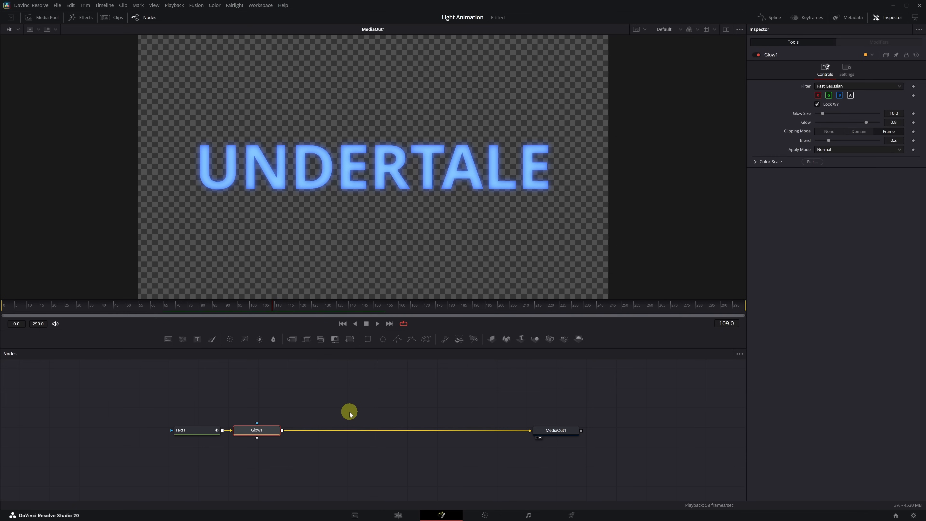
key("shift+space")
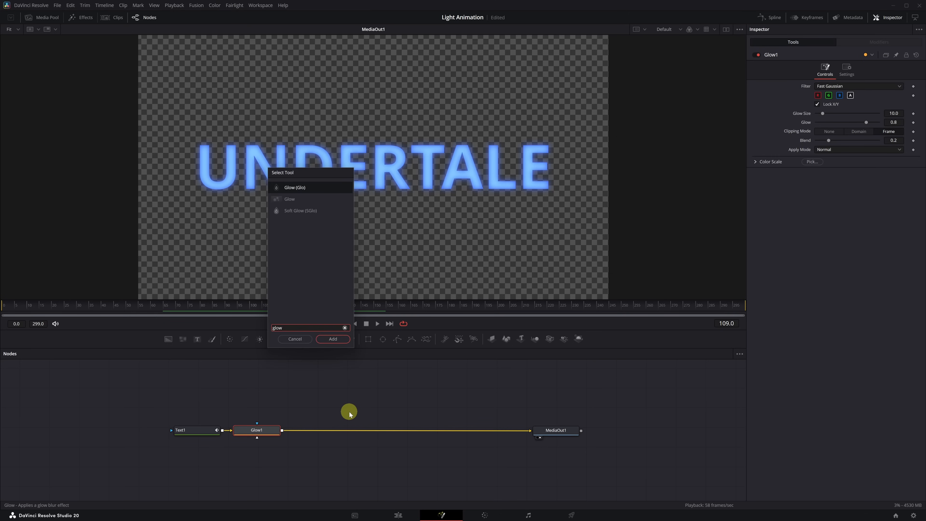
left_click(334, 339)
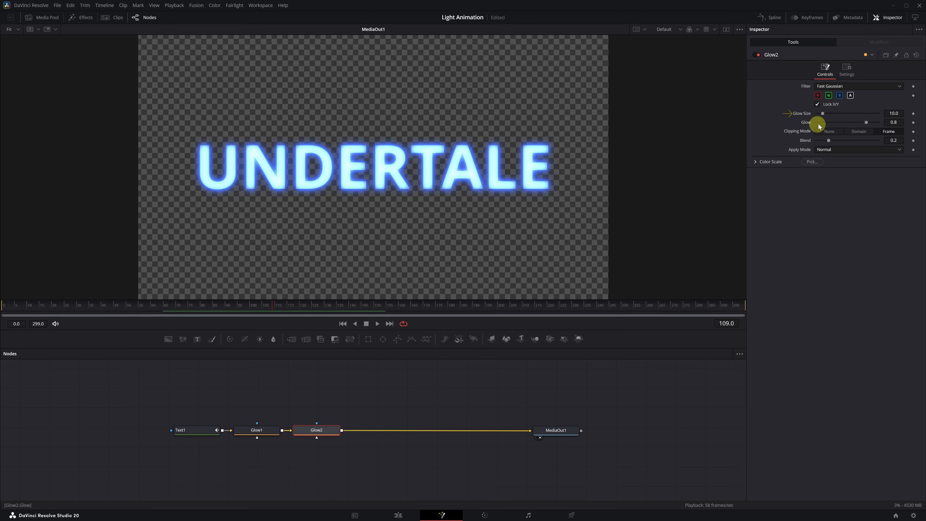
Set Glow2's Glow Size to 100.0 and keyframe its Glow at 0.8 on frame 130 and a lower value on frame 95
left_click_drag(823, 113, 883, 116)
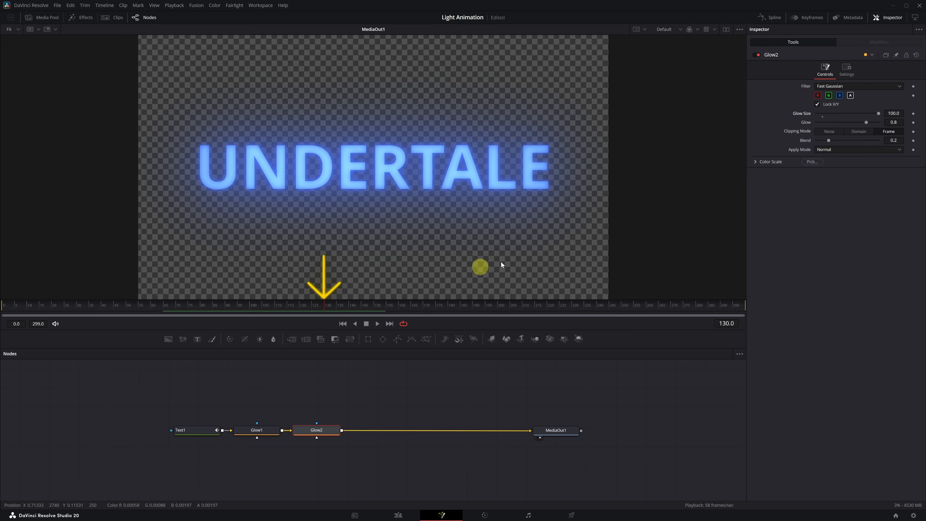
left_click(913, 122)
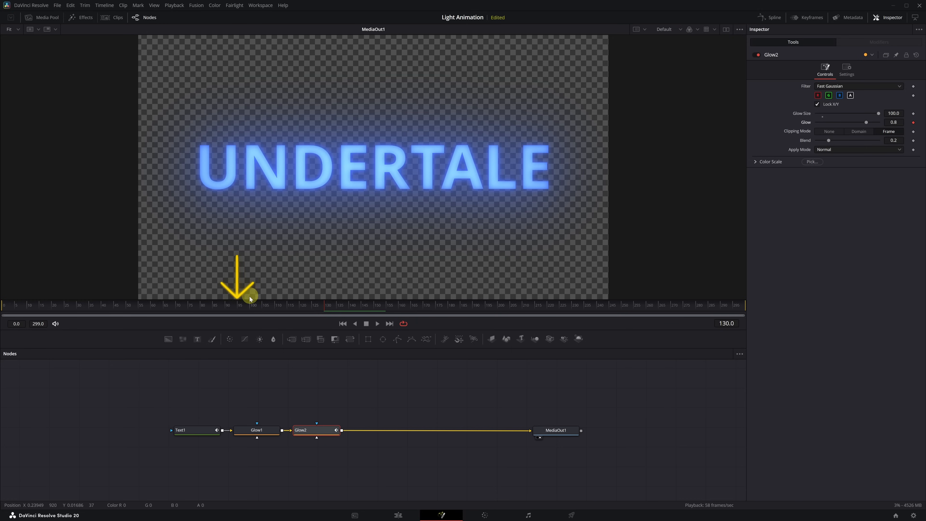
left_click(239, 306)
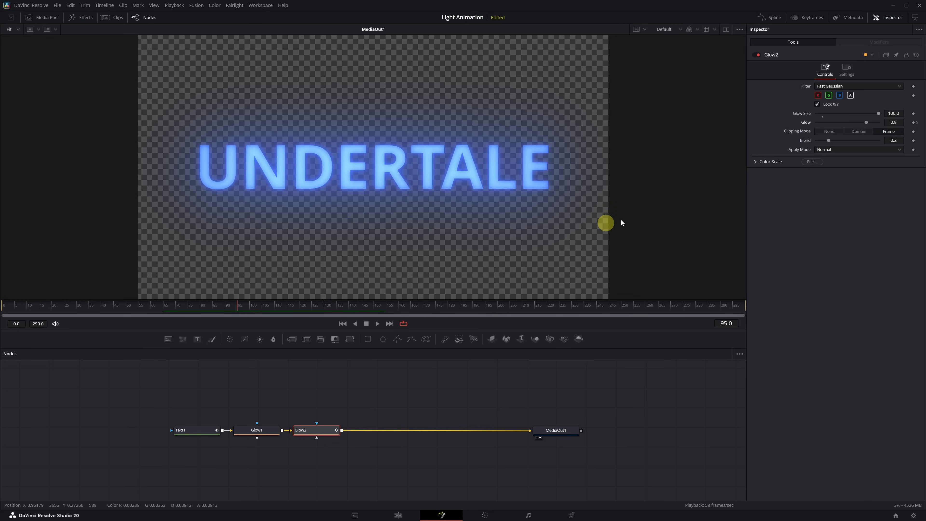
left_click_drag(867, 124, 853, 124)
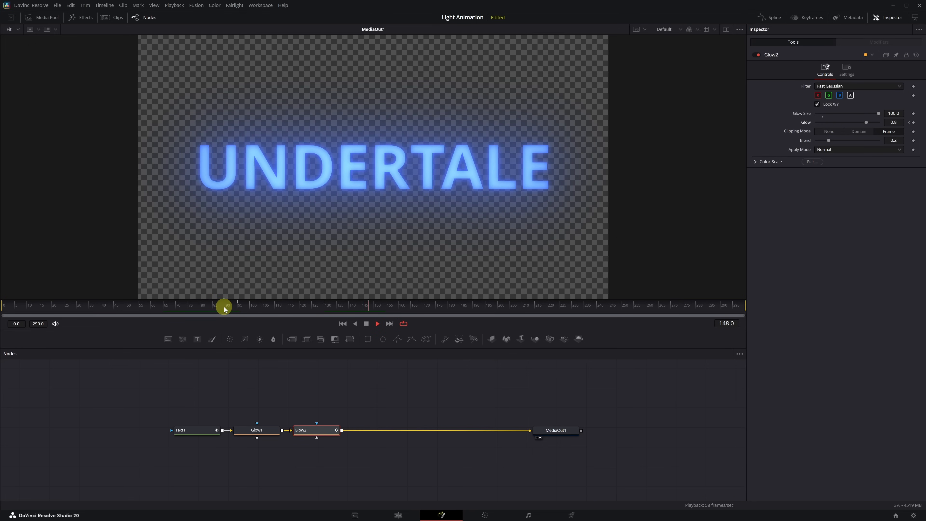
key("space")
Add a Light Rays node after Glow2 and set its Source Threshold to 0.25
key("shift+space")
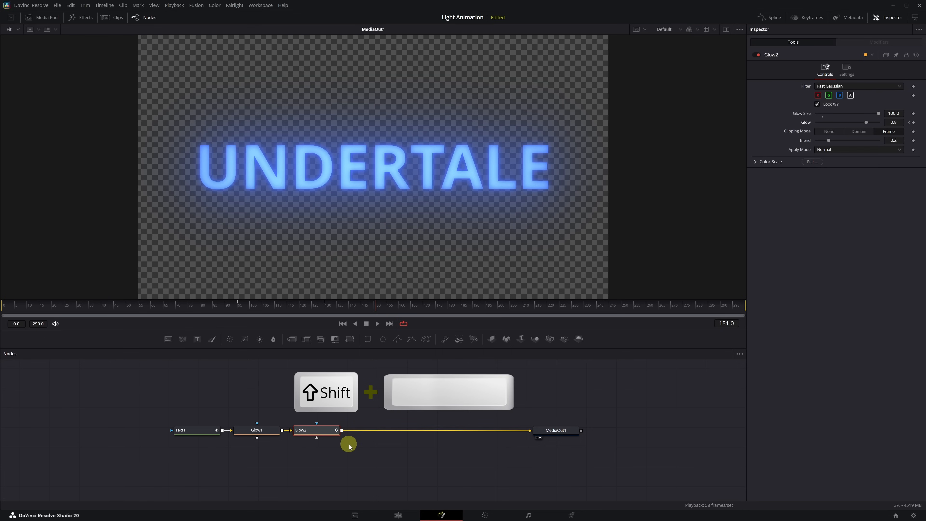
type("rays")
left_click(293, 199)
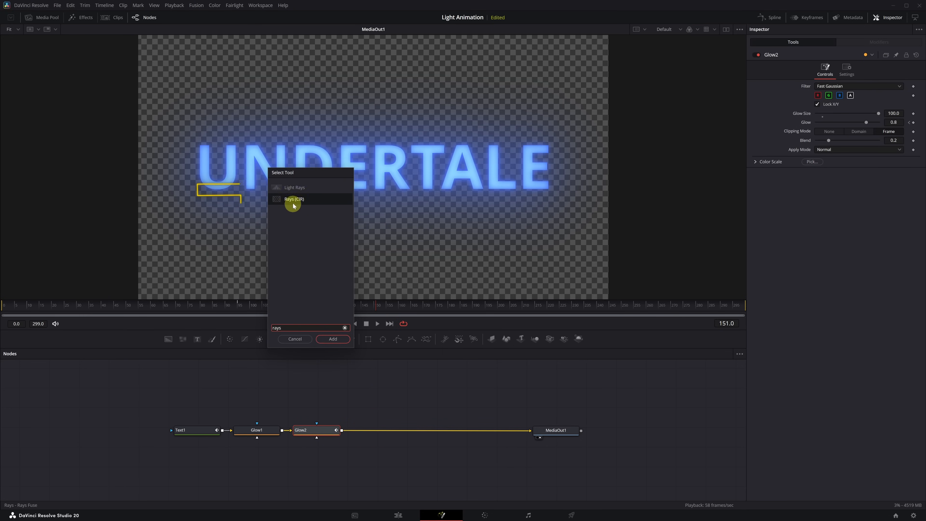
left_click(292, 187)
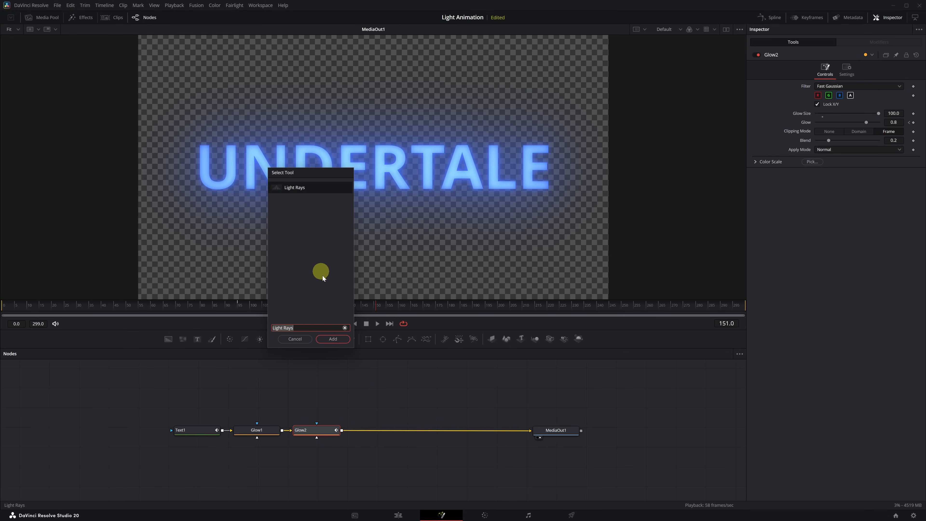
left_click(332, 339)
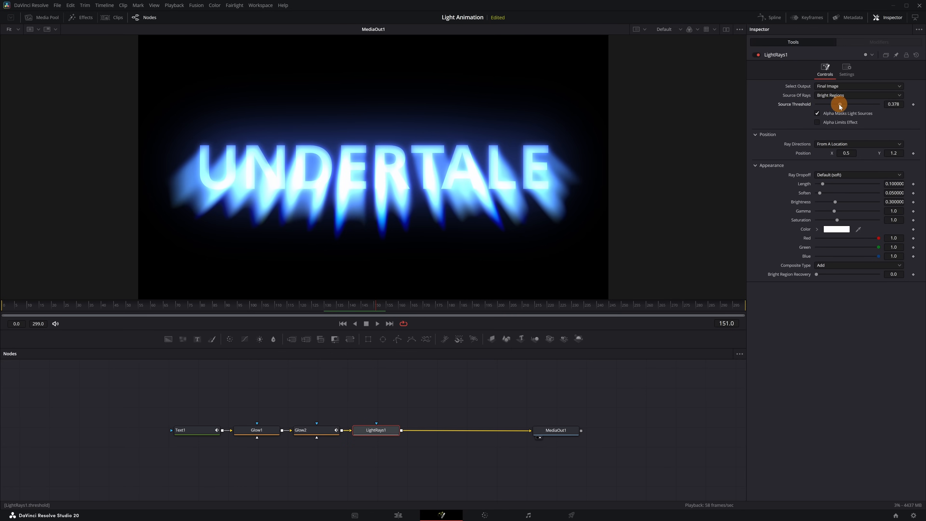
left_click_drag(840, 106, 831, 107)
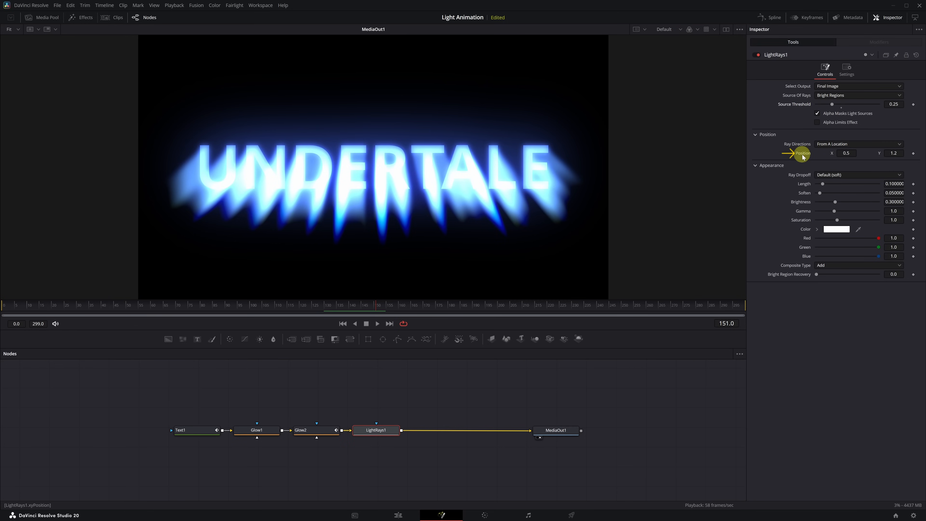
Set the light rays' Position to X 0.151 and Y 0.506, and keyframe it on frame 0
left_click_drag(897, 153, 647, 163)
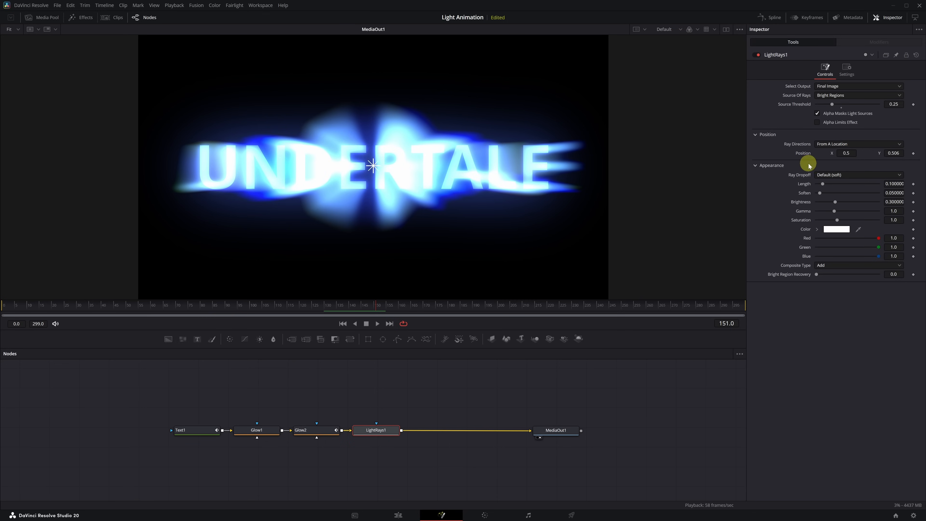
left_click_drag(853, 153, 727, 153)
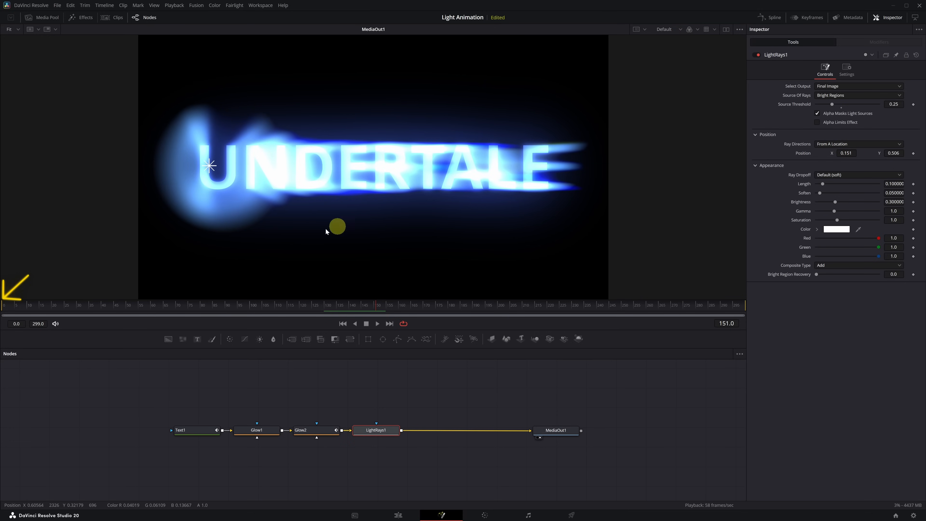
left_click_drag(6, 310, 2, 309)
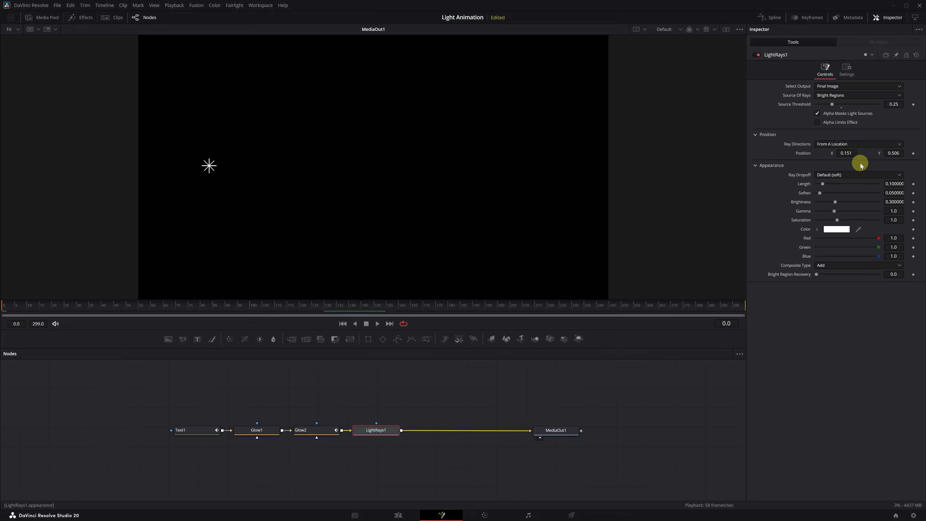
left_click(913, 154)
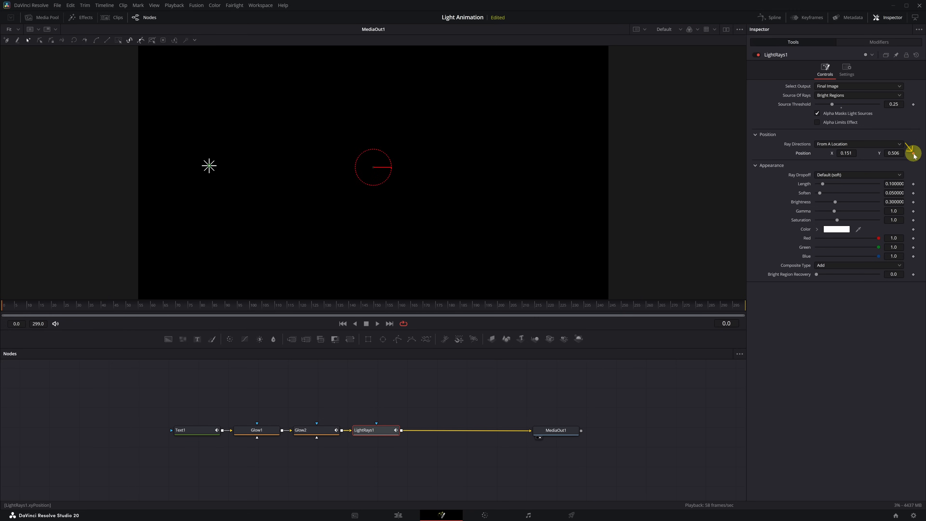
Keyframe the light rays' Position X at about 0.819 on frame 192, near the end of the word
left_click(198, 306)
left_click_drag(198, 306, 478, 302)
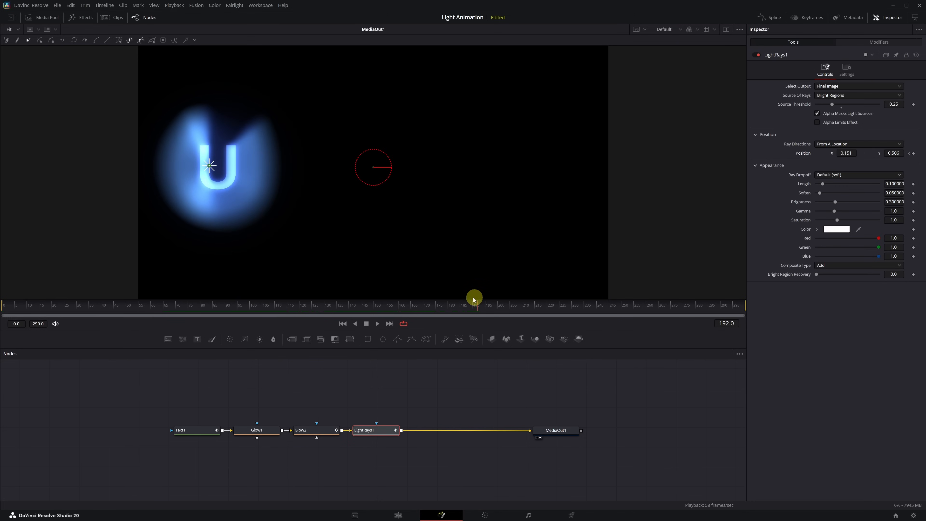
left_click(216, 172)
mouse_move(845, 153)
left_mouse_down()
mouse_move(914, 151)
mouse_move(484, 153)
mouse_move(631, 153)
left_mouse_up()
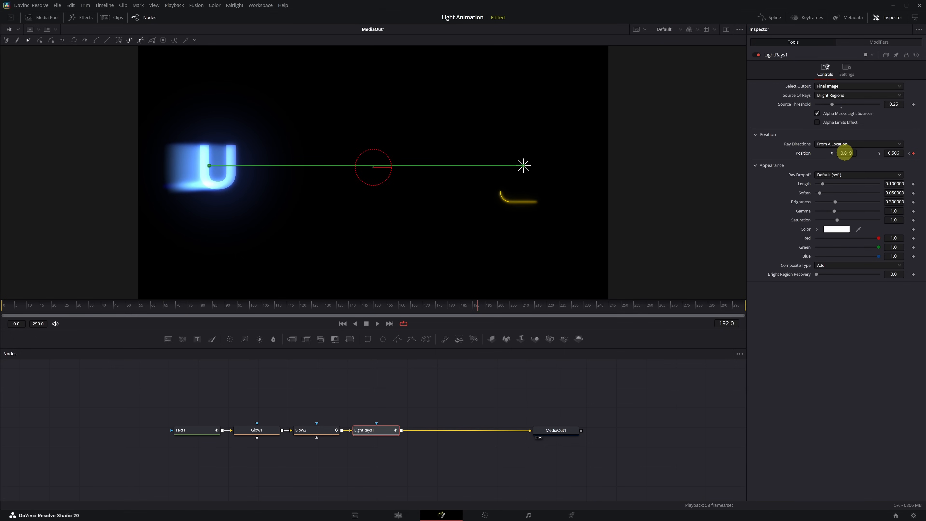
Set the light rays' Length to 0.5, Soften to 0.093, Brightness to 0.157 and Gamma to 1.16, and play back the animation from frame 0
left_click_drag(327, 305, 297, 308)
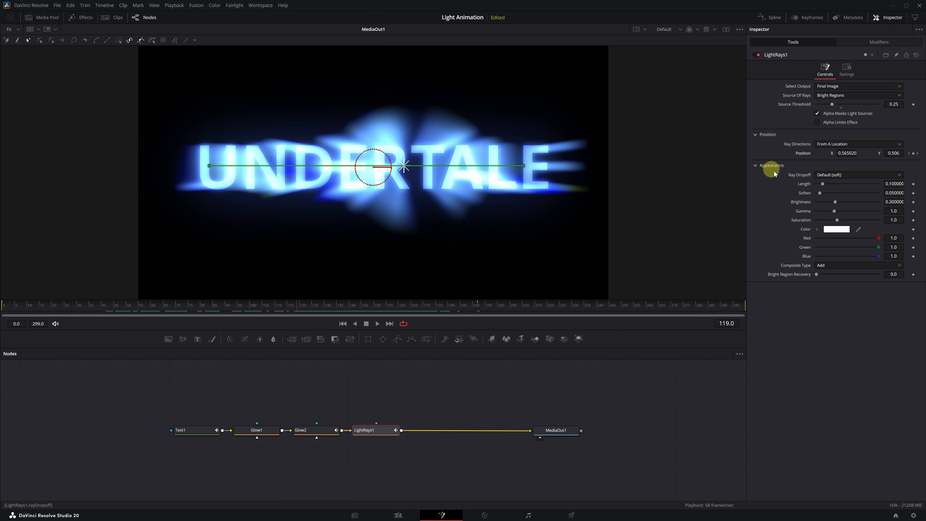
left_click_drag(823, 183, 846, 185)
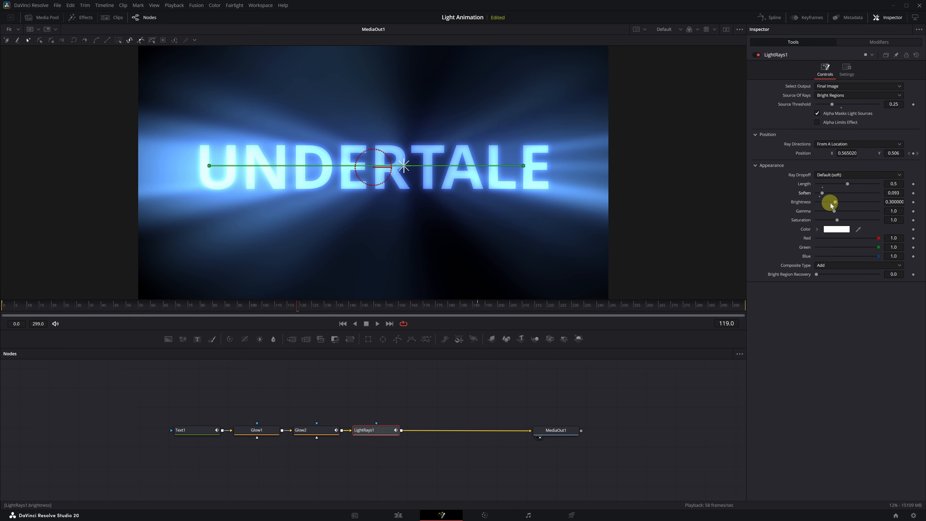
left_click_drag(835, 203, 826, 206)
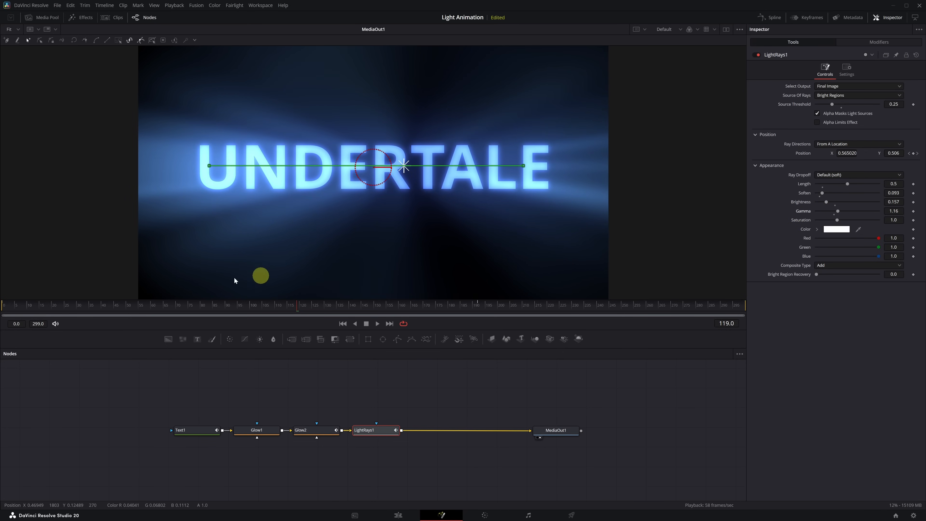
left_click_drag(58, 302, 2, 308)
key("space")
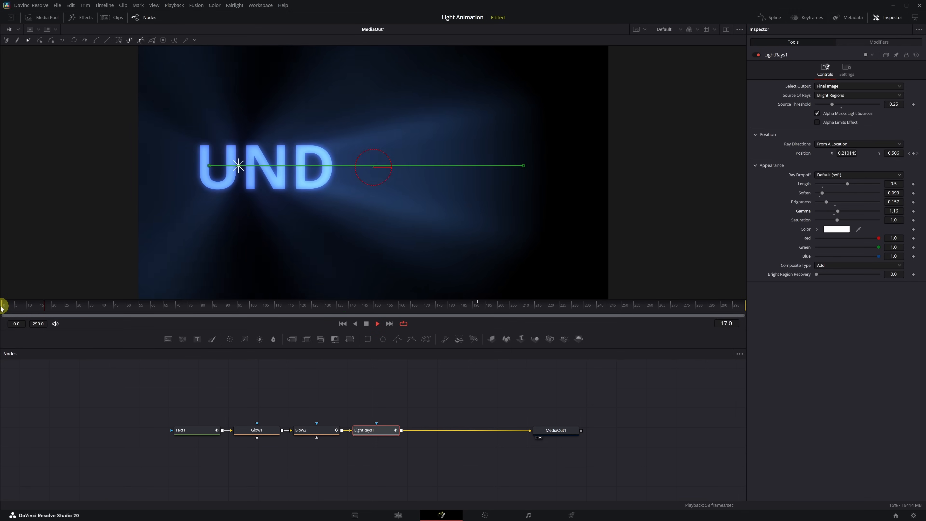